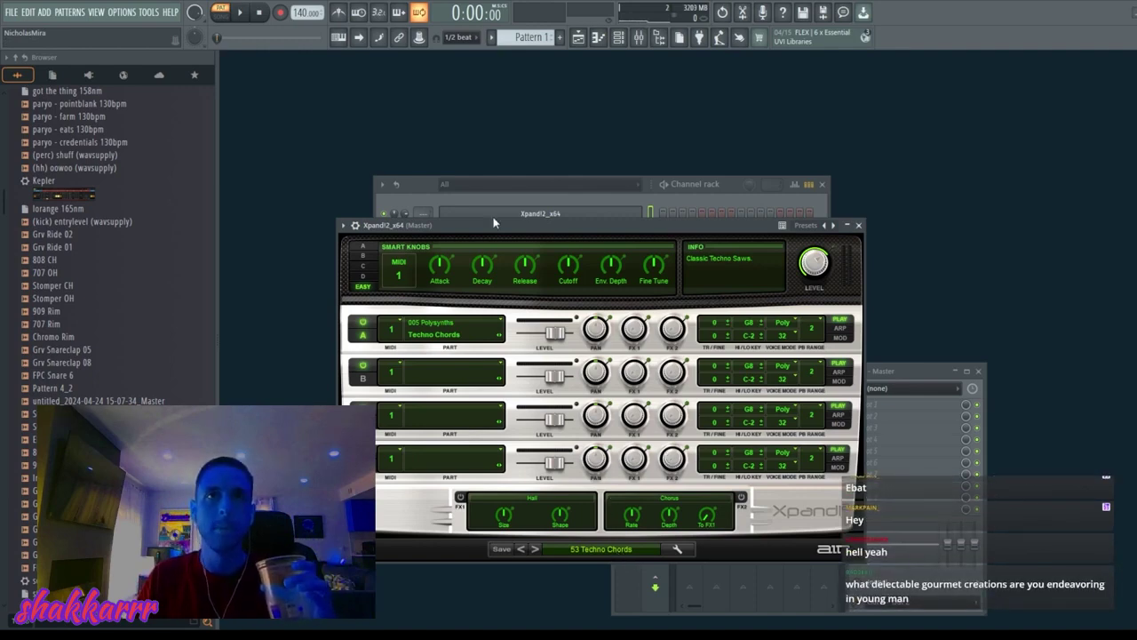
# Step: Load the factory preset Blissful Thinking in the CUBE synth and close the plugin window
pyautogui.click(526, 216)
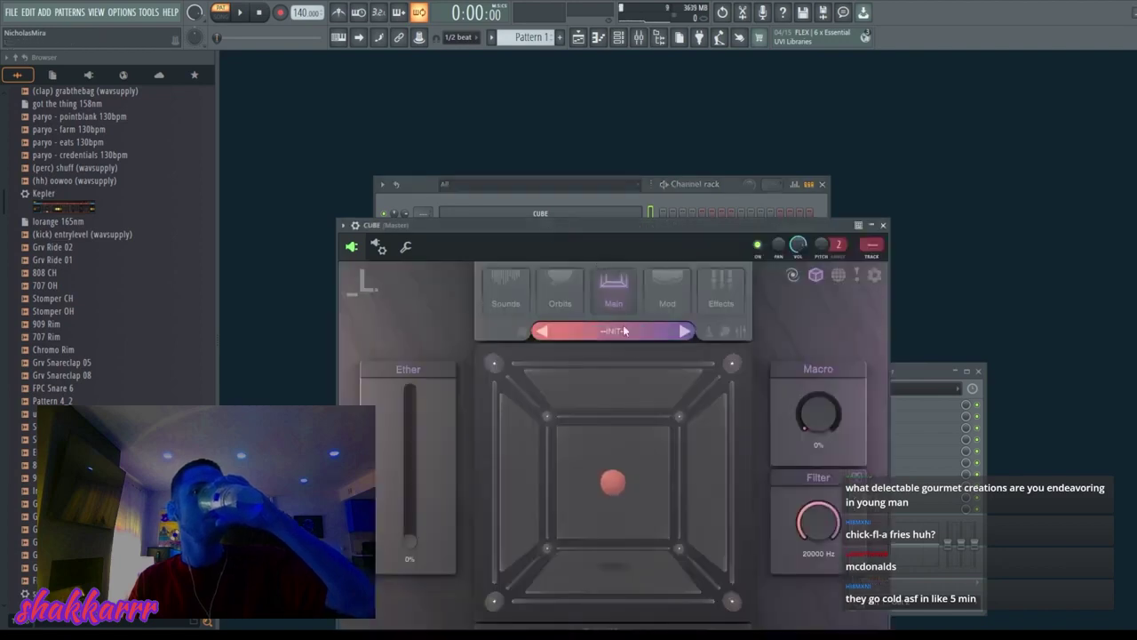
pyautogui.click(624, 331)
pyautogui.scroll(-7, 604, 502)
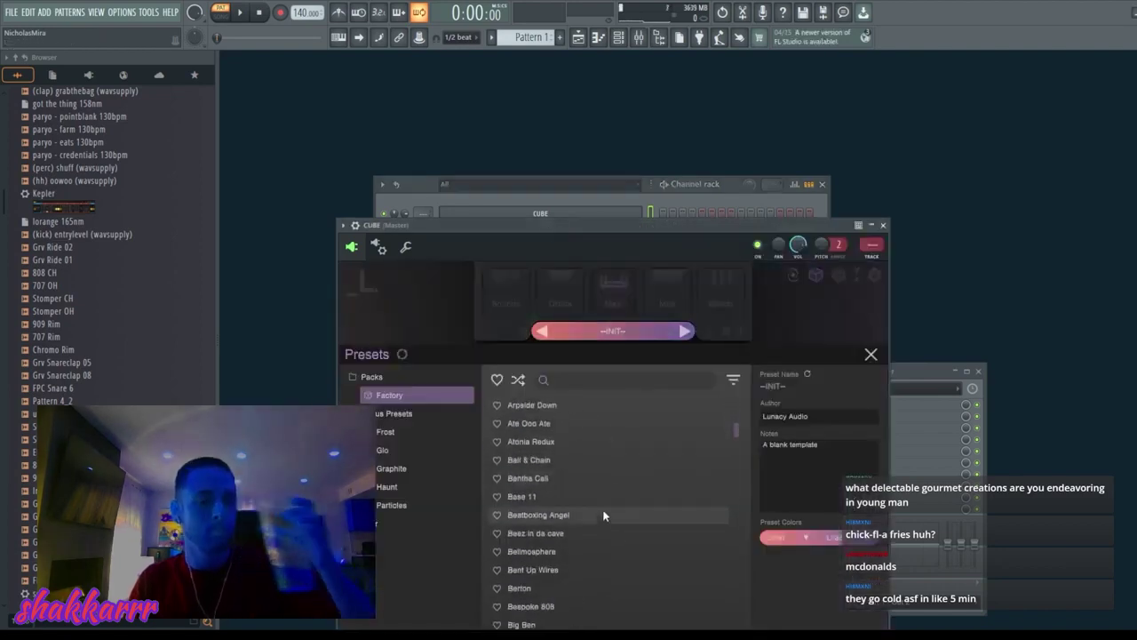
pyautogui.click(606, 497)
pyautogui.scroll(-4, 604, 515)
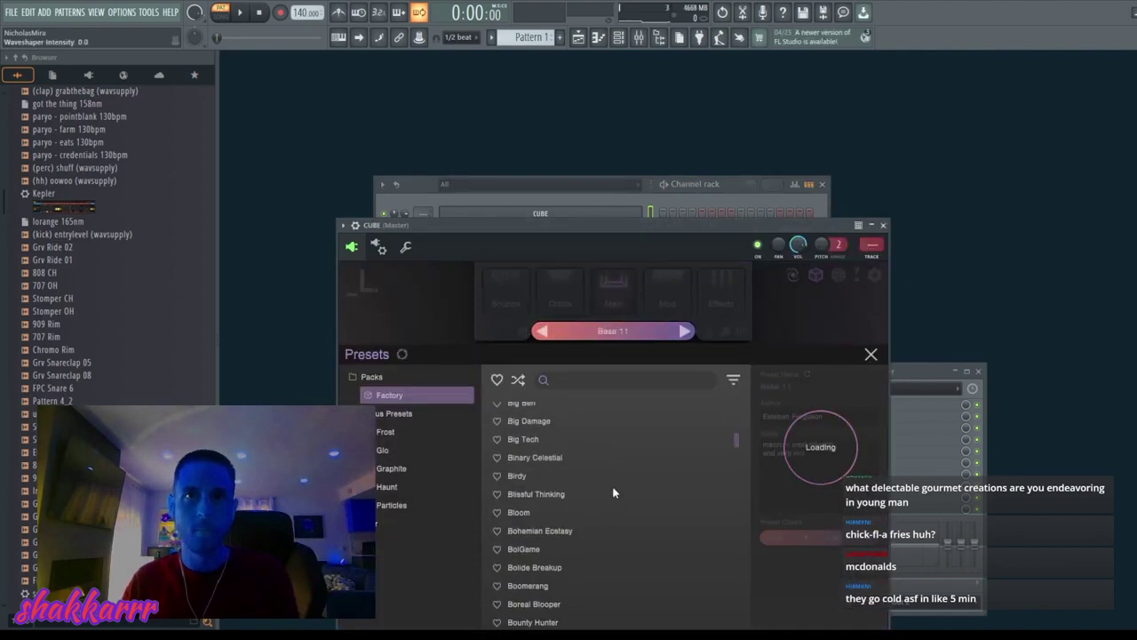
pyautogui.click(613, 492)
pyautogui.scroll(-4, 613, 492)
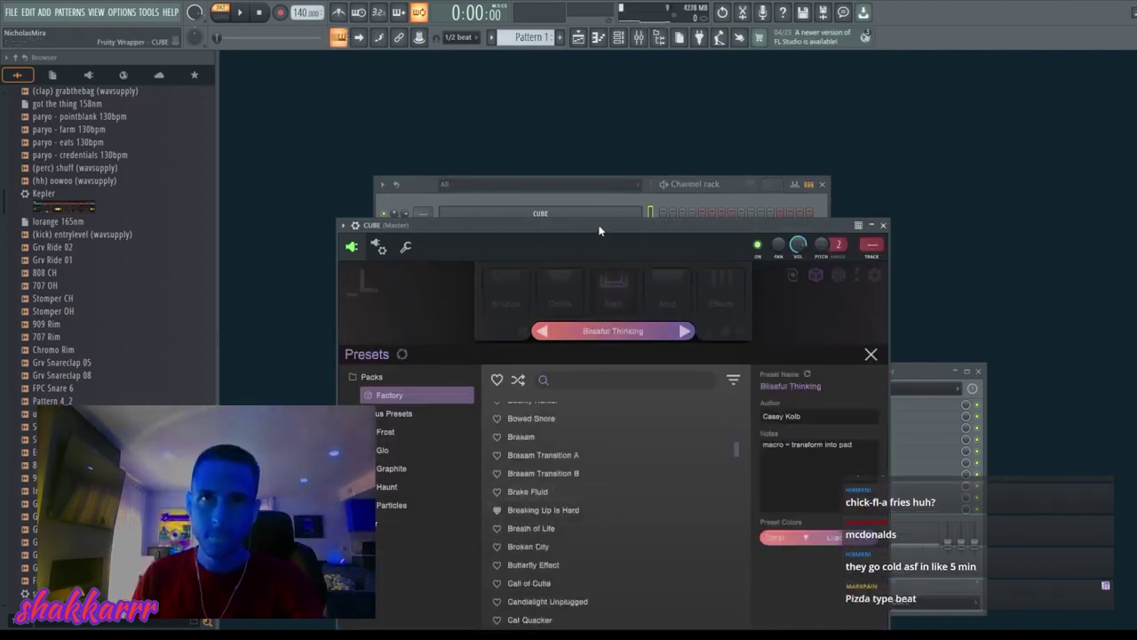
pyautogui.click(884, 226)
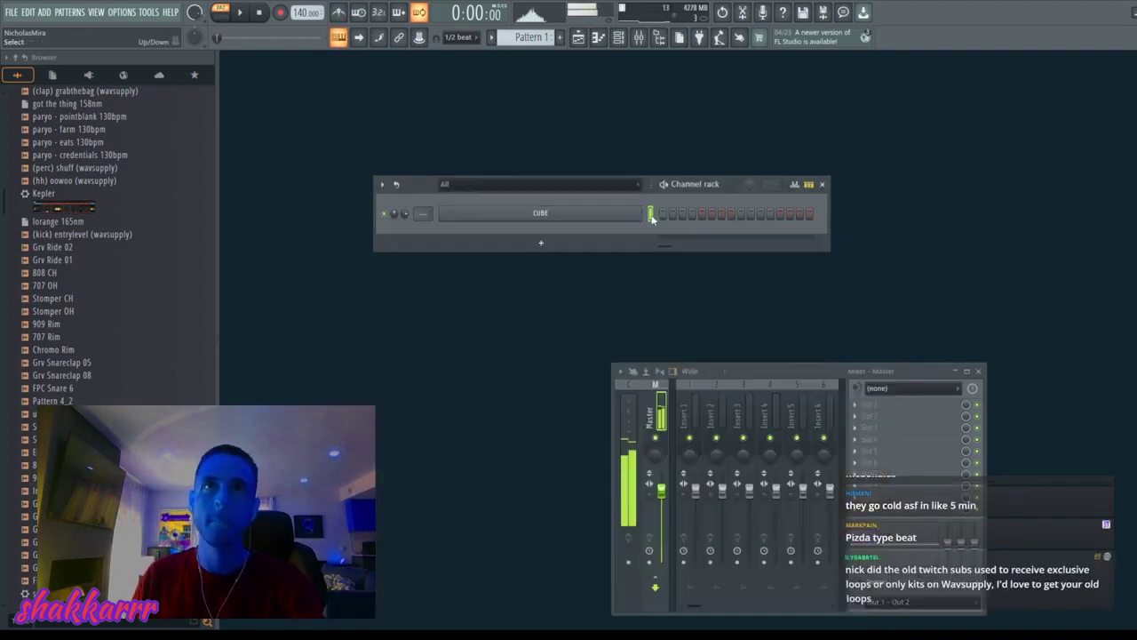
# Step: Open CUBE's piano roll and place an F#5, A5 and C#6 chord at bar 1, followed by staggered F#6 and G#6 notes
pyautogui.press('F7')
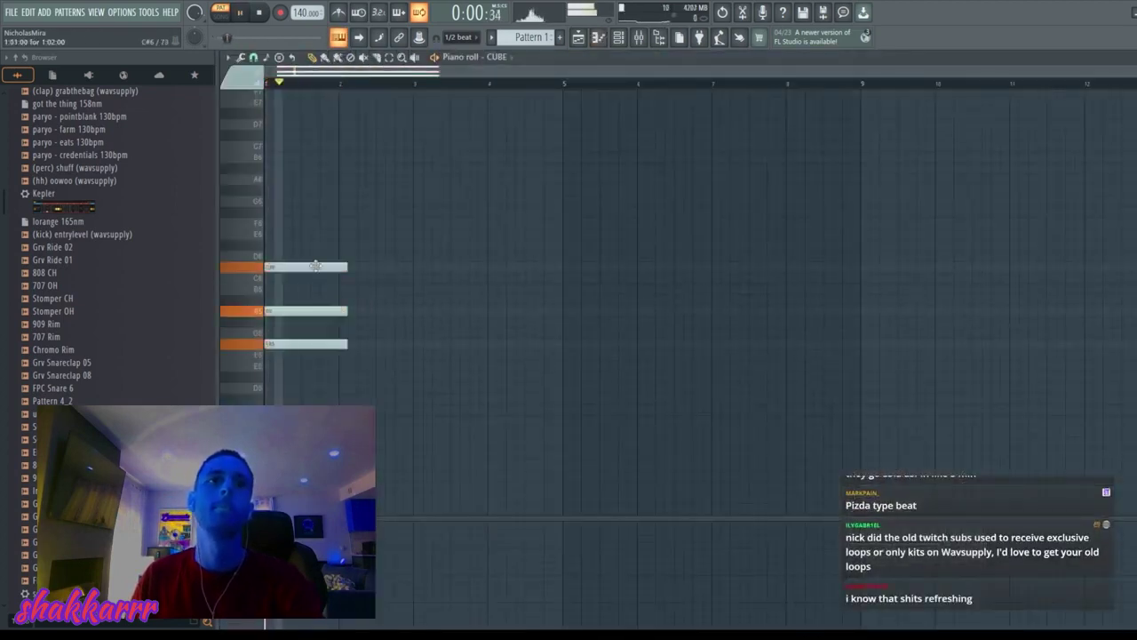
pyautogui.click(305, 200)
pyautogui.moveTo(296, 211); pyautogui.dragTo(307, 212)
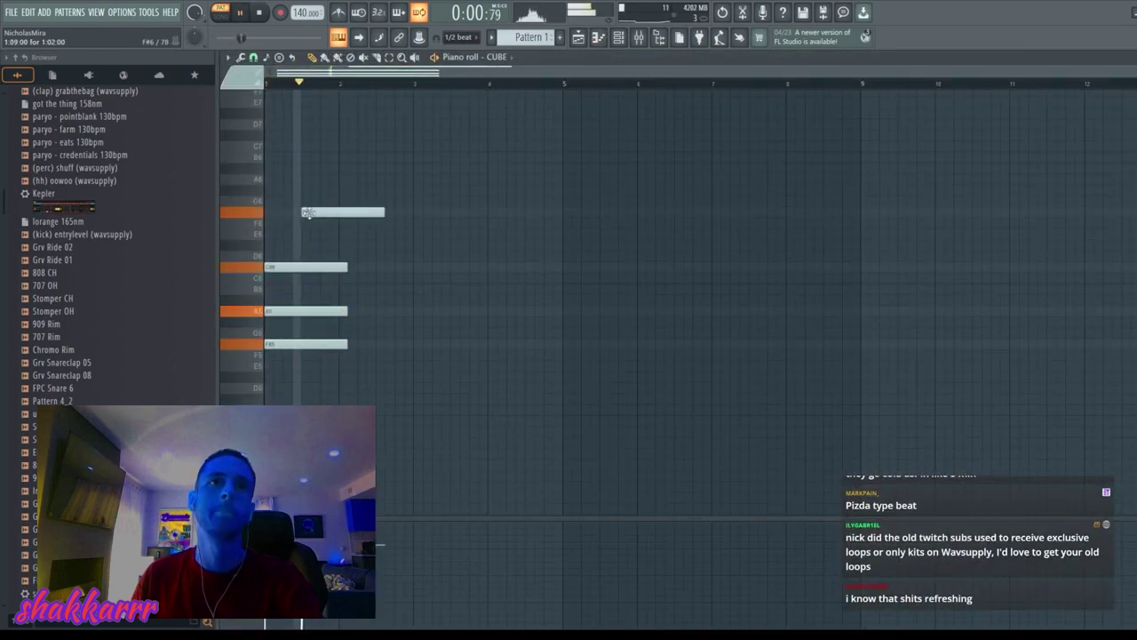
pyautogui.click(315, 189)
pyautogui.press('space')
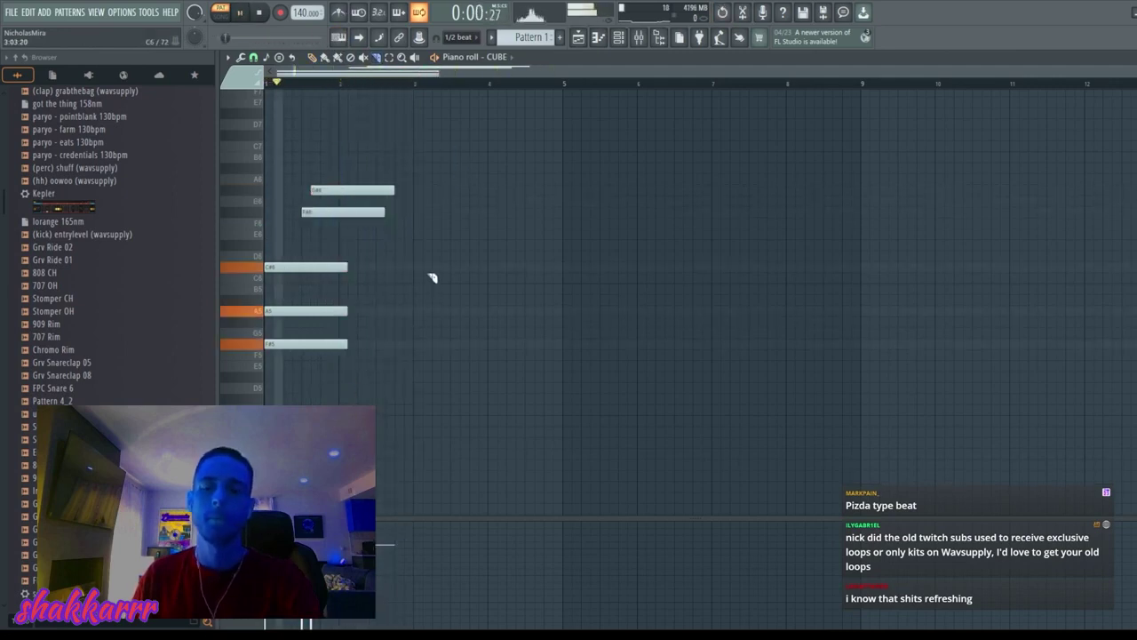
# Step: Add a copy of the phrase late in bar 2 without its F#6 and G#6 notes, and slice the copied chord at bar 3
pyautogui.hotkey('ctrl', 'b')
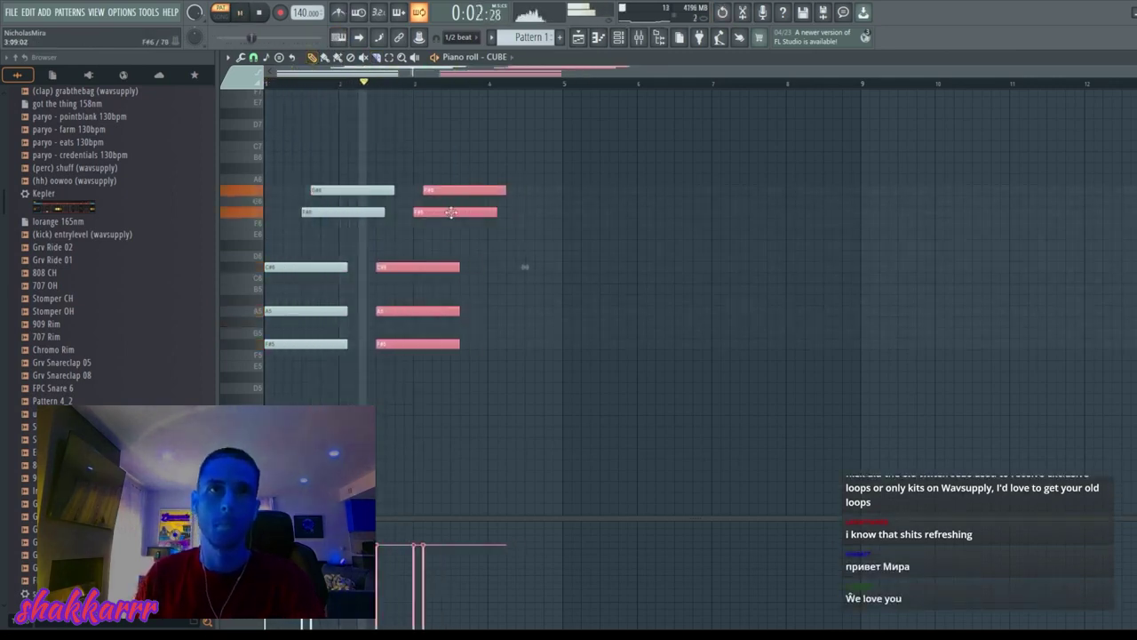
pyautogui.moveTo(469, 190); pyautogui.dragTo(460, 191)
pyautogui.rightClick(459, 191)
pyautogui.rightClick(462, 211)
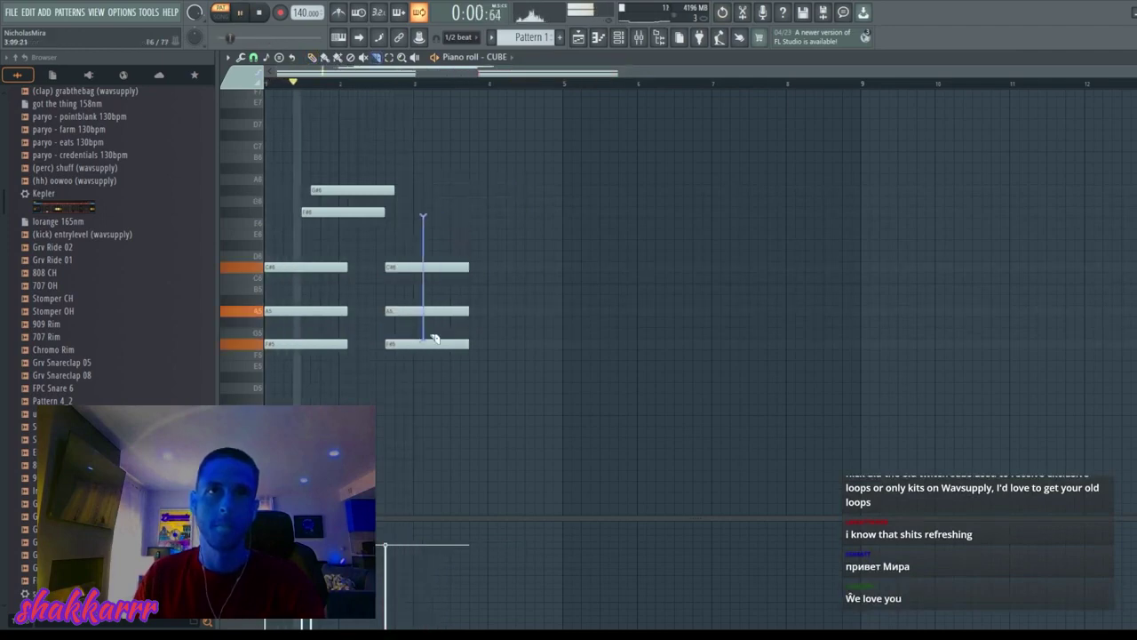
pyautogui.moveTo(434, 338); pyautogui.dragTo(419, 363)
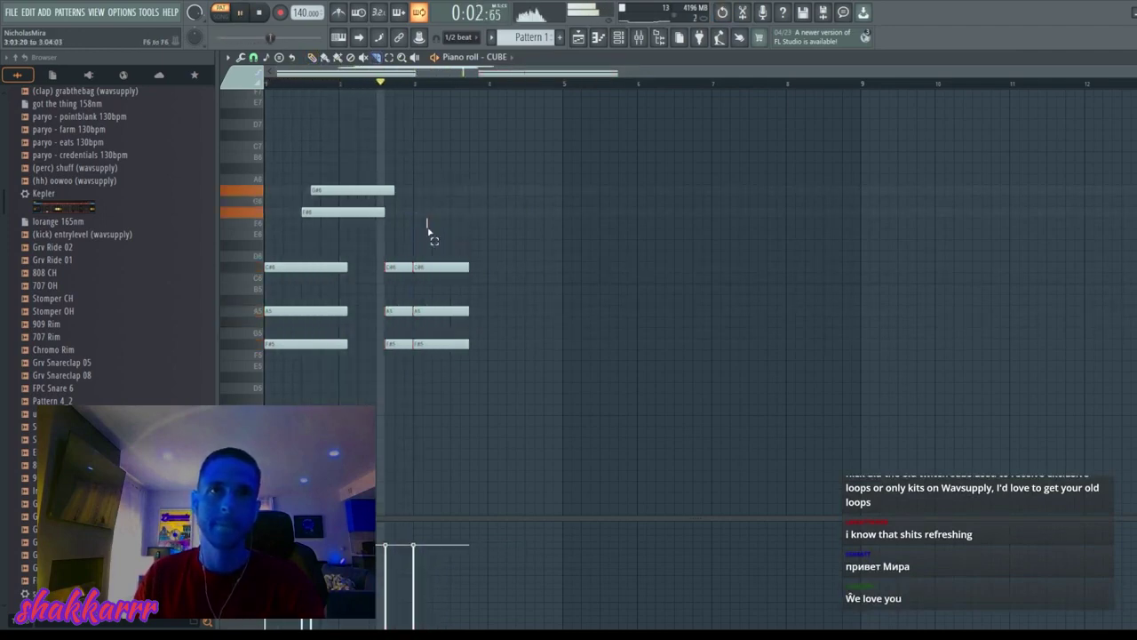
# Step: Remove the sliced chord portion past bar 3 and duplicate the two-bar phrase to bar 3
pyautogui.hotkey('ctrl', 'alt', 'z')
pyautogui.hotkey('ctrl', 'alt', 'z')
pyautogui.hotkey('ctrl', 'alt', 'z')
pyautogui.hotkey('ctrl', 'alt', 'z')
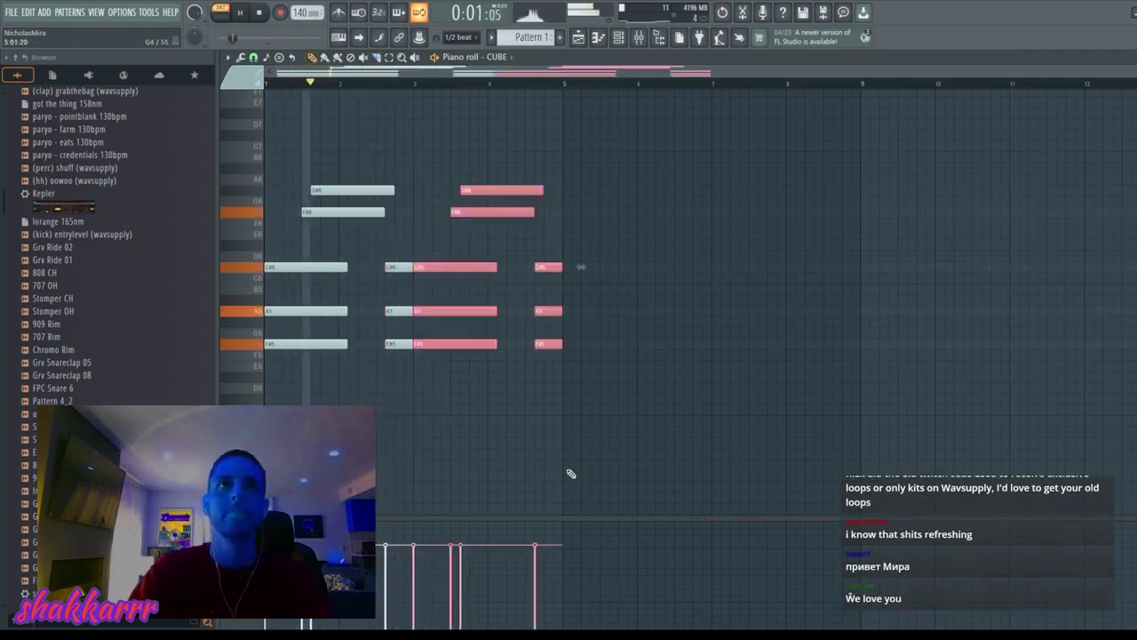
# Step: Transpose the copied phrase in bars 3–4 up five semitones and deselect it
pyautogui.press('Up')
pyautogui.press('Up')
pyautogui.press('Up')
pyautogui.press('Up')
pyautogui.press('Up')
pyautogui.click(604, 423)
# Step: Duplicate the four-bar pattern to bar 5 and delete the copied C#7 note
pyautogui.scroll(5, 586, 400)
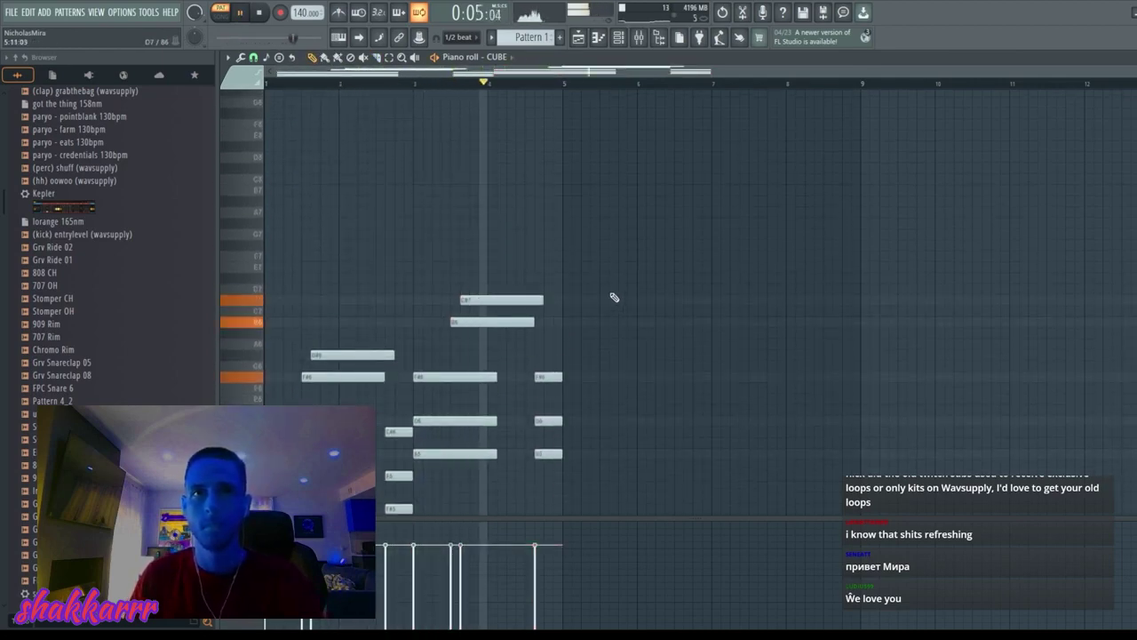
pyautogui.scroll(-3, 612, 296)
pyautogui.hotkey('ctrl', 'b')
pyautogui.click(589, 399)
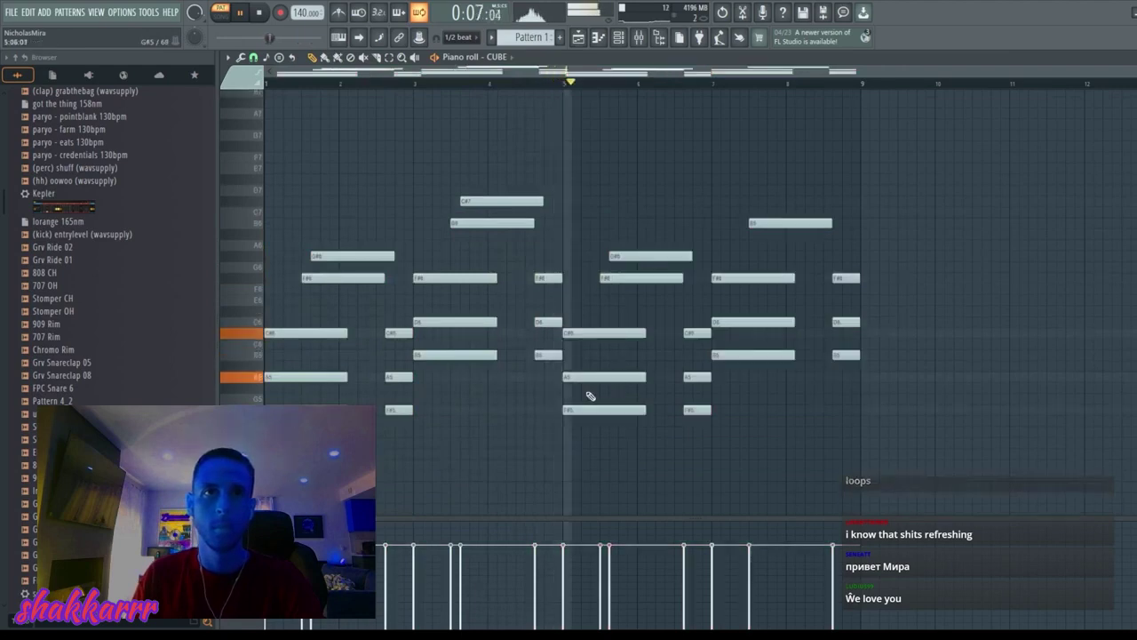
# Step: Try lowering the F#5 and C#6 notes of the chords in bars 5–6 by four semitones
pyautogui.moveTo(569, 402); pyautogui.dragTo(728, 411)
pyautogui.moveTo(563, 325); pyautogui.dragTo(708, 349)
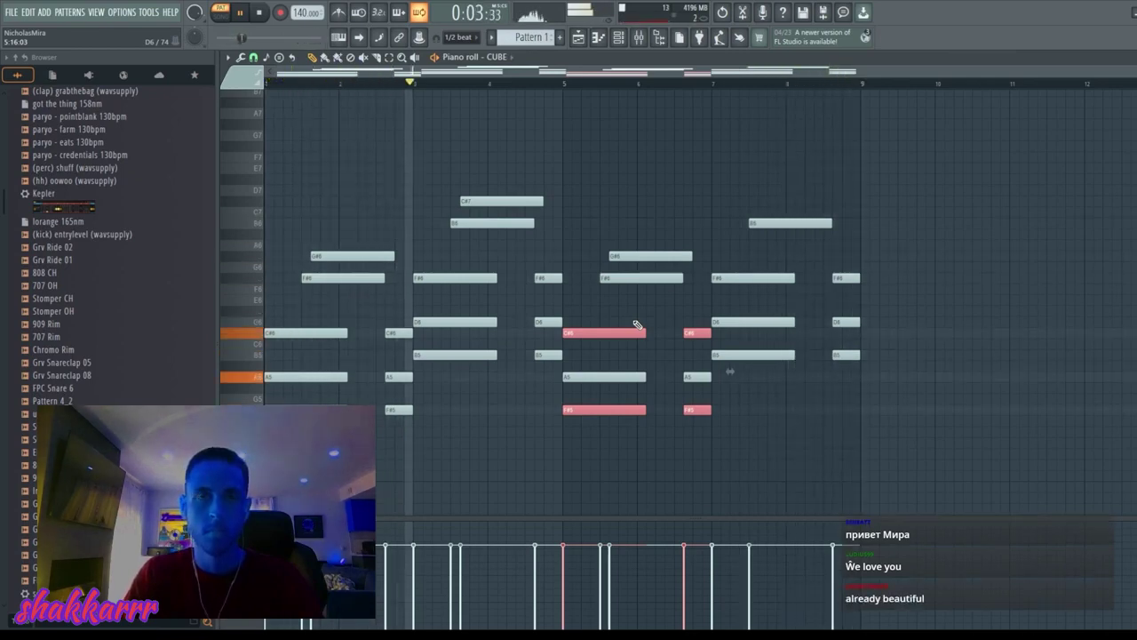
pyautogui.press('Down')
pyautogui.press('Down')
pyautogui.press('Down')
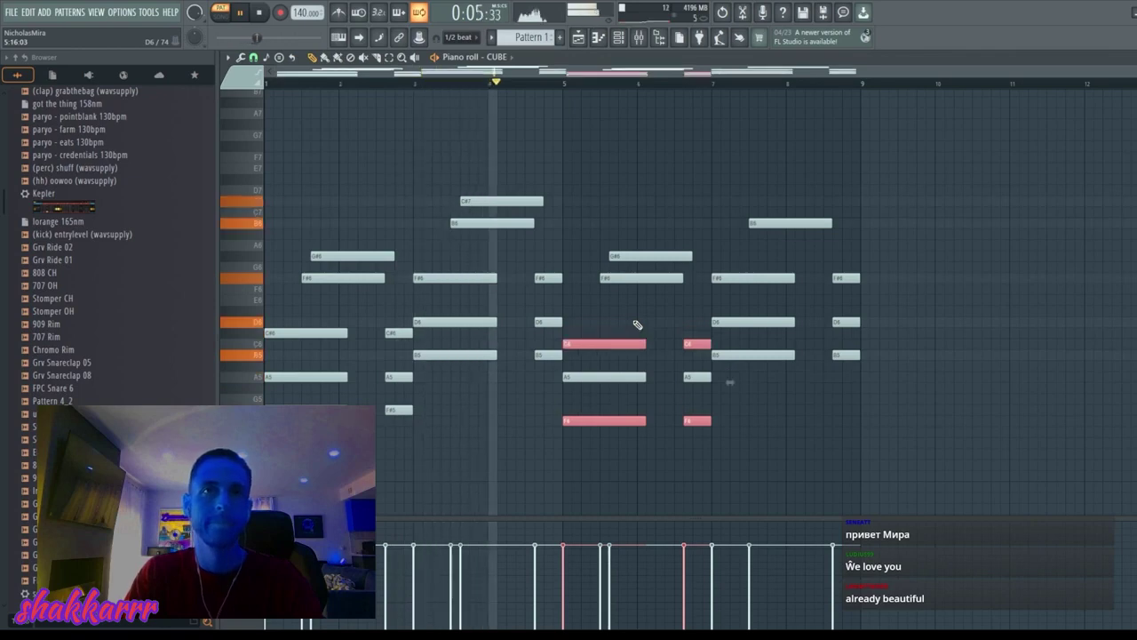
pyautogui.press('Down')
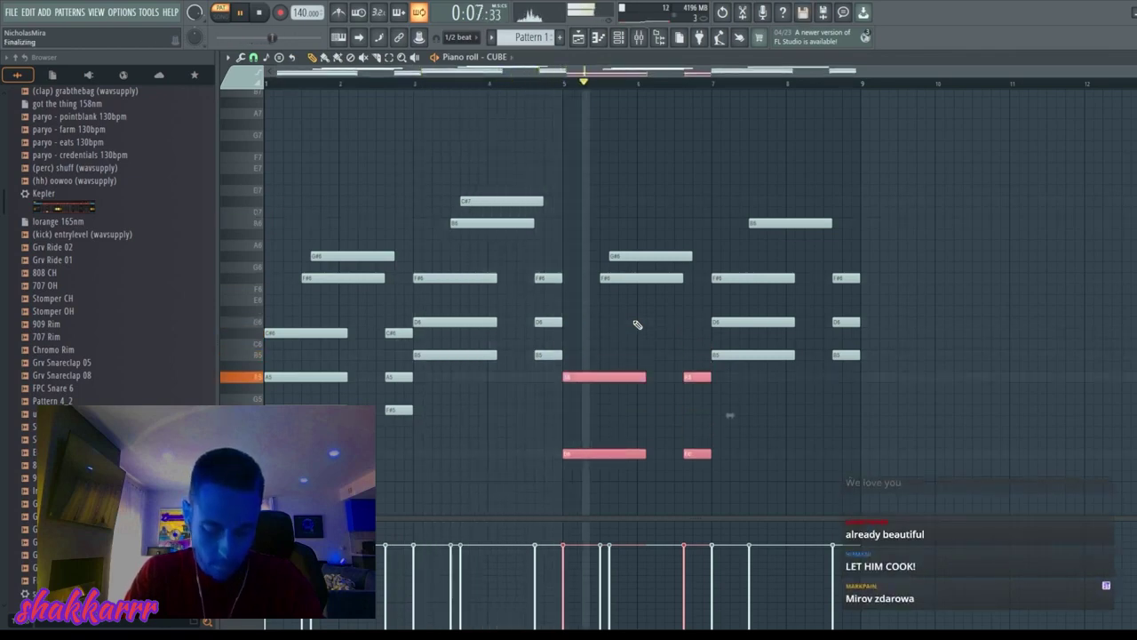
# Step: Try lowering the whole pattern by an octave, and undo it together with the transposition of the bar 5–6 chord notes
pyautogui.hotkey('ctrl', 'a')
pyautogui.hotkey('ctrl', 'Down')
pyautogui.press('space')
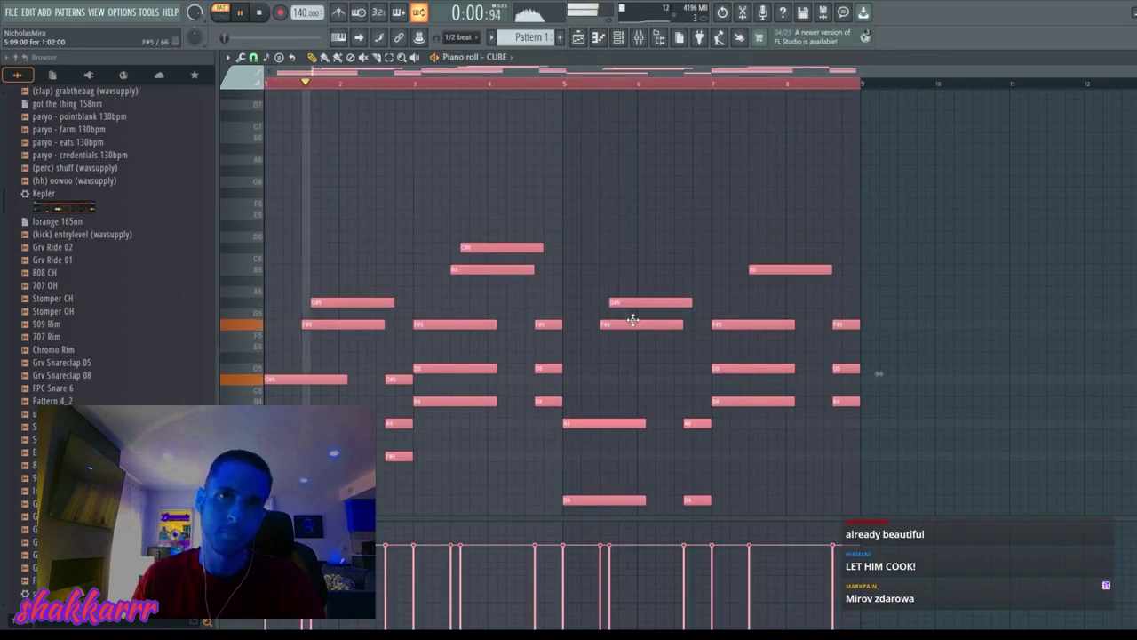
pyautogui.hotkey('ctrl', 'z')
pyautogui.hotkey('ctrl', 'z')
pyautogui.hotkey('ctrl', 'z')
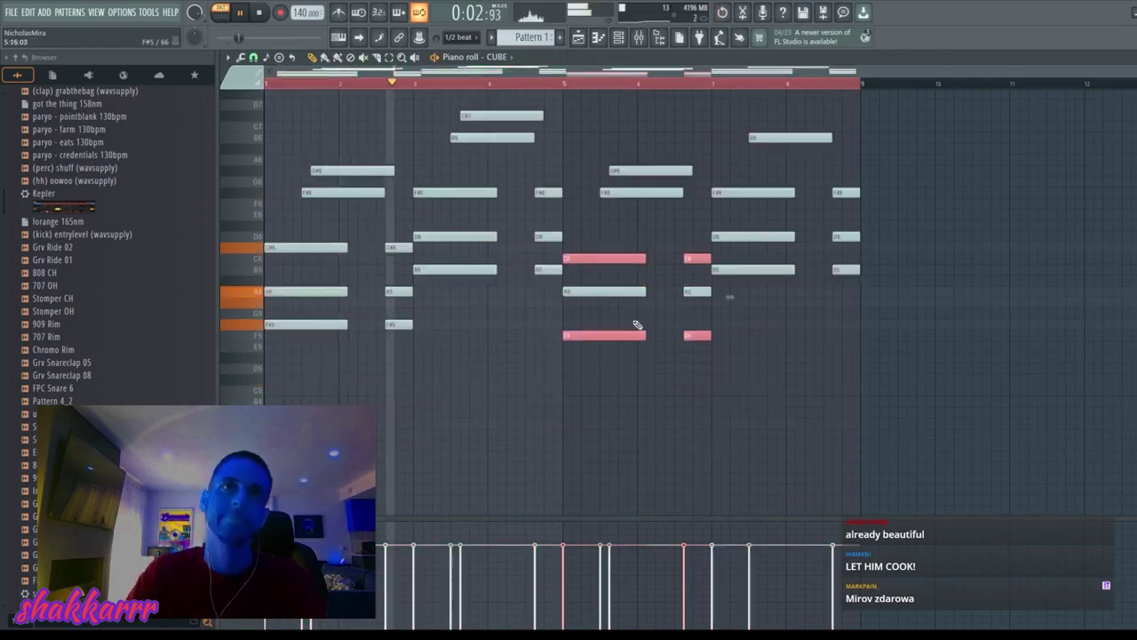
pyautogui.hotkey('ctrl', 'z')
# Step: Set the outer notes of the bar 5–6 chords one semitone above their original pitch and lower the whole pattern by an octave
pyautogui.press('space')
pyautogui.hotkey('ctrl', 'a')
pyautogui.hotkey('ctrl', 'Down')
pyautogui.press('space')
pyautogui.hotkey('ctrl', 'd')
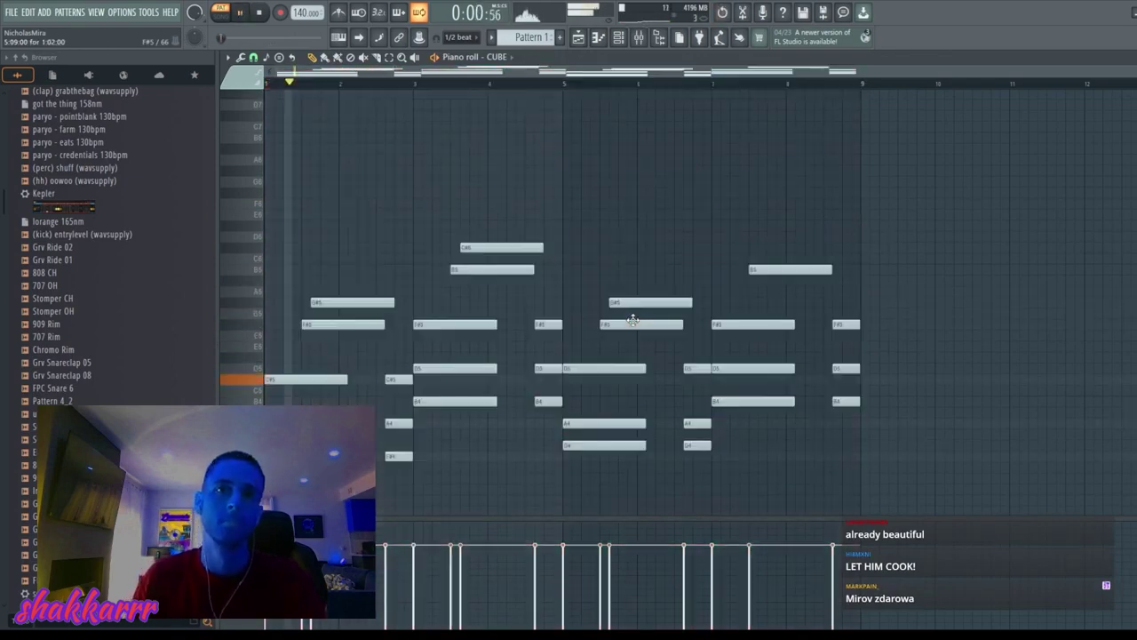
# Step: Move the two G4 notes from bars 5–6 under the chords in bars 3–4, aligned with bar 3
pyautogui.moveTo(578, 435); pyautogui.dragTo(728, 452)
pyautogui.moveTo(608, 454); pyautogui.dragTo(454, 454)
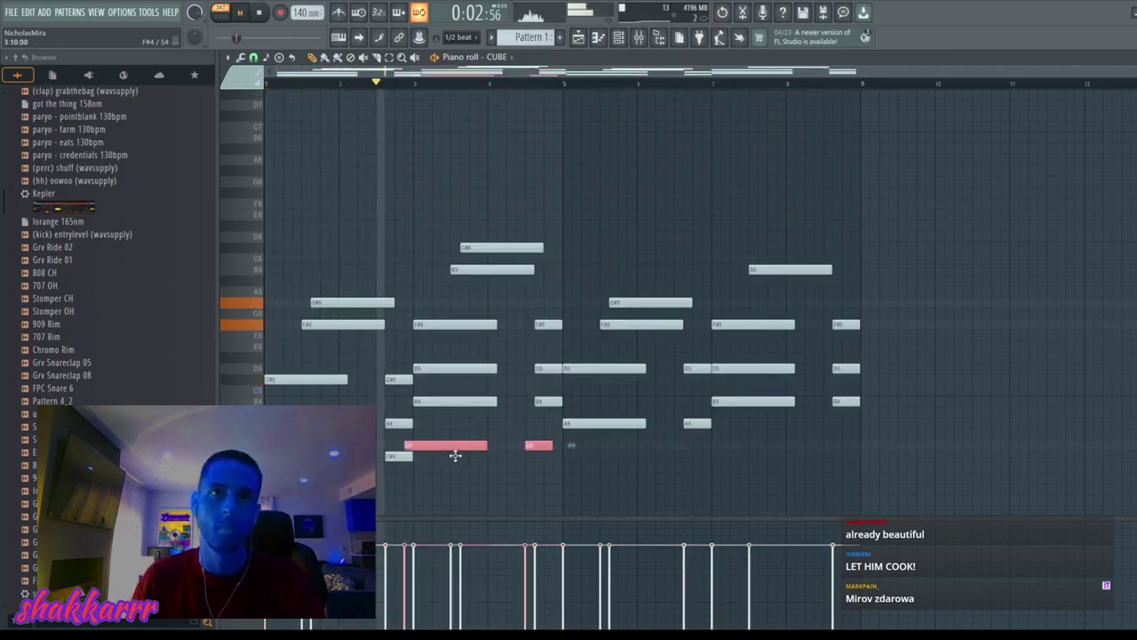
pyautogui.hotkey('ctrl', 'd')
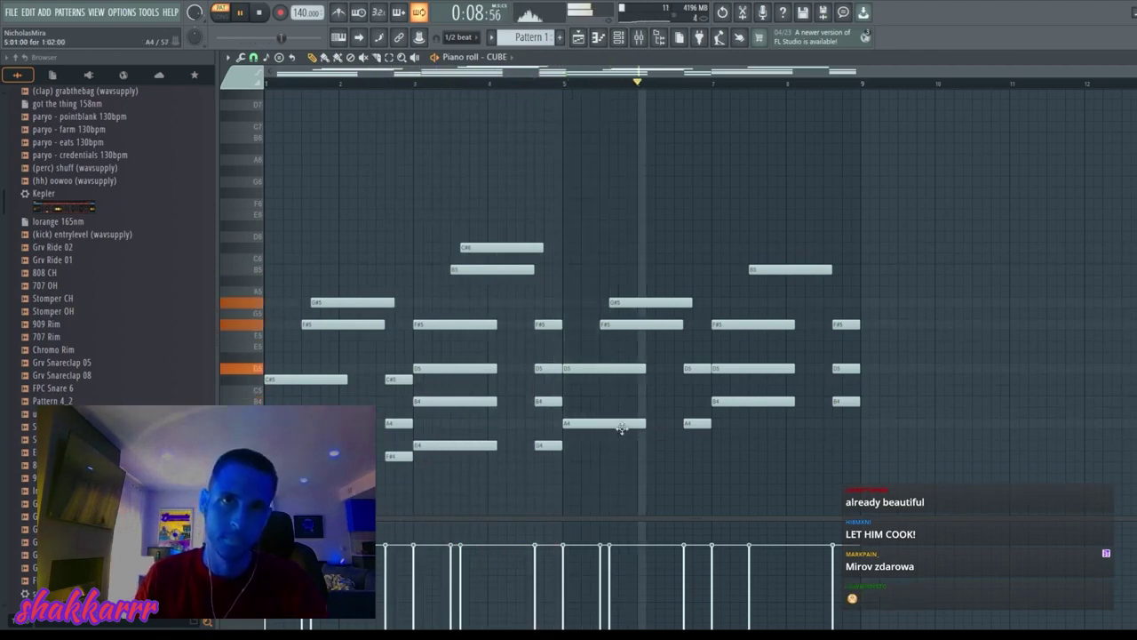
# Step: Raise the A4 note at bar 5 to B4, delete the F#5 and G#5 notes in that bar, and replay the pattern
pyautogui.moveTo(615, 423); pyautogui.dragTo(616, 398)
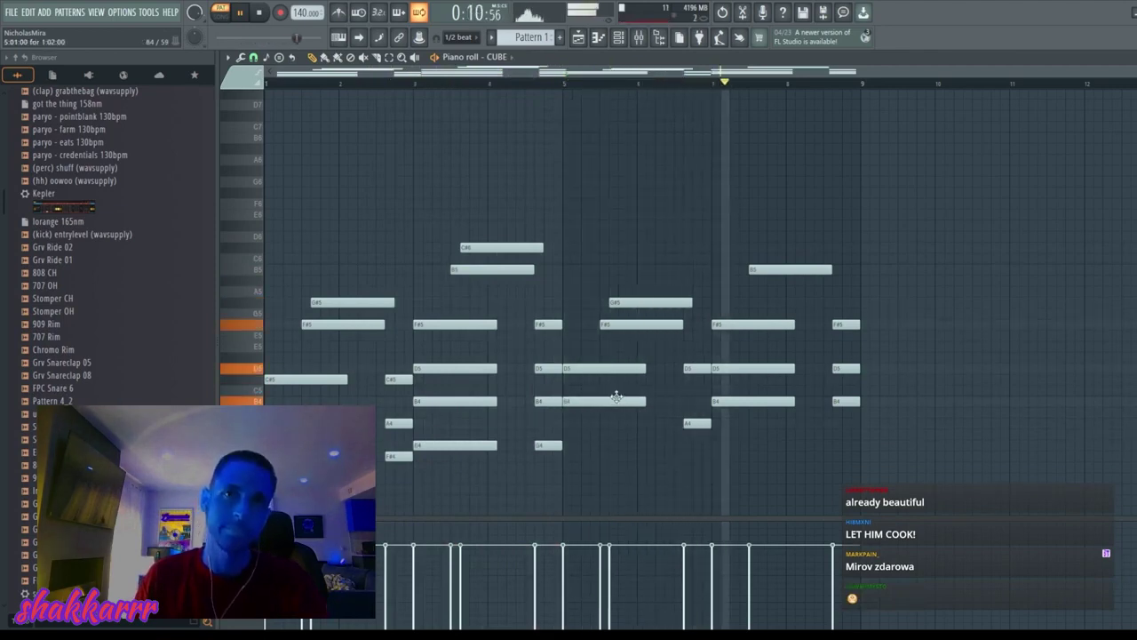
pyautogui.press('space')
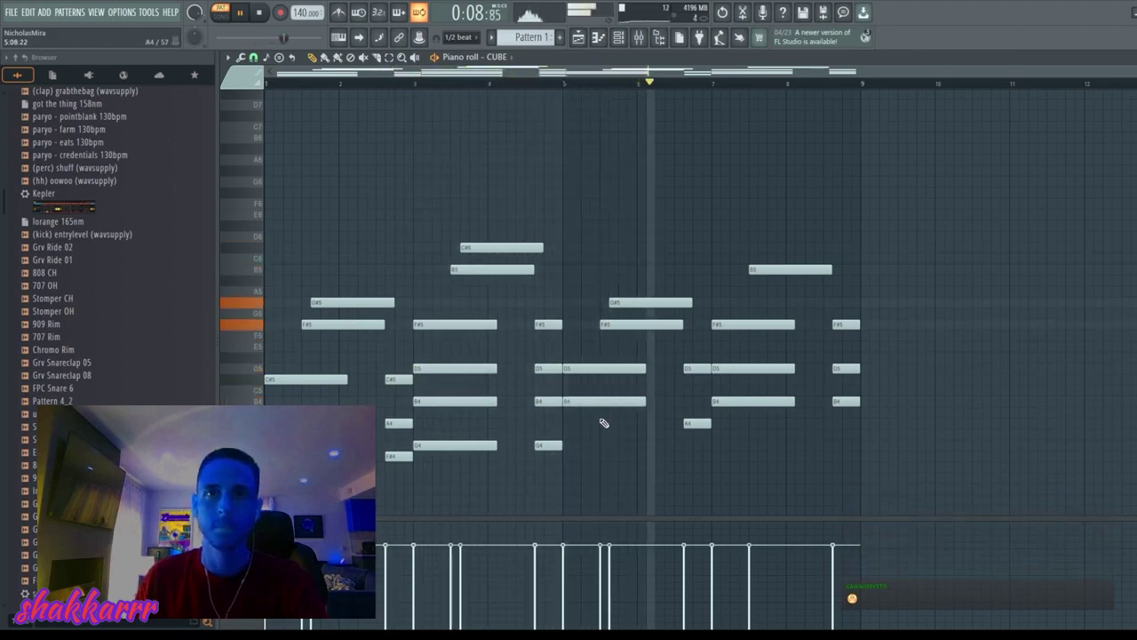
pyautogui.press('space')
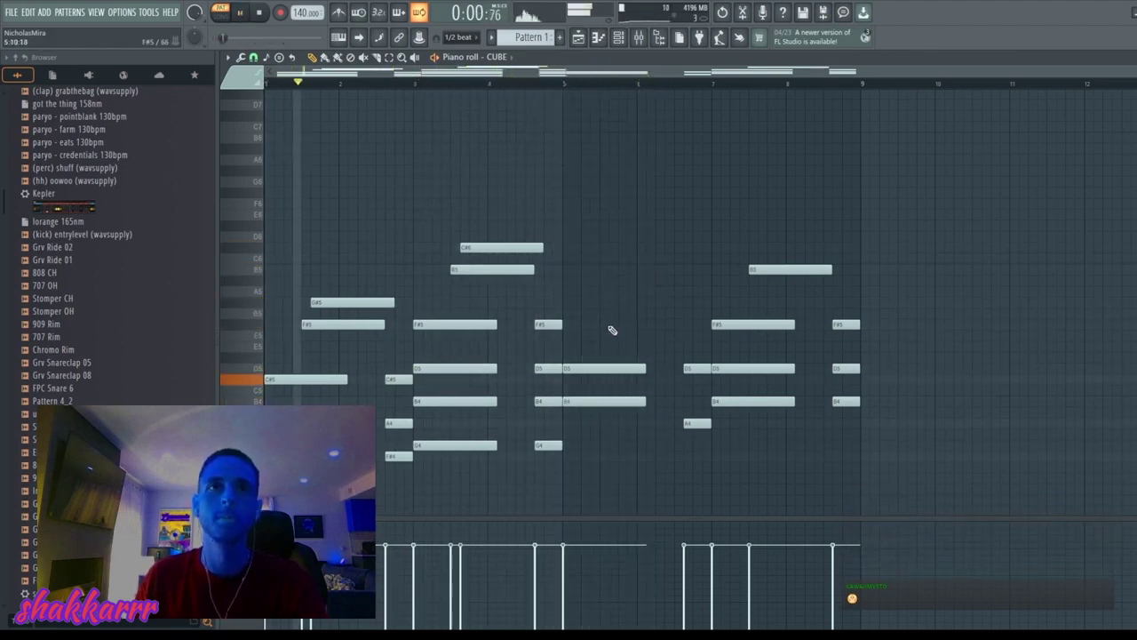
pyautogui.press('space')
pyautogui.press('space')
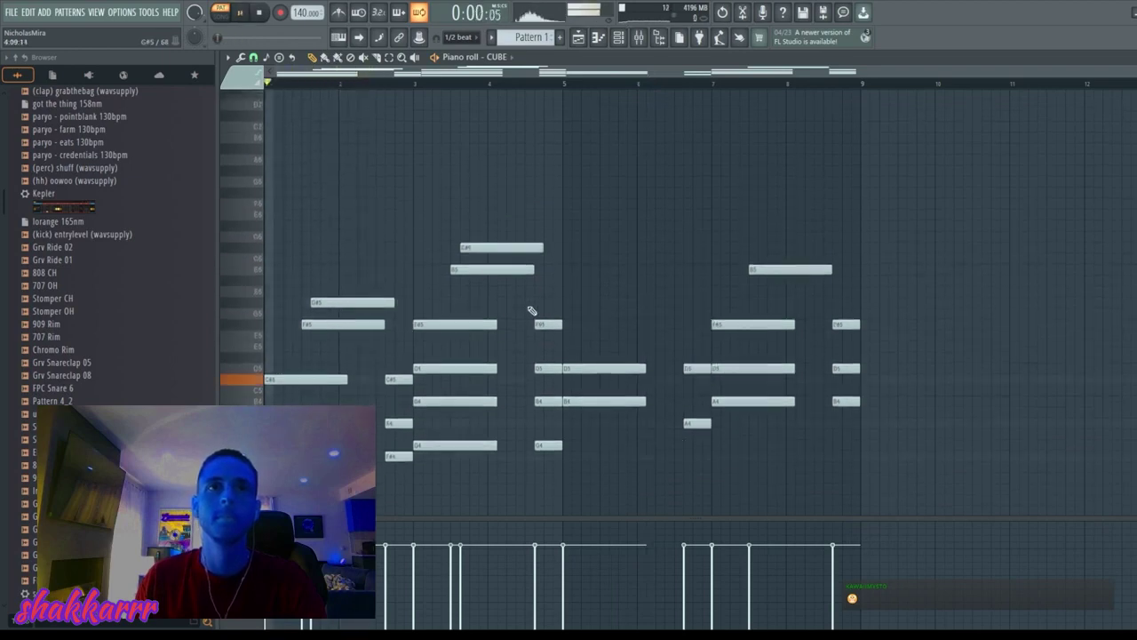
# Step: Raise the middle notes of the two chords in bars 1–2 by a semitone and the whole pattern by two octaves
pyautogui.scroll(-5, 531, 310)
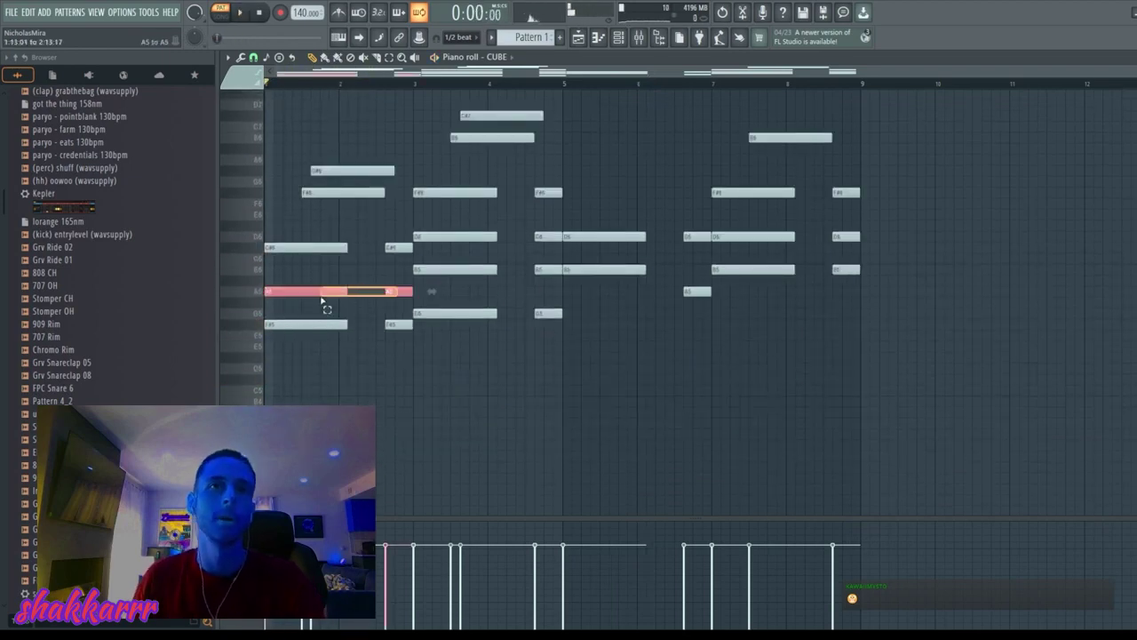
pyautogui.press('space')
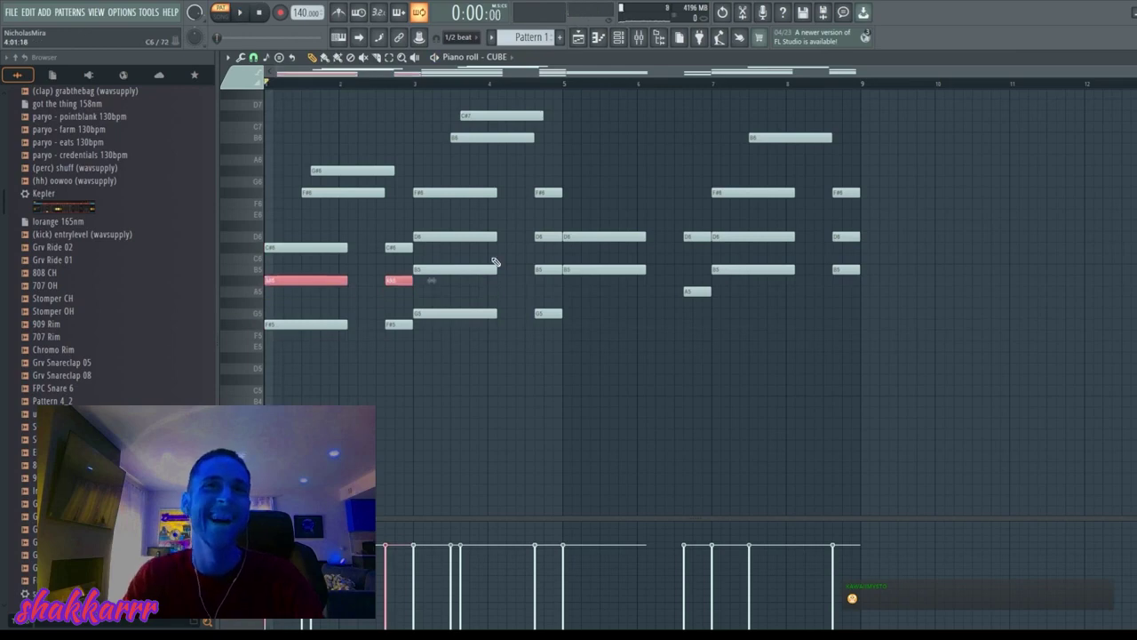
pyautogui.press('space')
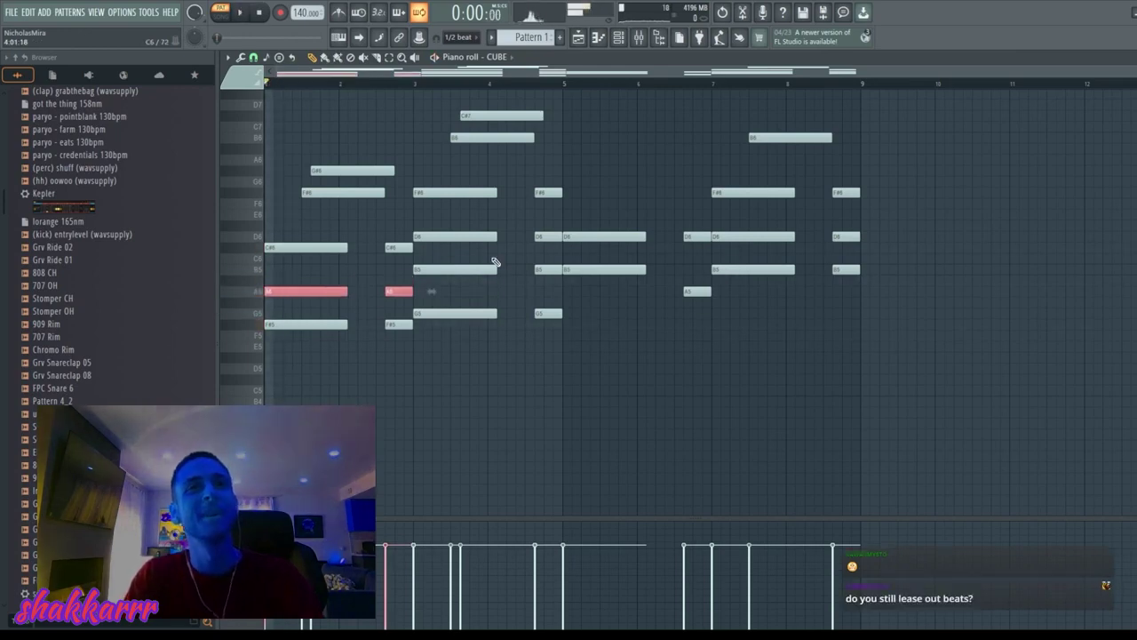
pyautogui.hotkey('ctrl', 'a')
pyautogui.scroll(-1, 490, 258)
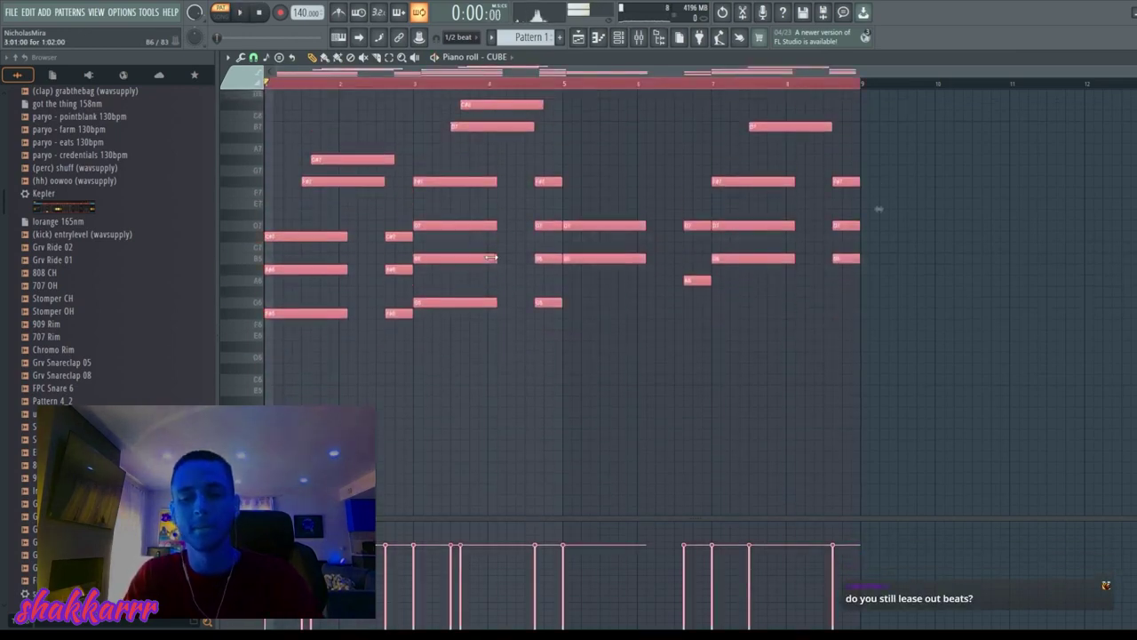
# Step: Transpose the whole pattern down four semitones and deselect the notes
pyautogui.press('Down')
pyautogui.press('Down')
pyautogui.press('Down')
pyautogui.press('Down')
pyautogui.hotkey('ctrl', 'd')
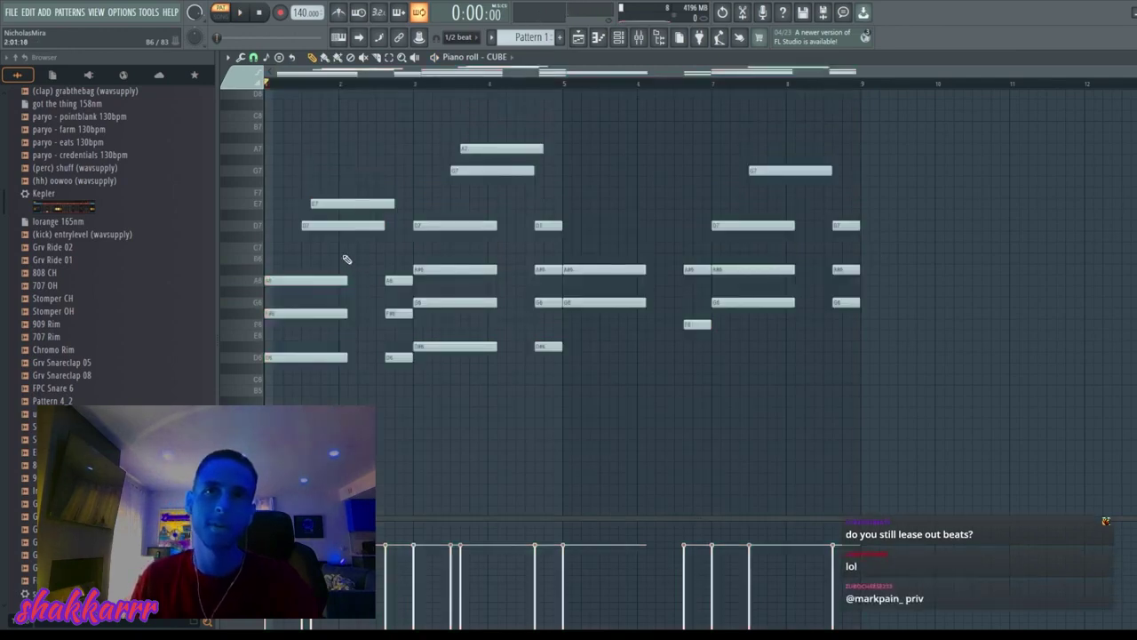
# Step: Replace the D7 and E7 melody notes in bar 1 with C#7 at the bar's start, E7 at 1:05 and A7 at 1:13
pyautogui.scroll(4, 342, 267)
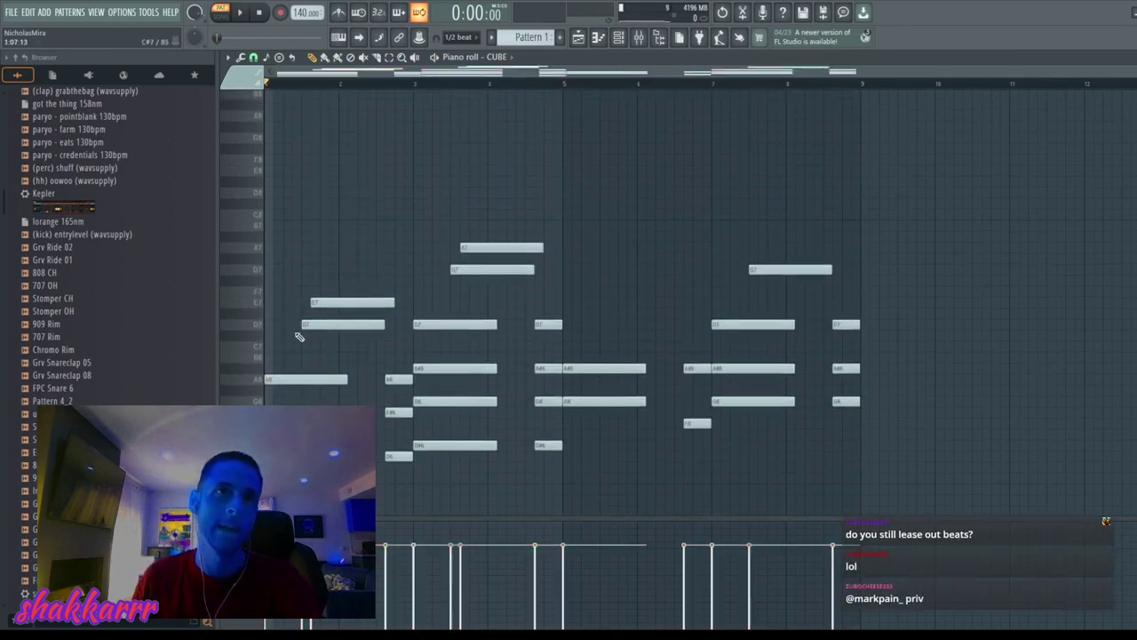
pyautogui.rightClick(329, 323)
pyautogui.rightClick(360, 302)
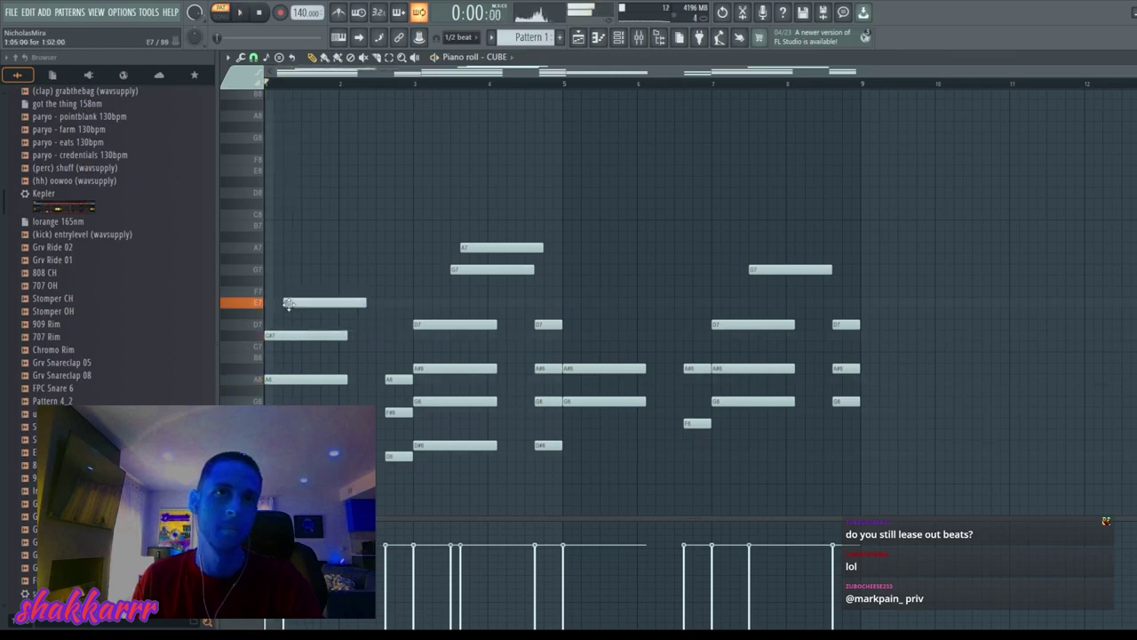
pyautogui.press('space')
pyautogui.click(316, 247)
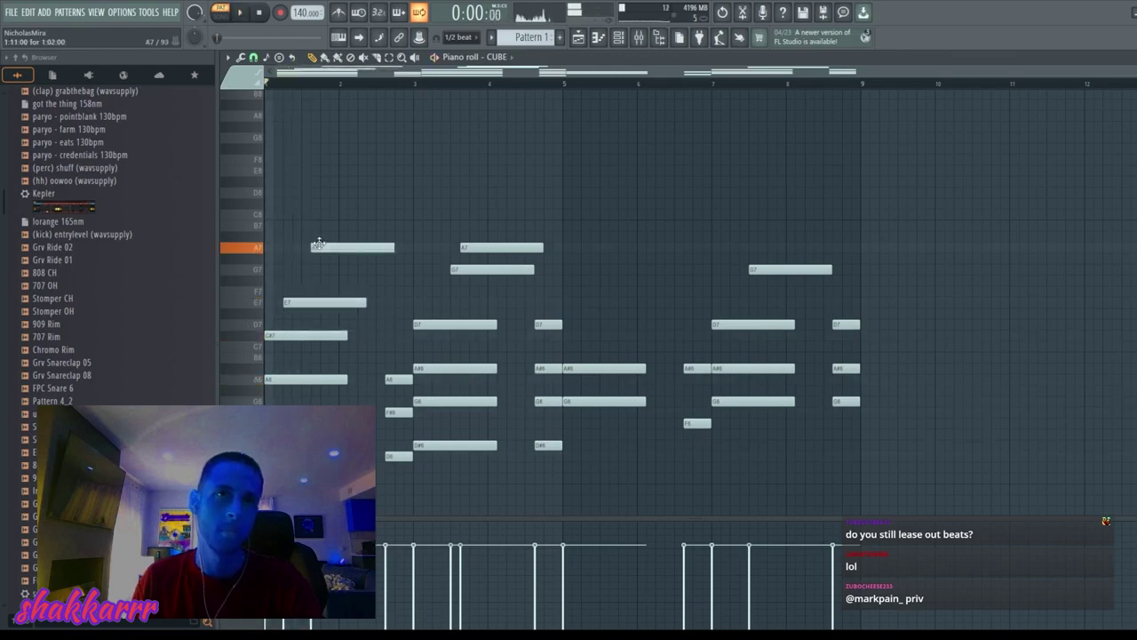
pyautogui.press('space')
pyautogui.moveTo(318, 246); pyautogui.dragTo(327, 247)
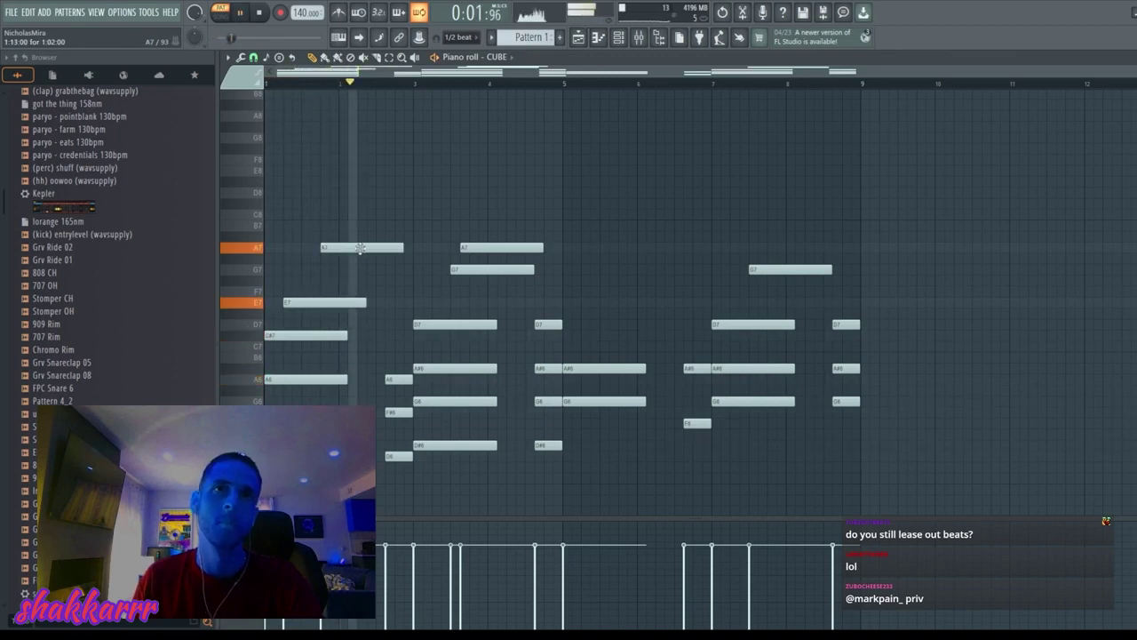
# Step: Add a B7 melody note at 2:07 and delete the short chord at the end of bar 2
pyautogui.press('space')
pyautogui.click(374, 226)
pyautogui.press('space')
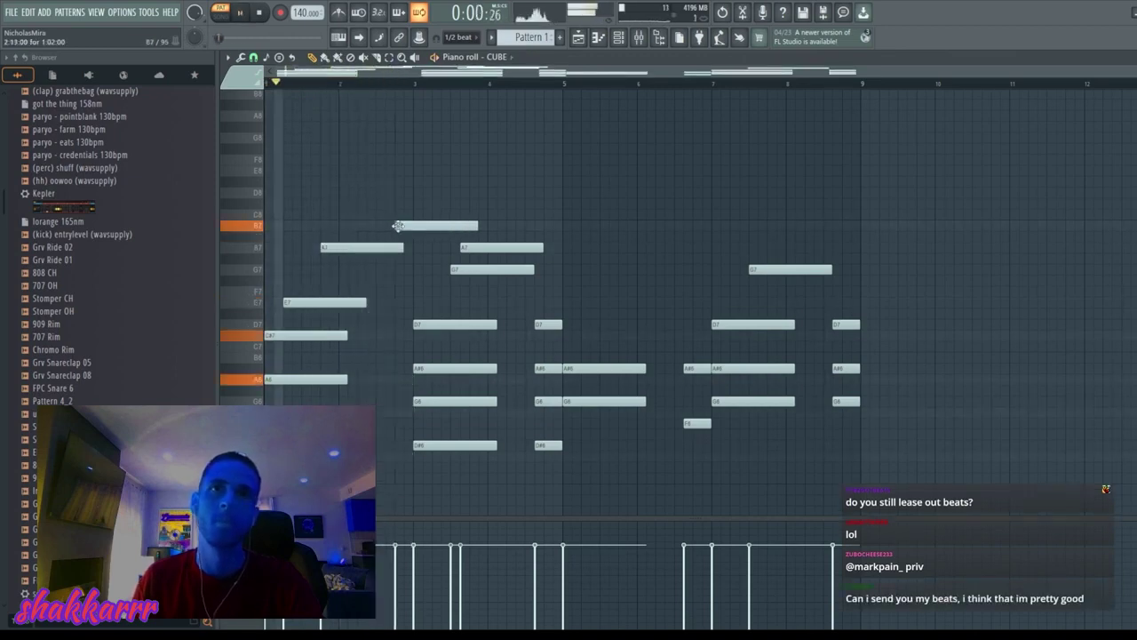
# Step: Delete the A7 and G7 melody notes in bar 3 and raise that bar's chord tones A#6 and D#6 to B6 and E6
pyautogui.rightClick(462, 249)
pyautogui.rightClick(458, 269)
pyautogui.rightClick(460, 324)
pyautogui.rightClick(460, 368)
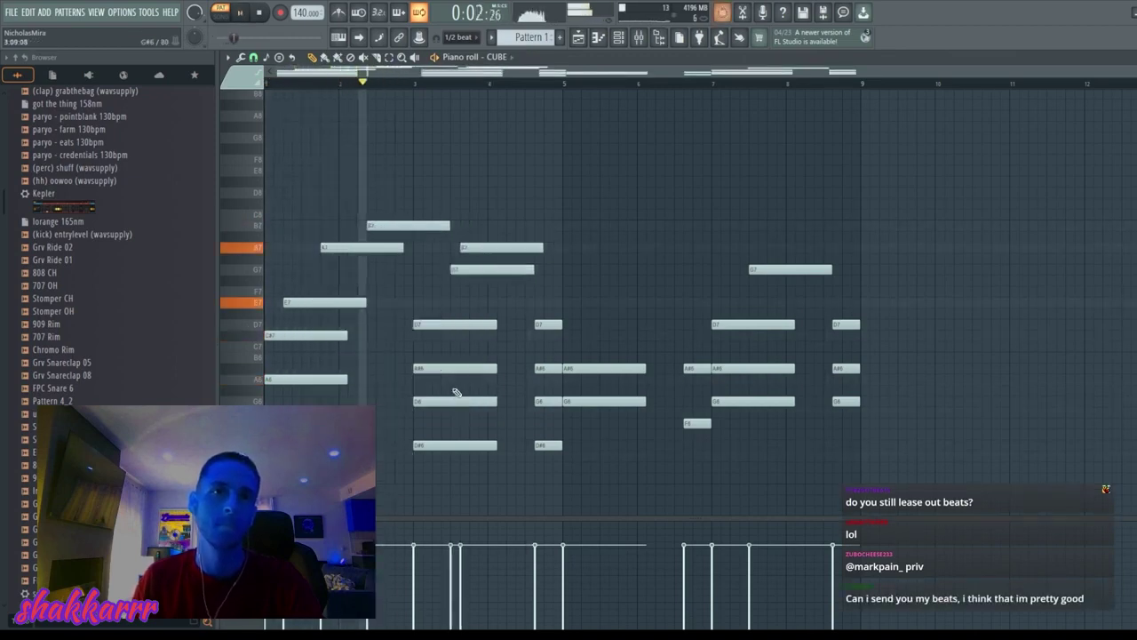
pyautogui.press('space')
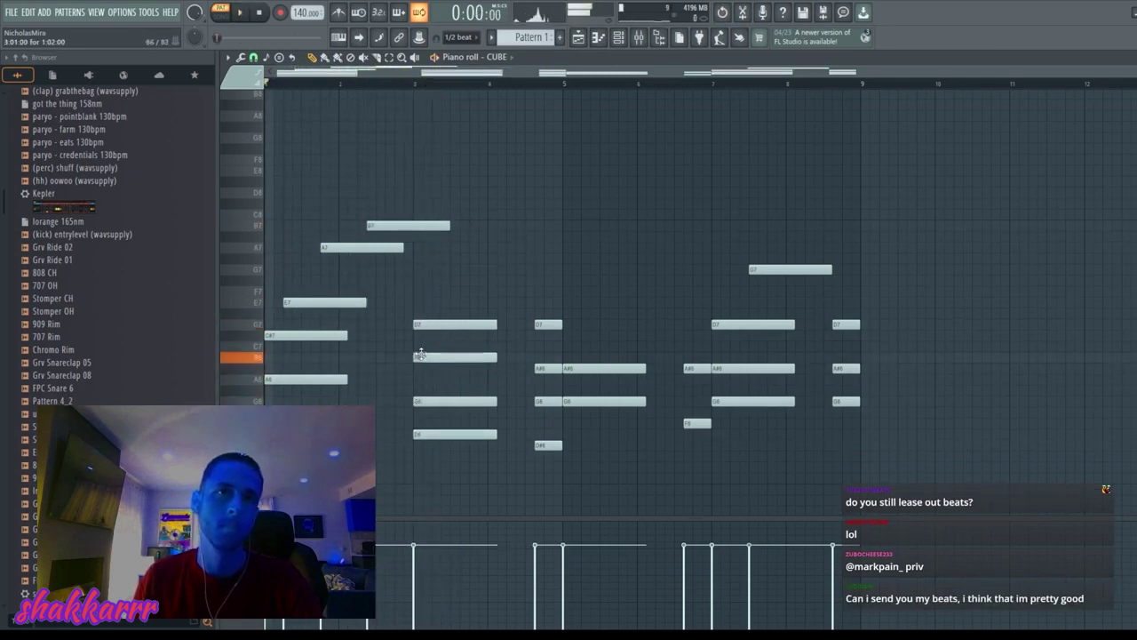
pyautogui.press('space')
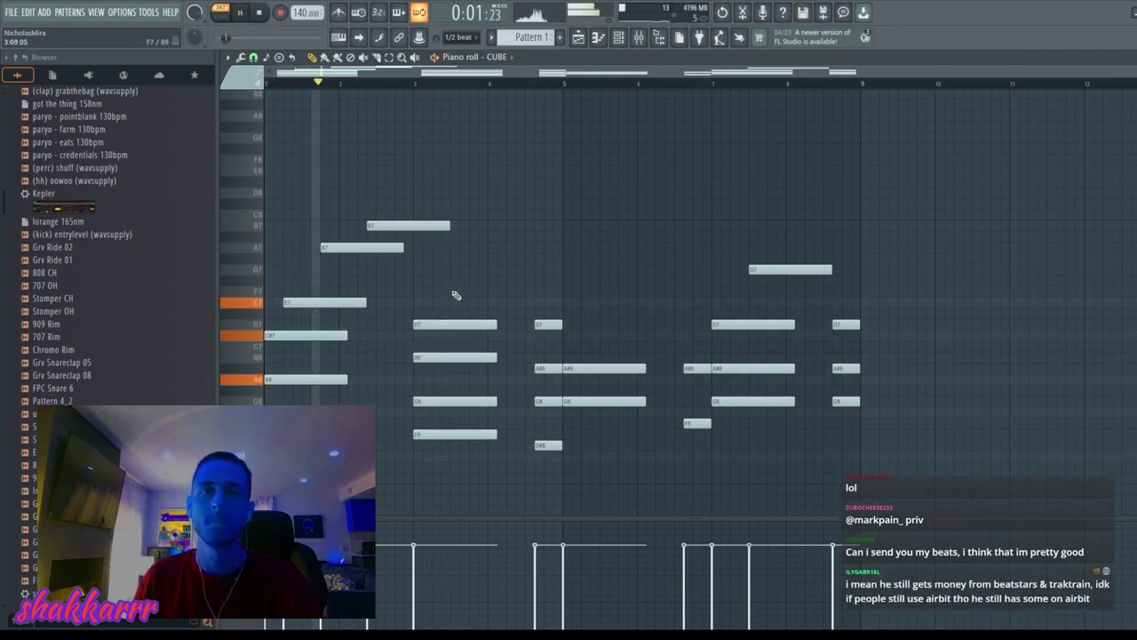
# Step: Copy the E7, A7, B7 melody phrase from bars 1–2 to start at 3:05
pyautogui.moveTo(360, 221); pyautogui.dragTo(472, 299)
pyautogui.hotkey('ctrl', 'b')
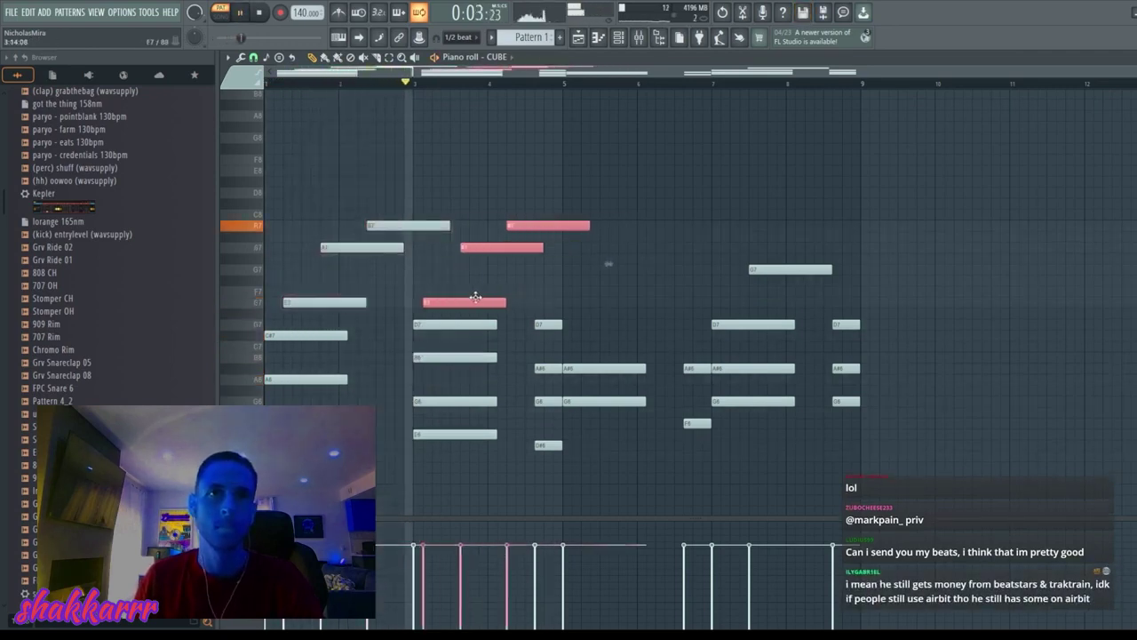
pyautogui.click(485, 301)
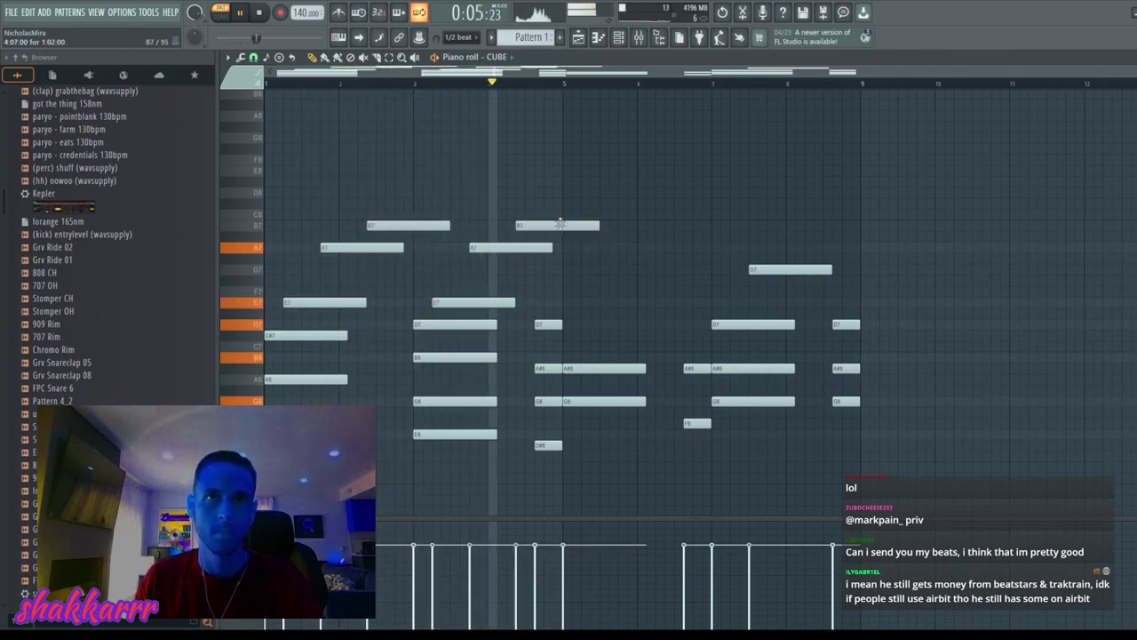
# Step: Replace bars 5–8 with a copy of bars 1–4 and transpose the whole pattern down an octave
pyautogui.moveTo(626, 196); pyautogui.dragTo(965, 477)
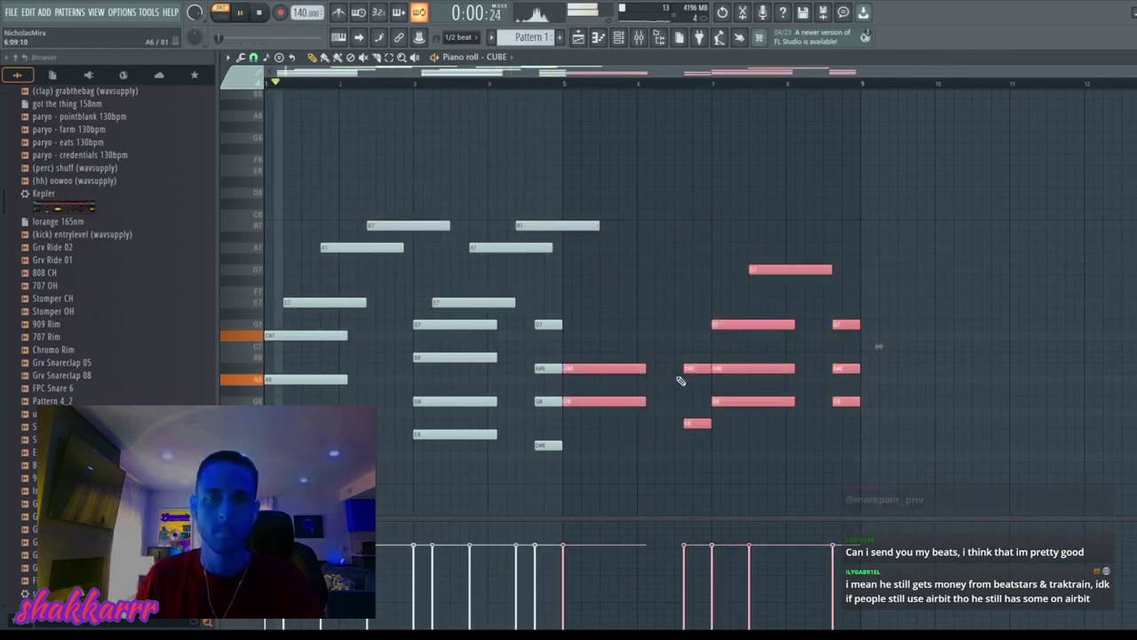
pyautogui.press('Delete')
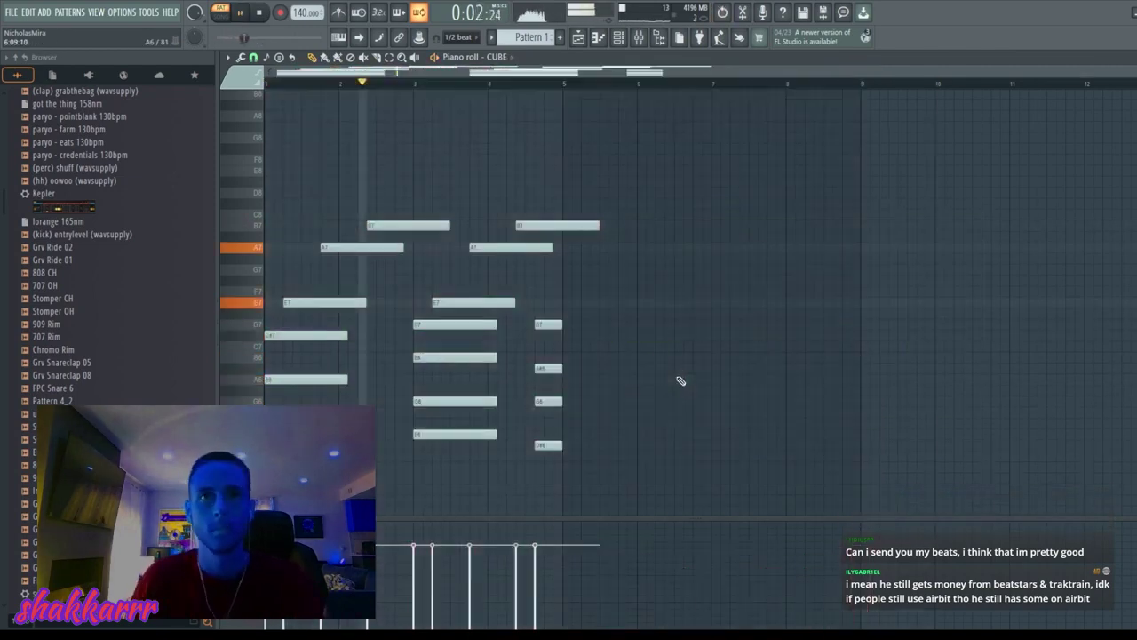
pyautogui.hotkey('ctrl', 'a')
pyautogui.hotkey('ctrl', 'b')
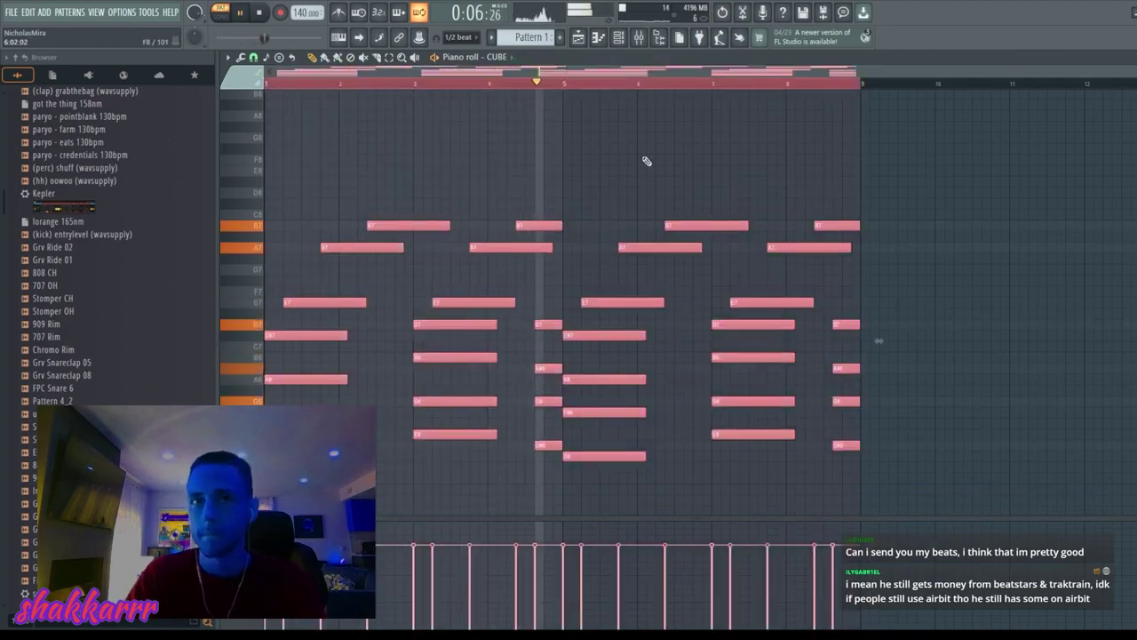
pyautogui.scroll(2, 647, 161)
# Step: Add a second CUBE channel and load the Felt Not Seen preset from the Glo pack
pyautogui.press('F7')
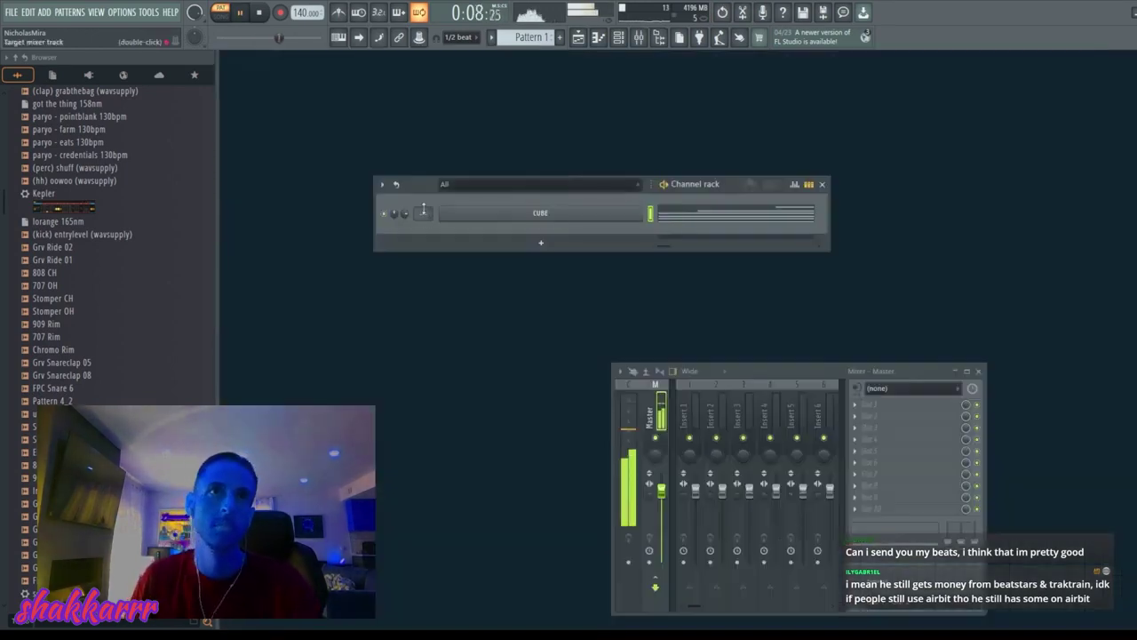
pyautogui.click(516, 214)
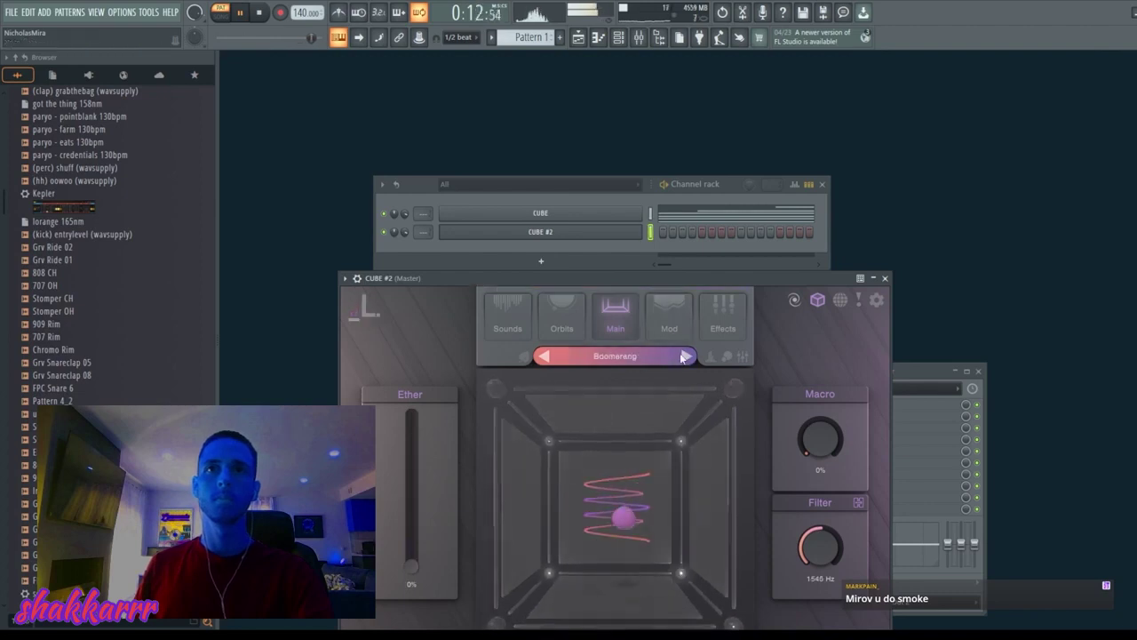
pyautogui.click(684, 355)
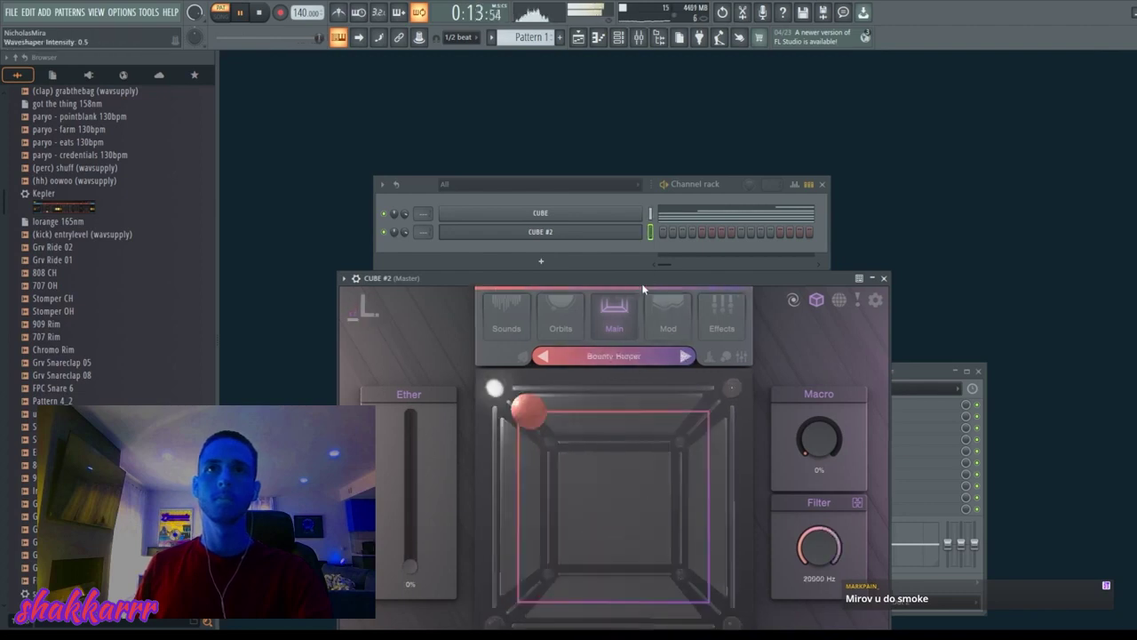
pyautogui.click(630, 354)
pyautogui.scroll(-5, 626, 471)
pyautogui.click(418, 475)
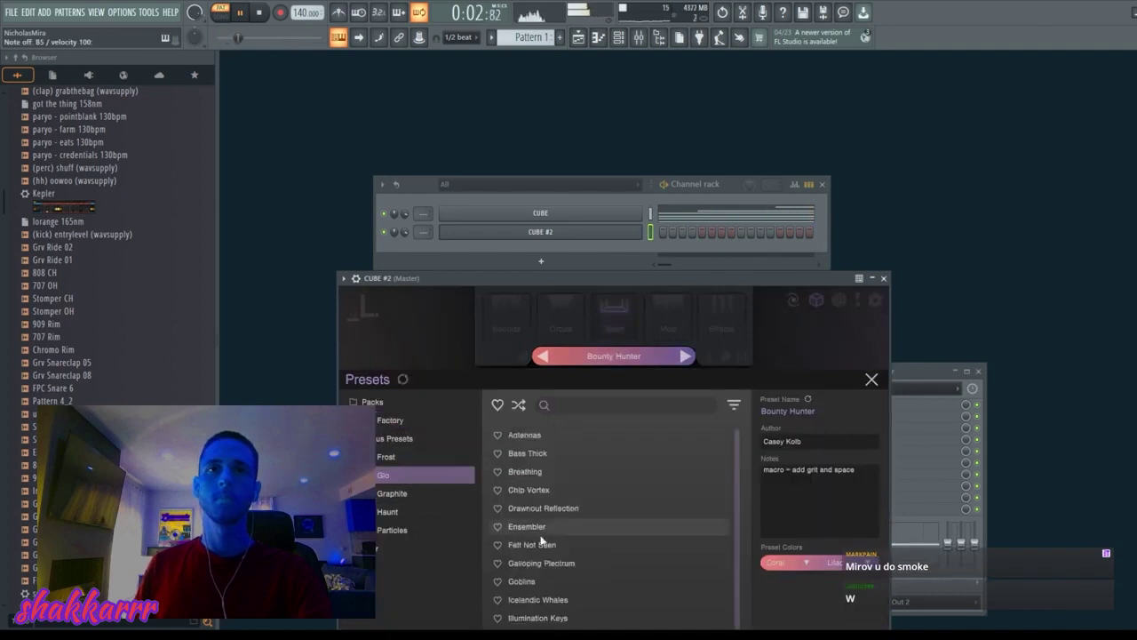
pyautogui.click(537, 543)
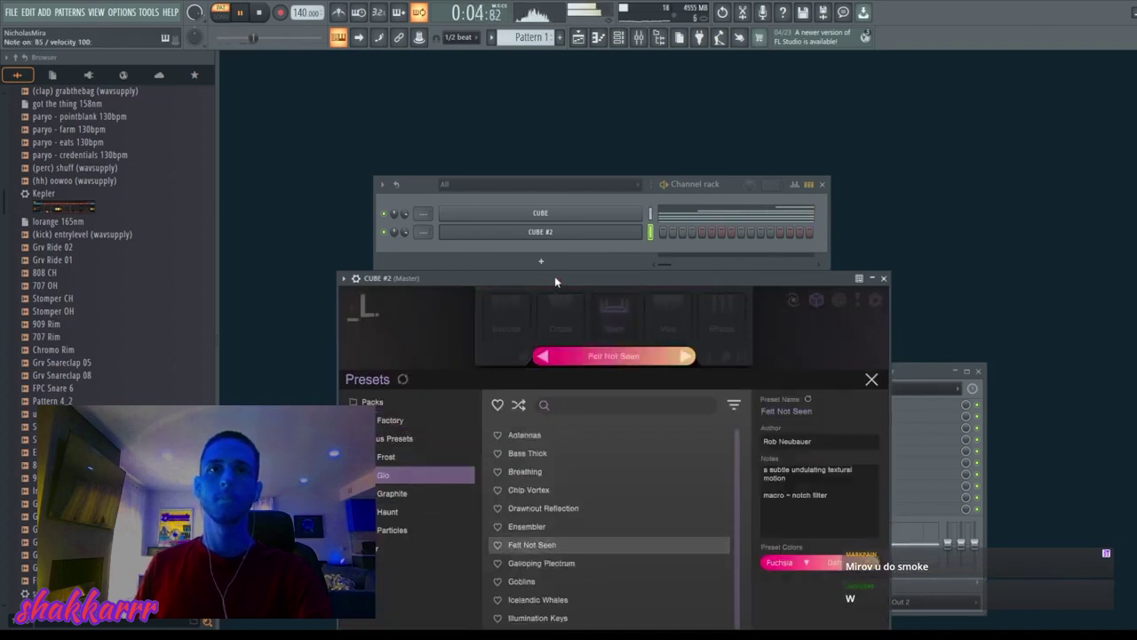
# Step: Draw one-bar CUBE #2 notes B5 at 1:05, A5 at 2:05 and E5 at 3:05, and copy the phrase to start at 5:05
pyautogui.press('F7')
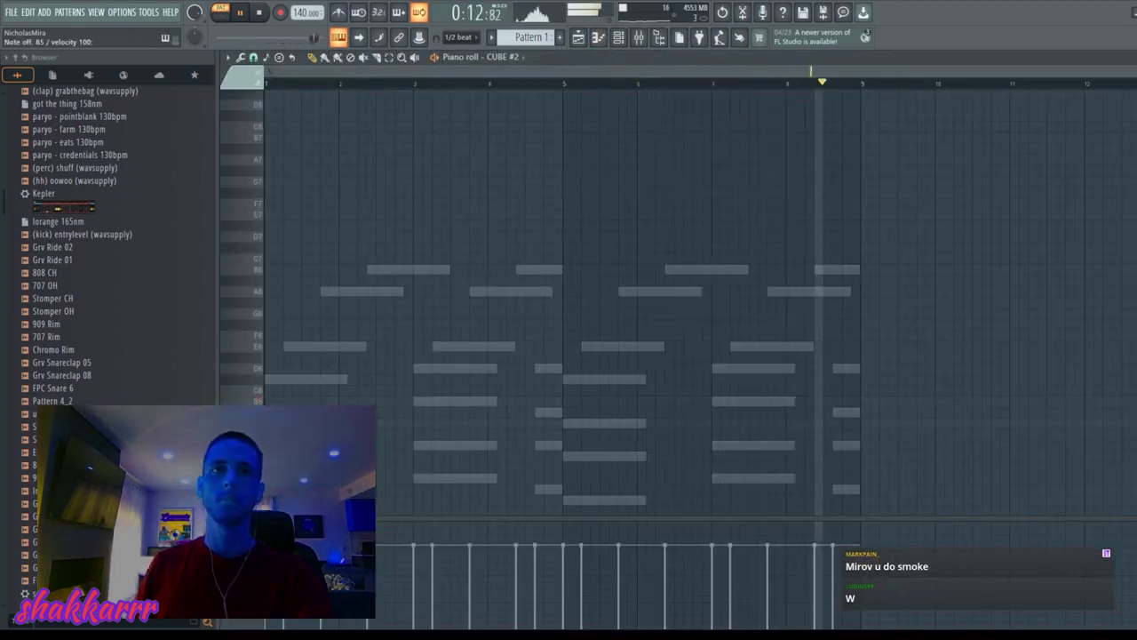
pyautogui.press('space')
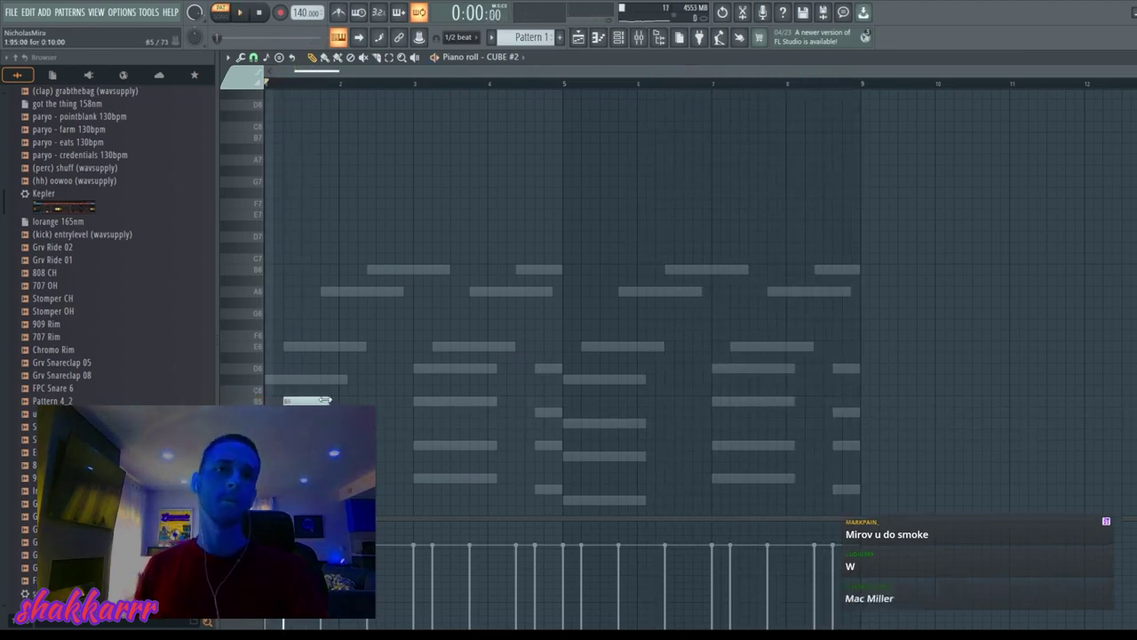
pyautogui.click(415, 423)
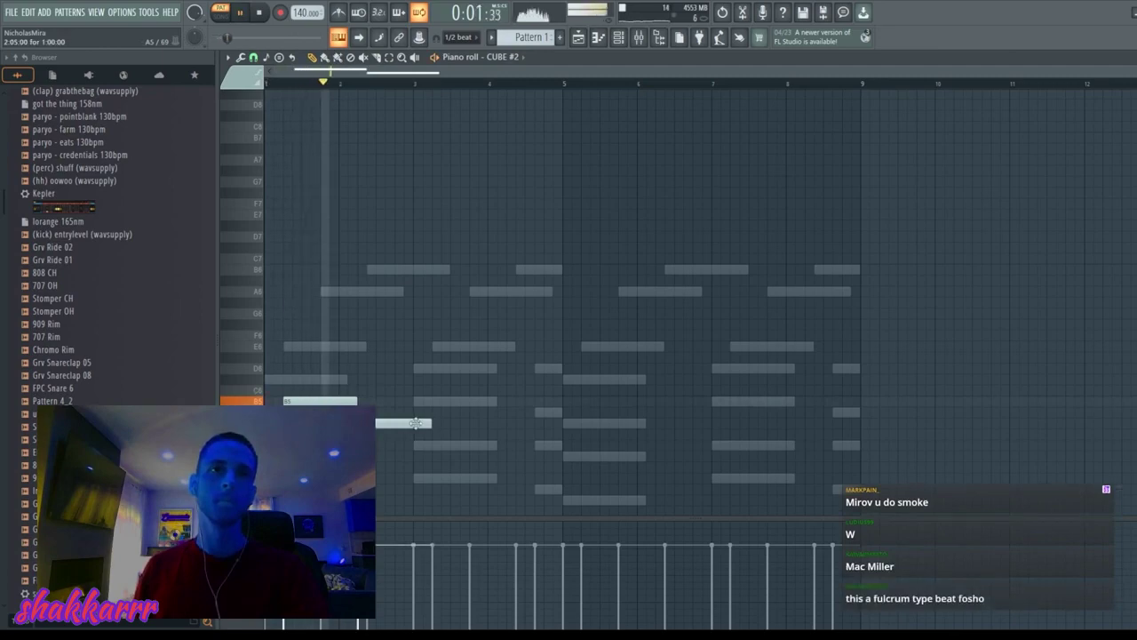
pyautogui.click(436, 481)
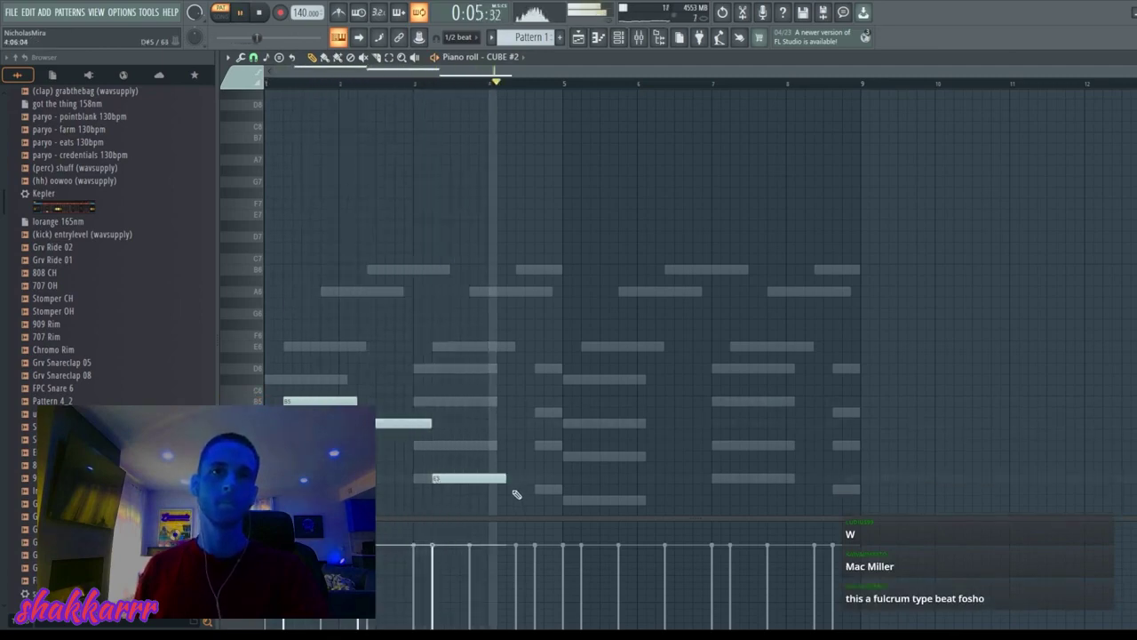
pyautogui.hotkey('ctrl', 'a')
pyautogui.moveTo(318, 401); pyautogui.dragTo(616, 410)
pyautogui.press('F7')
pyautogui.click(567, 212)
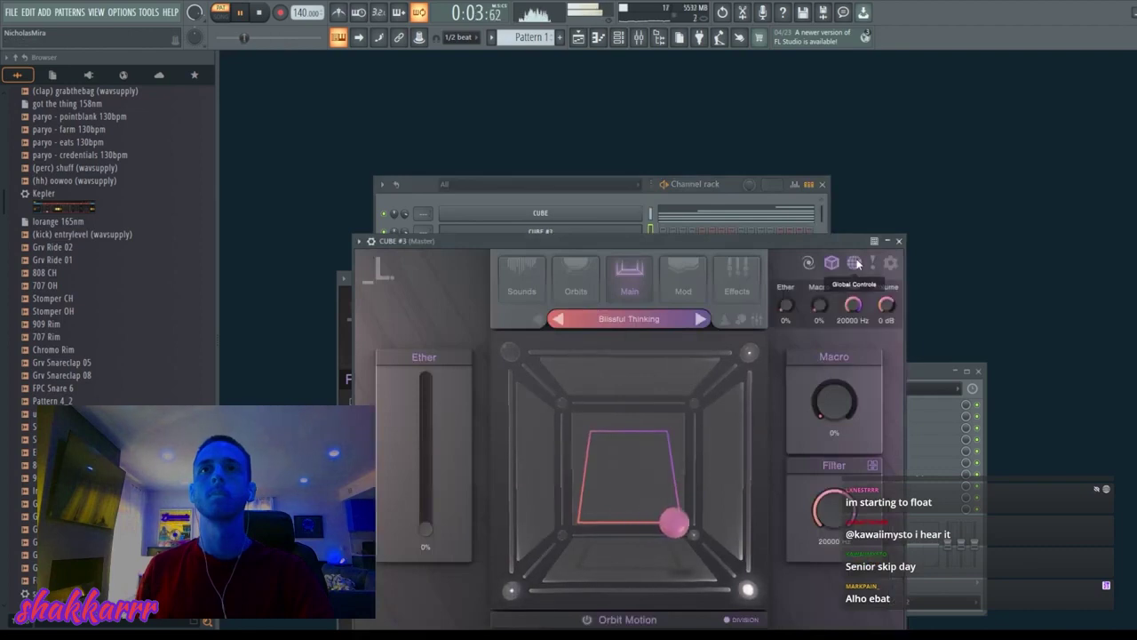
pyautogui.click(834, 264)
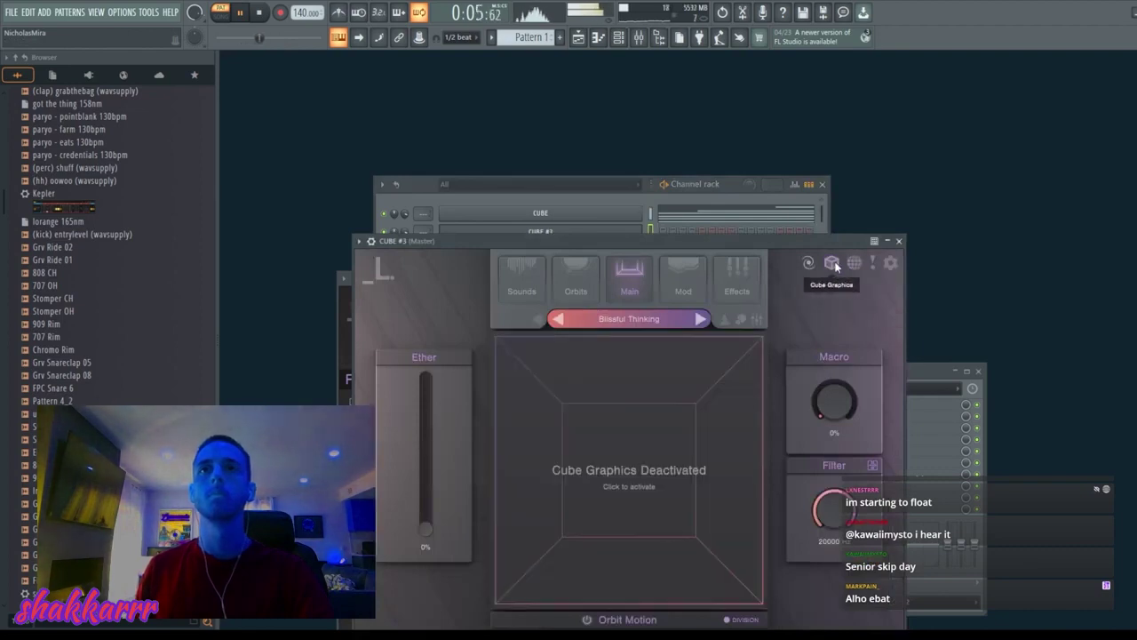
pyautogui.click(829, 265)
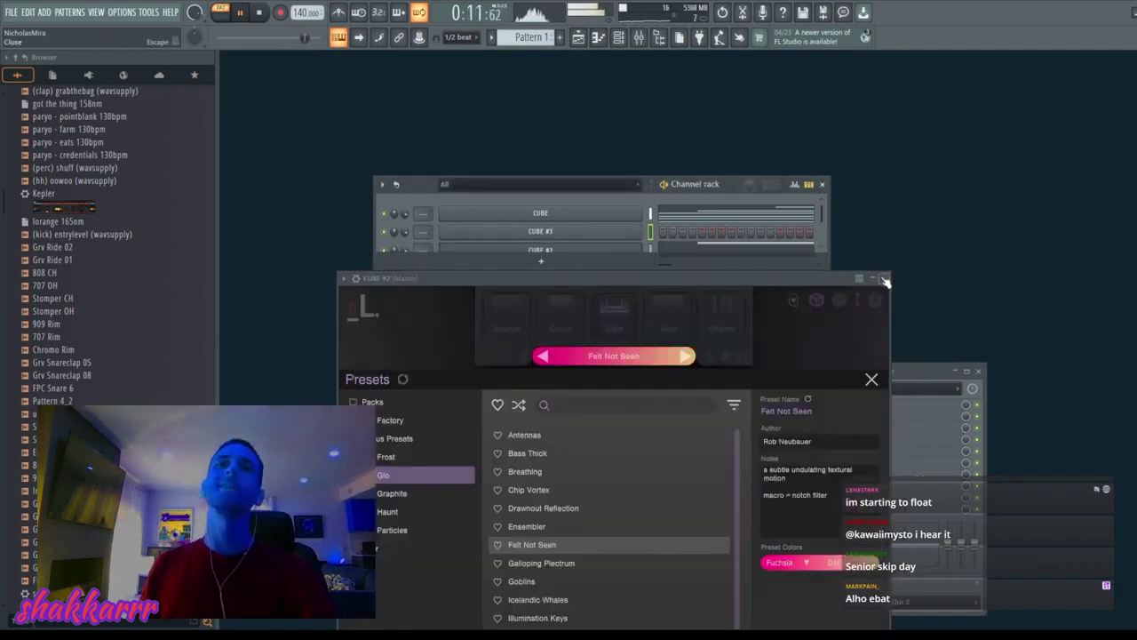
pyautogui.click(884, 278)
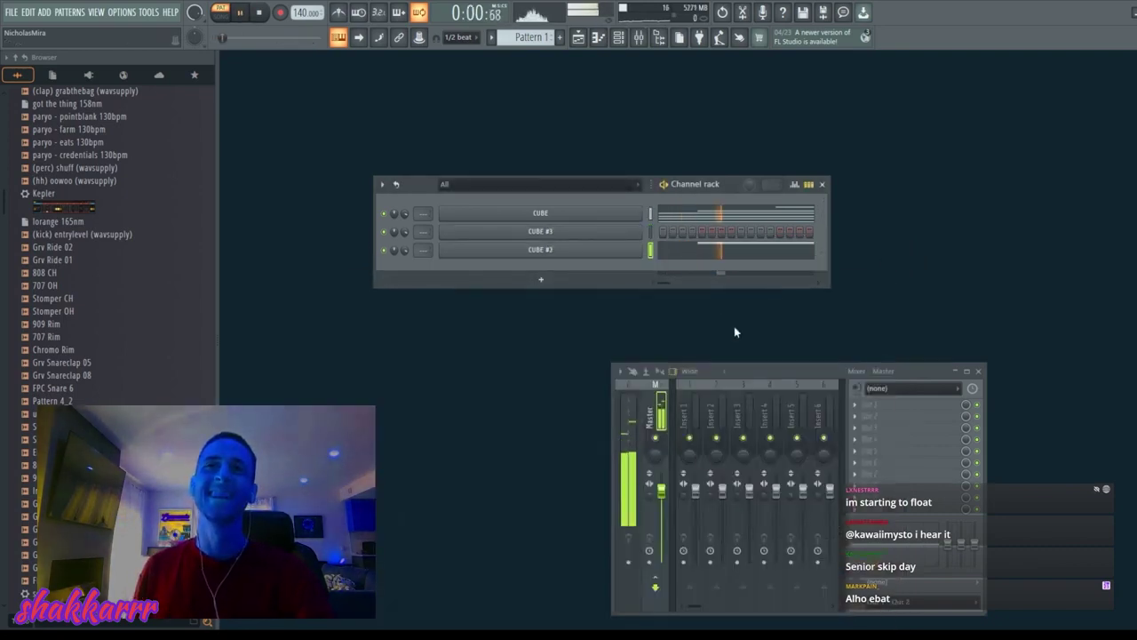
pyautogui.click(551, 248)
pyautogui.hotkey('alt', 'Delete')
# Step: Add an Xpand!2 channel, switch it to the next preset and close its window
pyautogui.press('space')
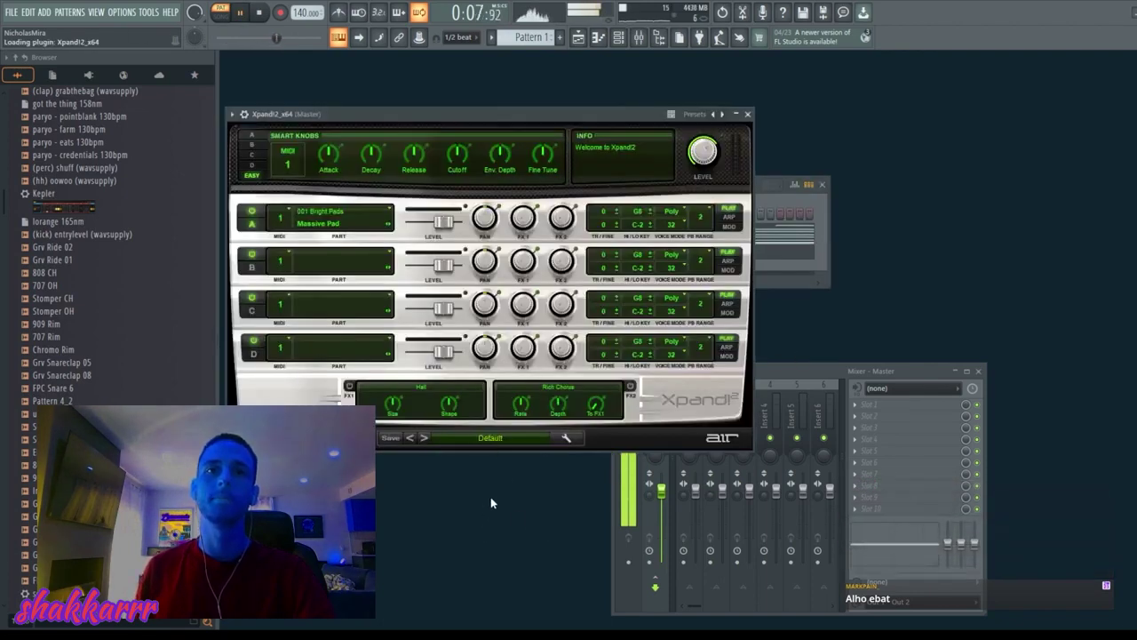
pyautogui.click(423, 437)
pyautogui.click(747, 114)
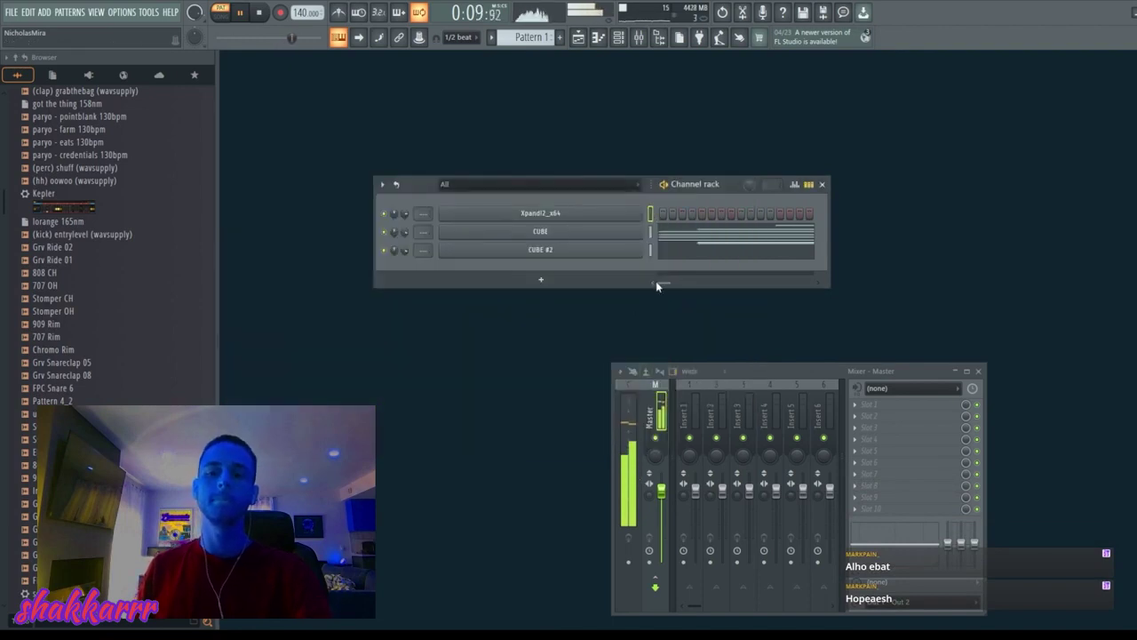
# Step: Draw one-bar Xpand!2 notes: B6 at bar 1, A6 at 1:15, E7 at 2:01, F#7 at 2:02 and 3:03, G7 at 4:03, A7 at 4:14
pyautogui.press('F7')
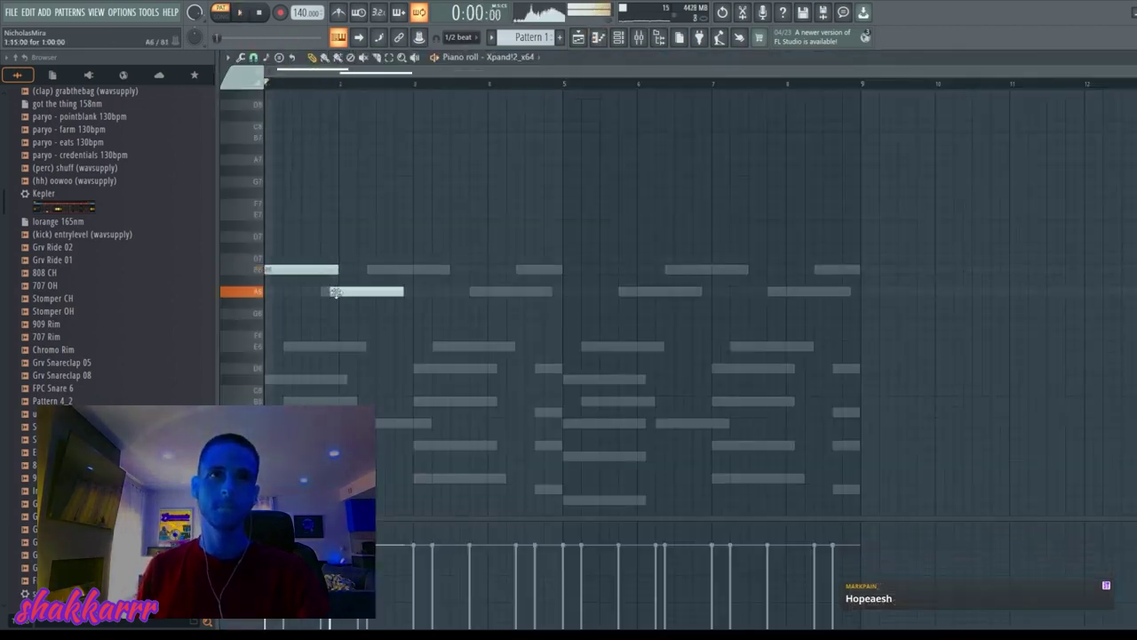
pyautogui.click(343, 214)
pyautogui.click(345, 193)
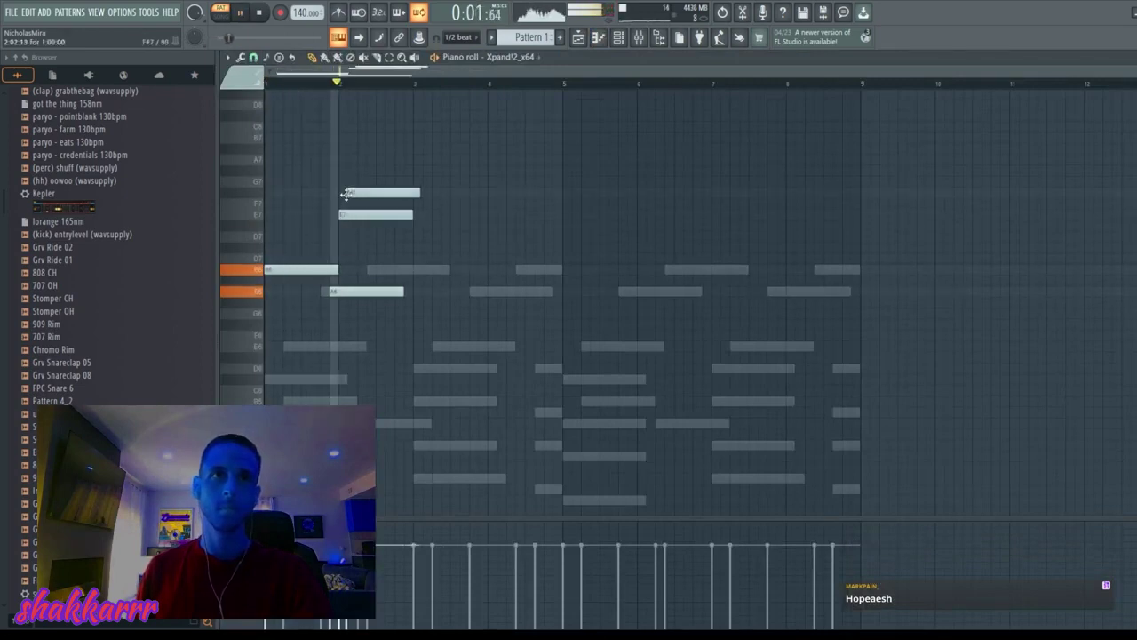
pyautogui.click(424, 193)
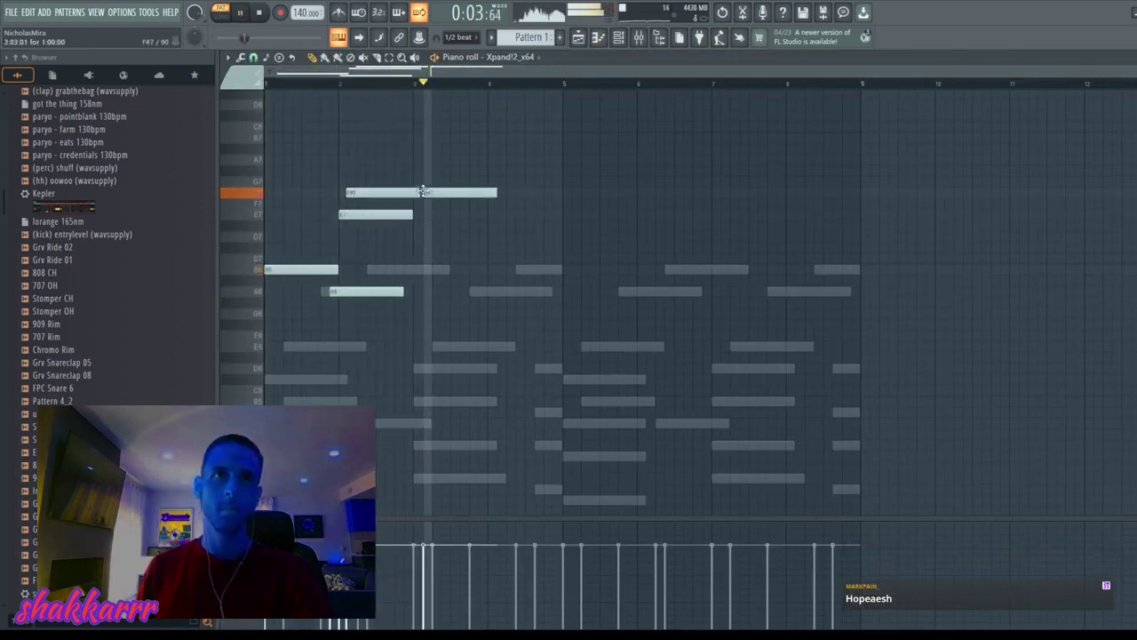
pyautogui.click(437, 170)
pyautogui.moveTo(437, 172); pyautogui.dragTo(535, 184)
pyautogui.click(558, 161)
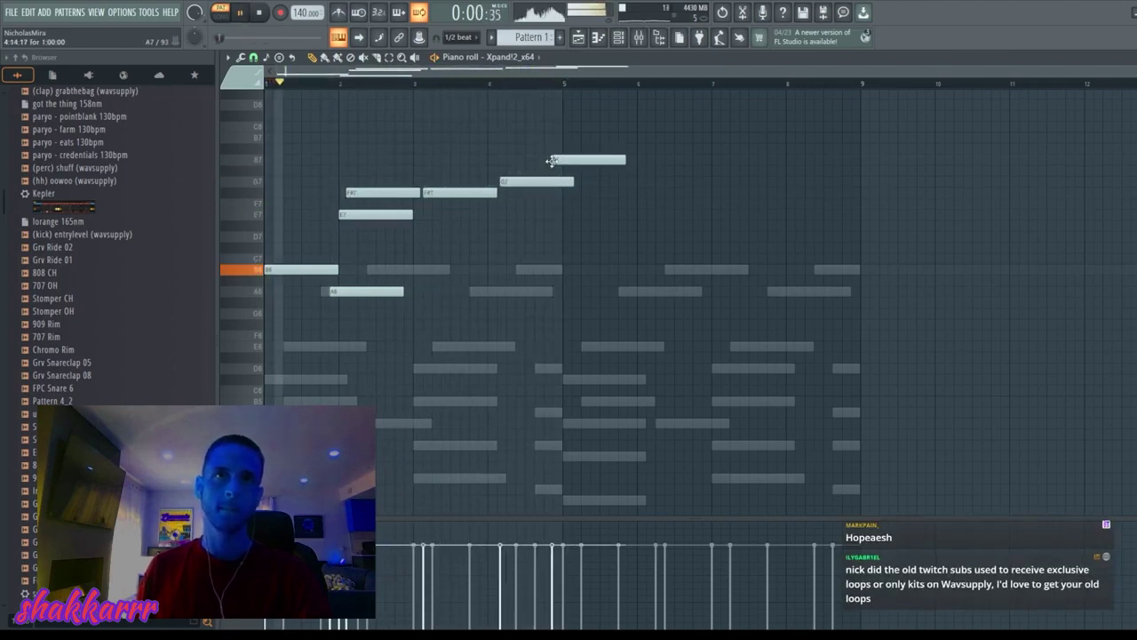
# Step: Add short two-step B7 notes at 1:05 and 3:11 to the Xpand!2 melody
pyautogui.press('space')
pyautogui.click(306, 137)
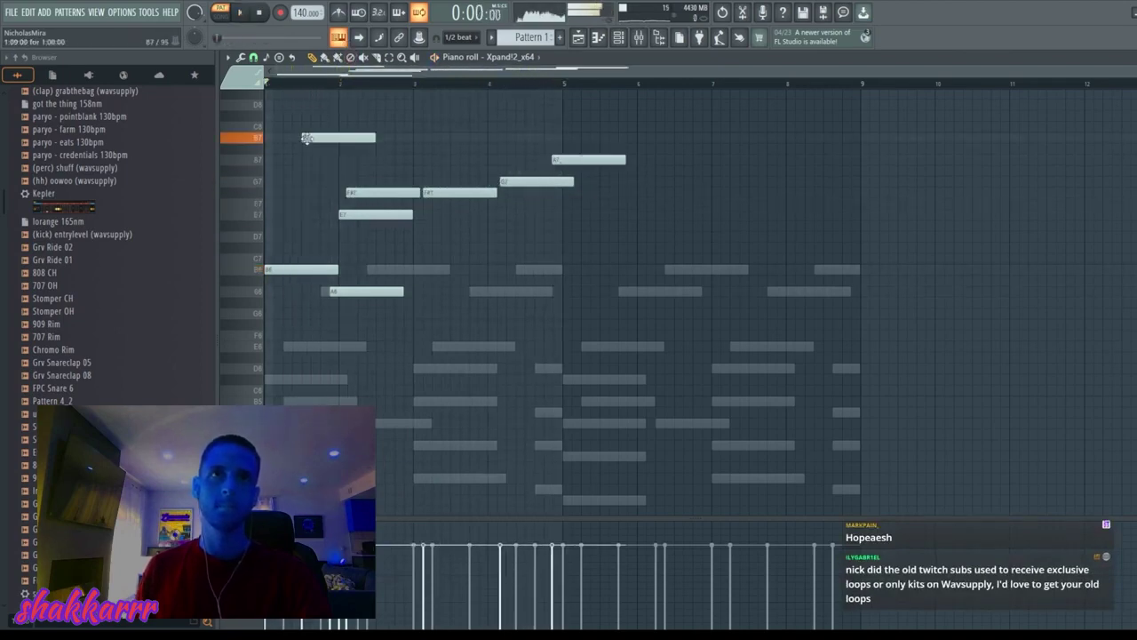
pyautogui.rightClick(286, 139)
pyautogui.press('space')
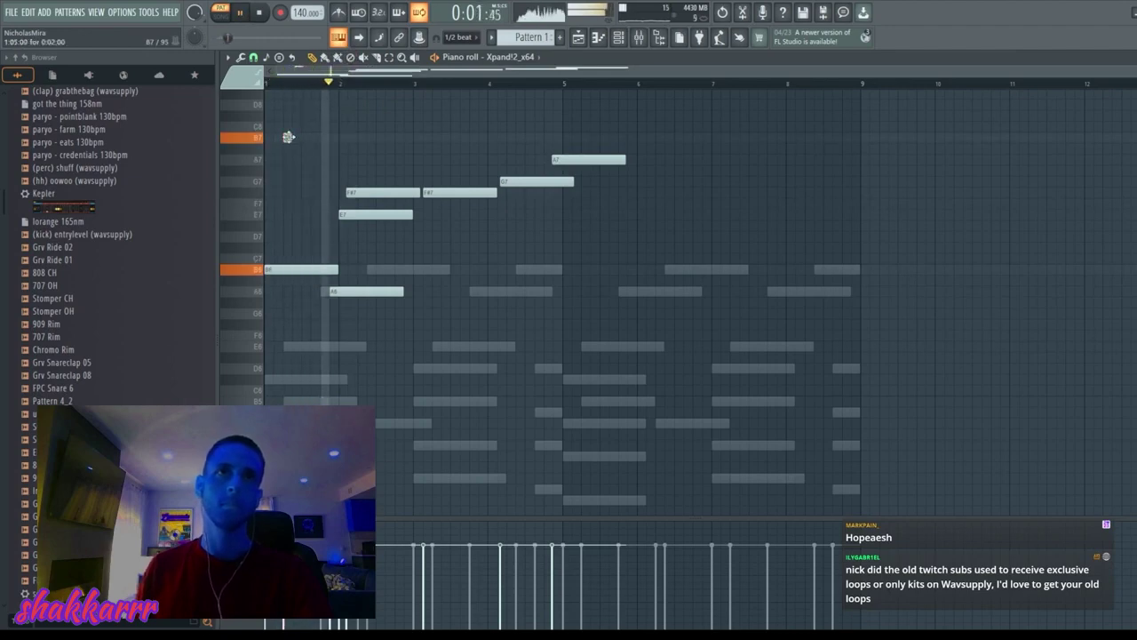
pyautogui.click(286, 137)
pyautogui.moveTo(314, 142)
pyautogui.mouseDown()
pyautogui.moveTo(479, 146)
pyautogui.moveTo(464, 155)
pyautogui.mouseUp()
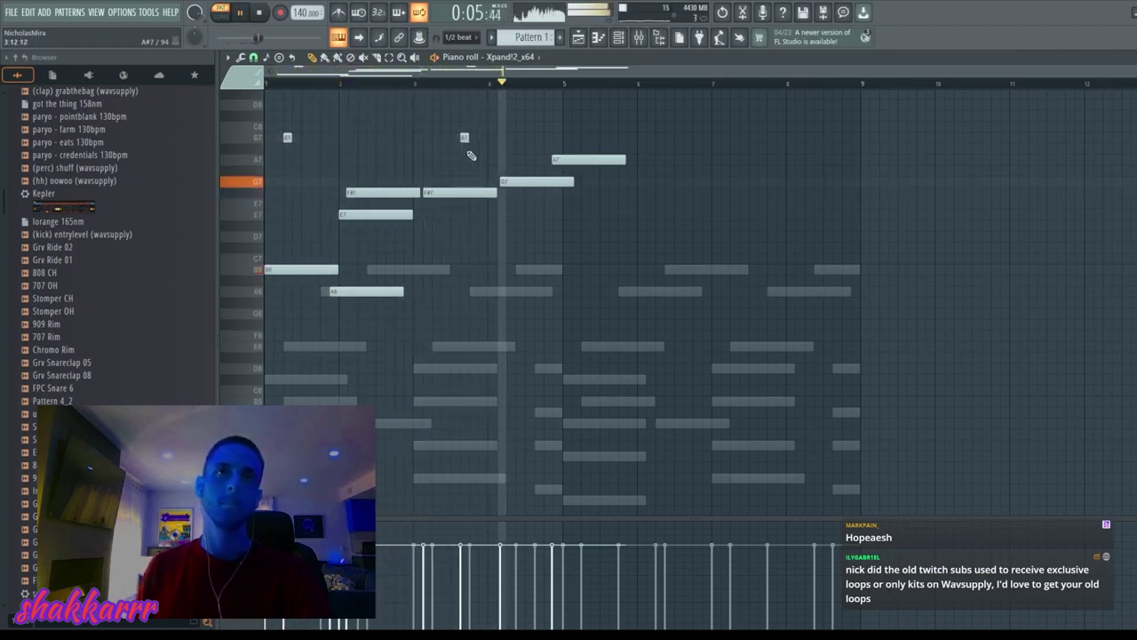
# Step: Shorten the G7 and A7 notes to finish by bar 5 and copy the four-bar Xpand!2 melody into bars 5–8
pyautogui.moveTo(571, 157); pyautogui.dragTo(538, 183)
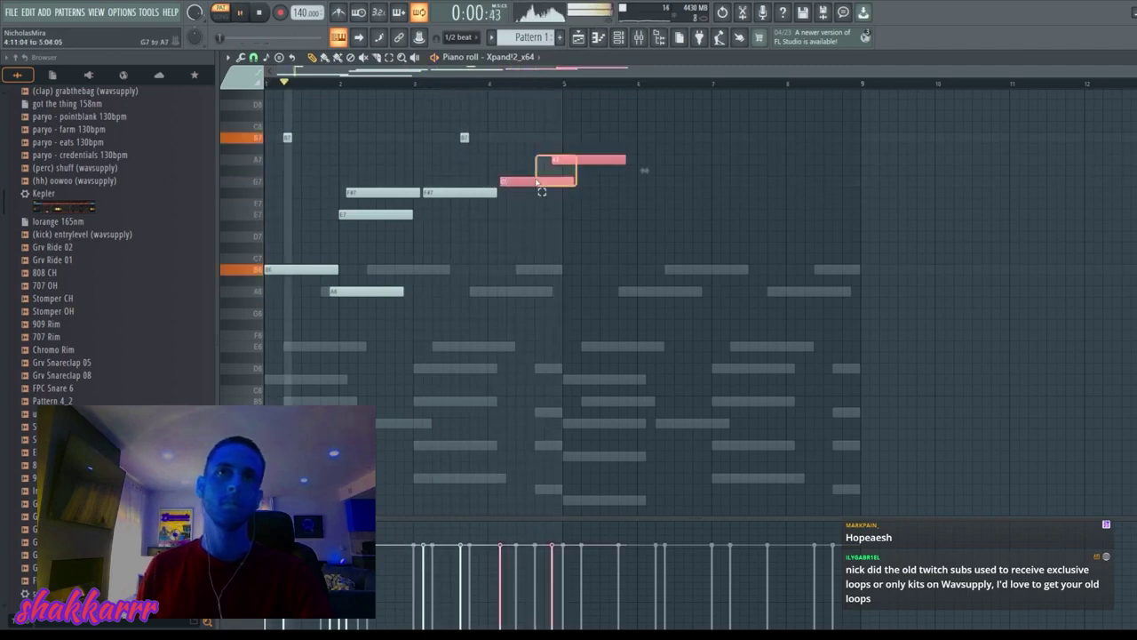
pyautogui.moveTo(617, 160); pyautogui.dragTo(544, 182)
pyautogui.hotkey('ctrl', 'b')
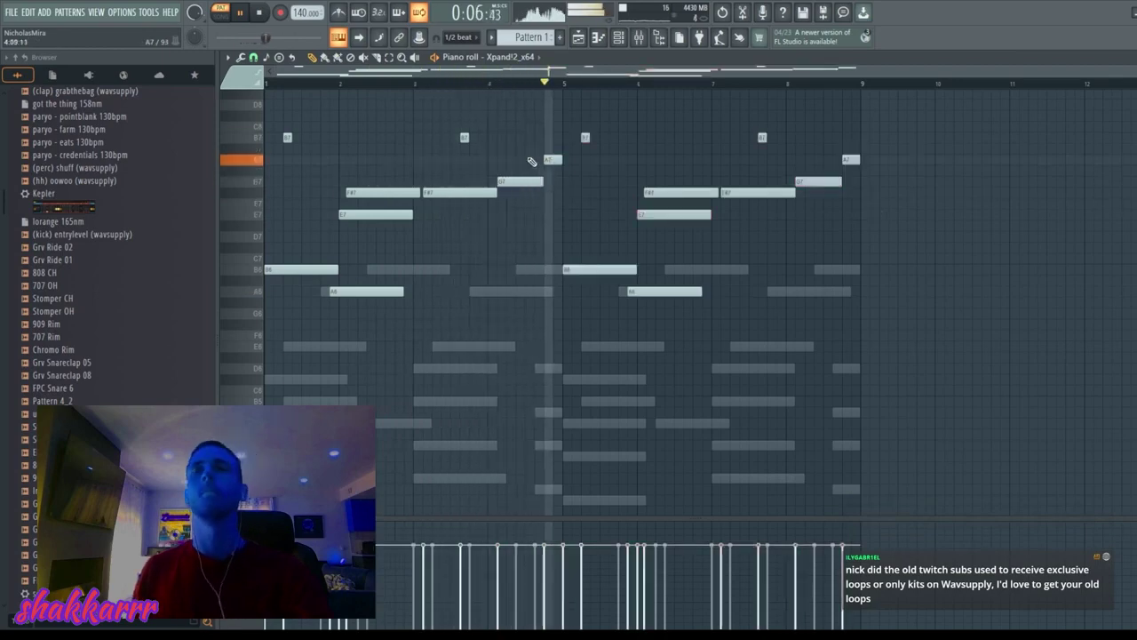
pyautogui.hotkey('ctrl', 'a')
pyautogui.hotkey('ctrl', 'd')
pyautogui.press('F7')
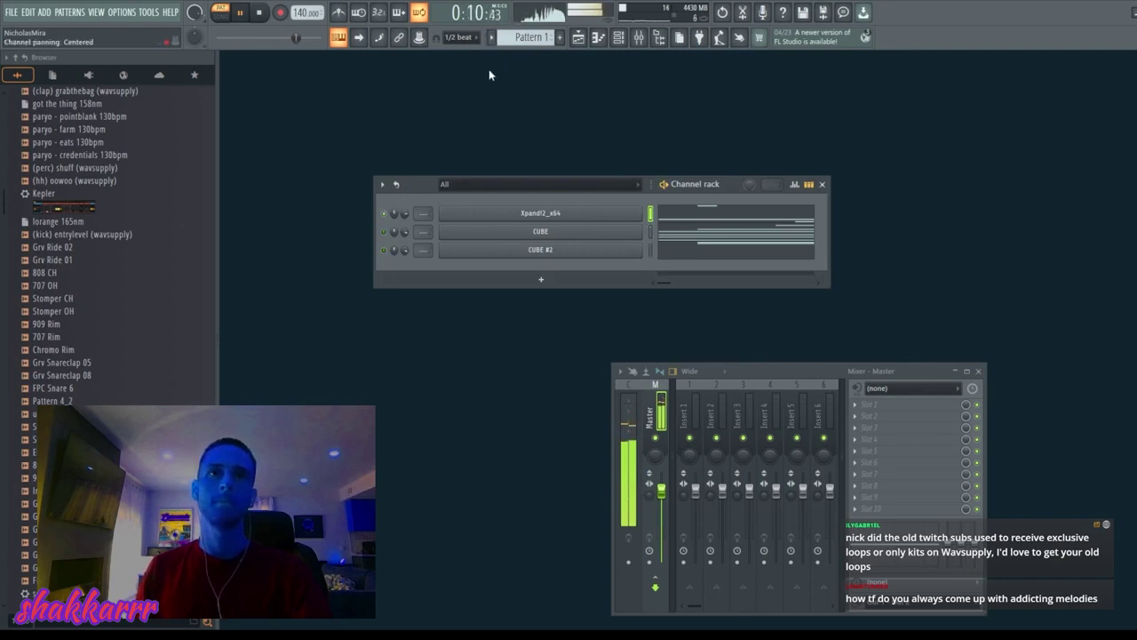
pyautogui.press('space')
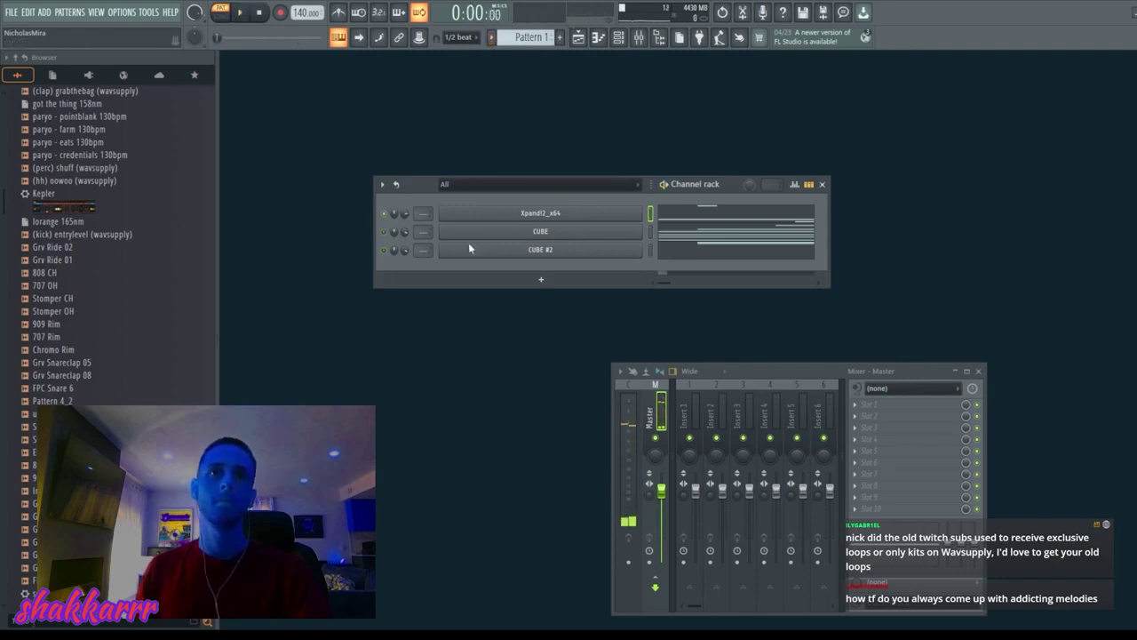
# Step: Try layering the rendered Pattern 1 audio as a reversed, pitch-shifted clip with Auto stretch mode
pyautogui.moveTo(471, 238); pyautogui.dragTo(471, 262)
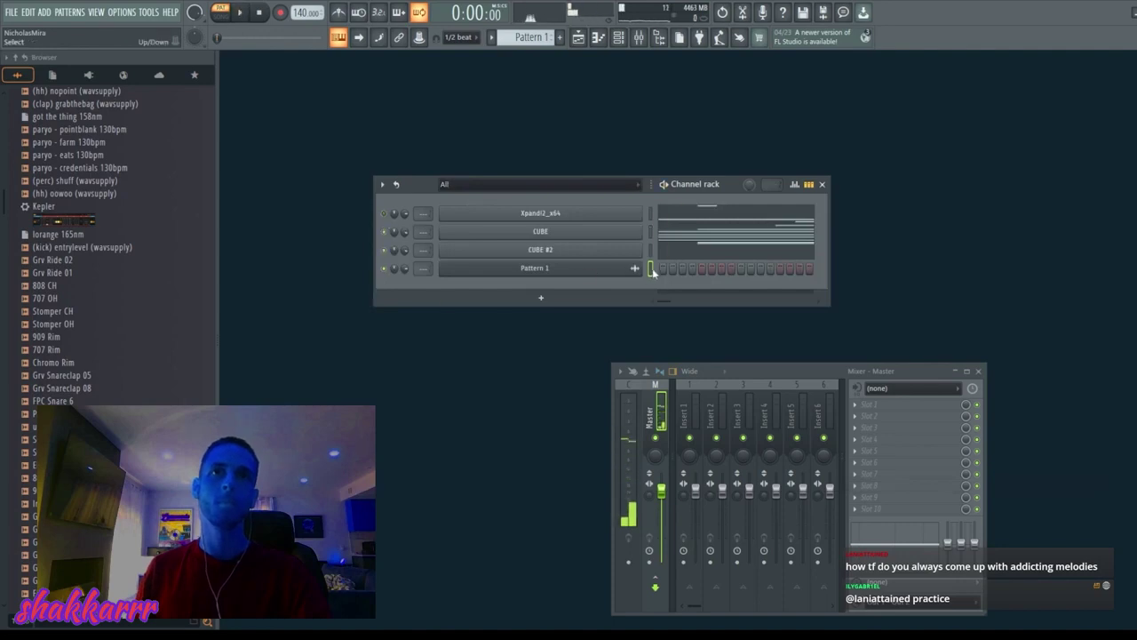
pyautogui.click(613, 269)
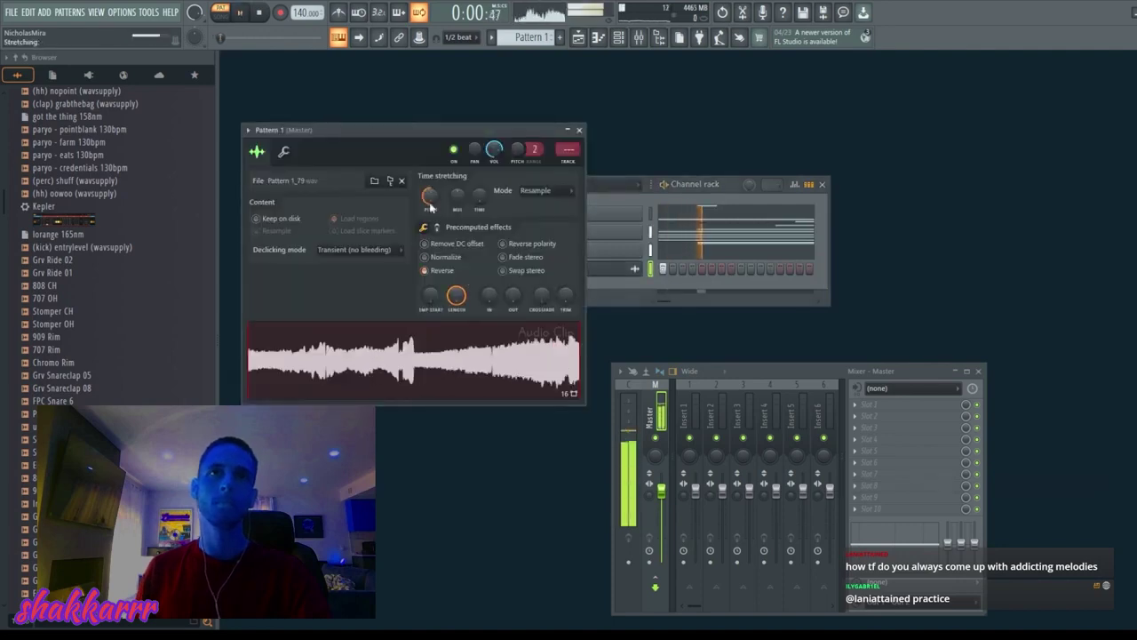
pyautogui.click(578, 129)
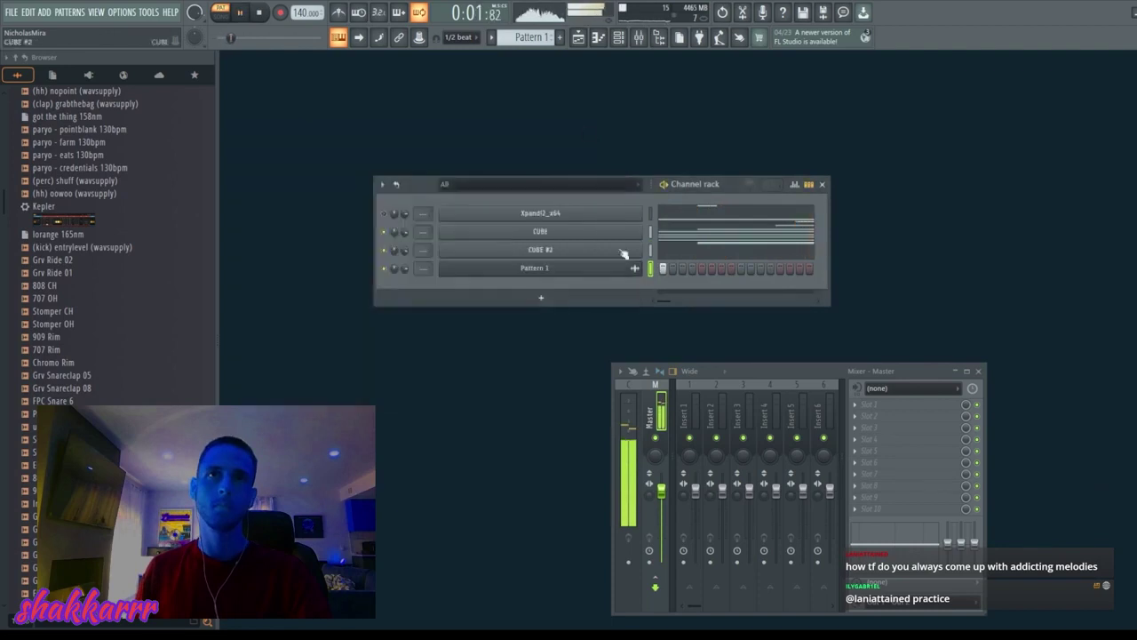
pyautogui.click(622, 269)
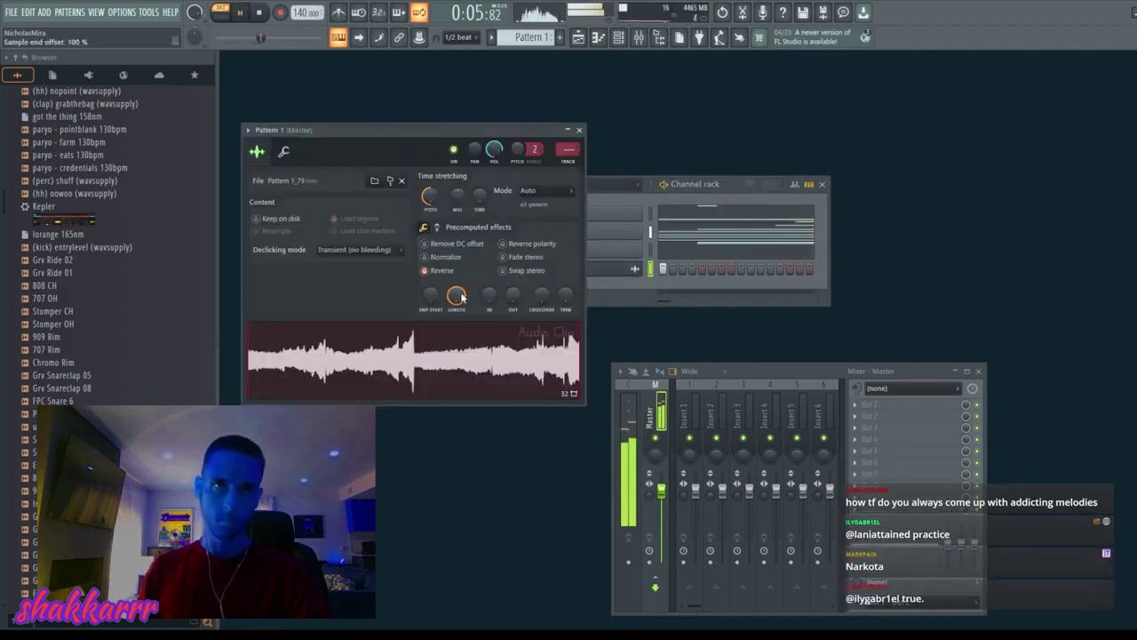
pyautogui.click(284, 153)
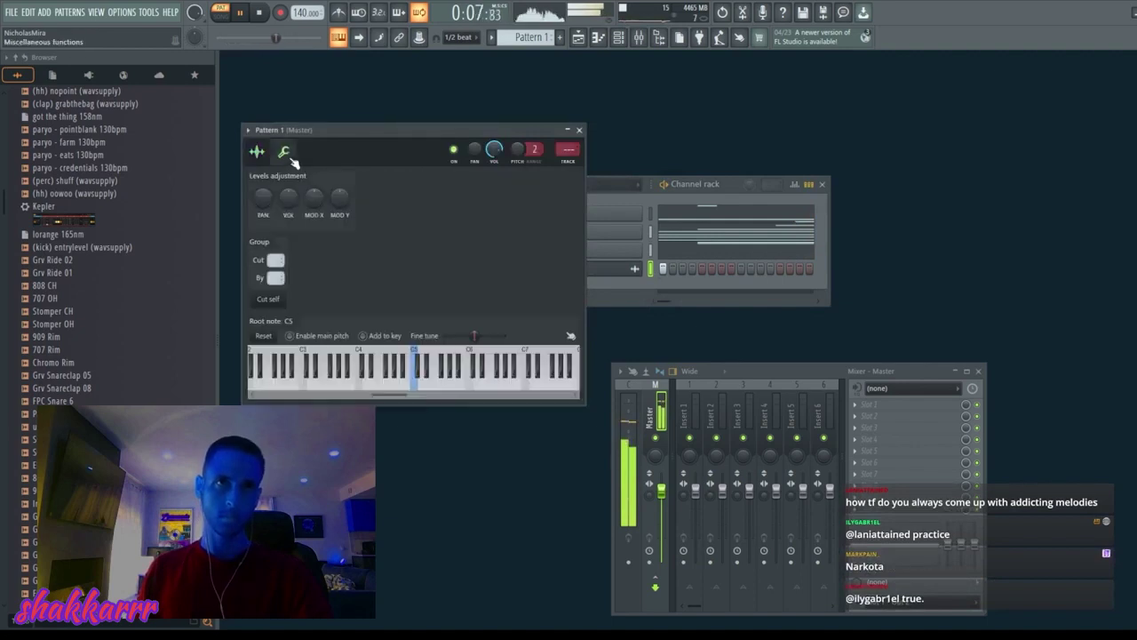
pyautogui.click(257, 153)
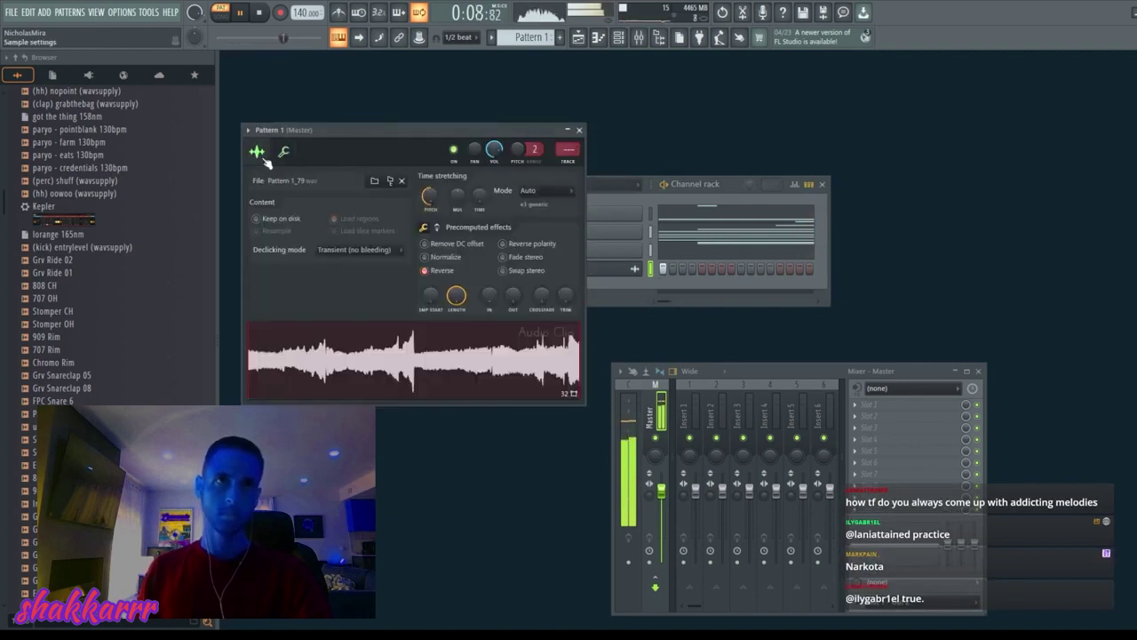
pyautogui.press('Escape')
pyautogui.click(636, 277)
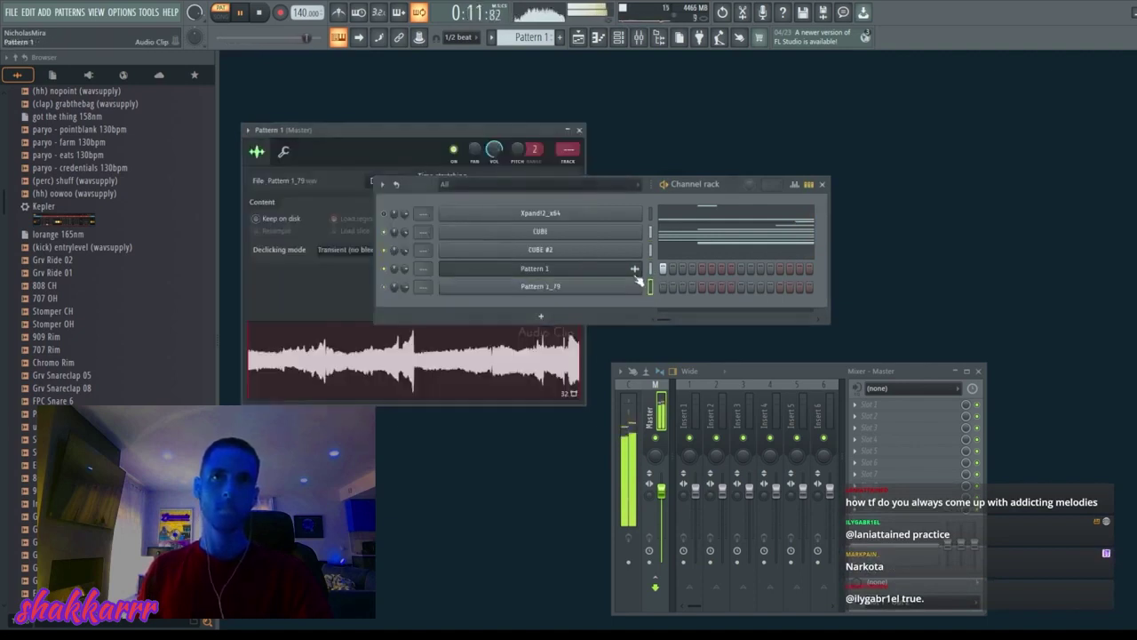
# Step: Try Pattern 1_79 as a reversed sampler channel with adjusted pitch, Auto stretch mode and sample end at 44%, and remove the channel
pyautogui.click(633, 274)
pyautogui.press('space')
pyautogui.click(635, 268)
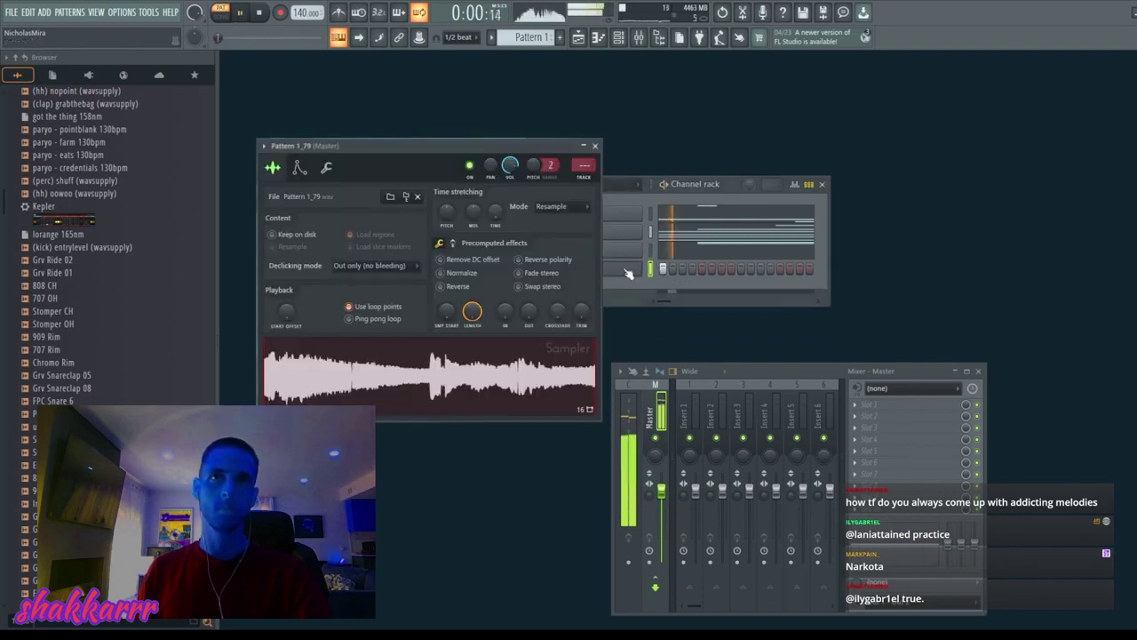
pyautogui.press('space')
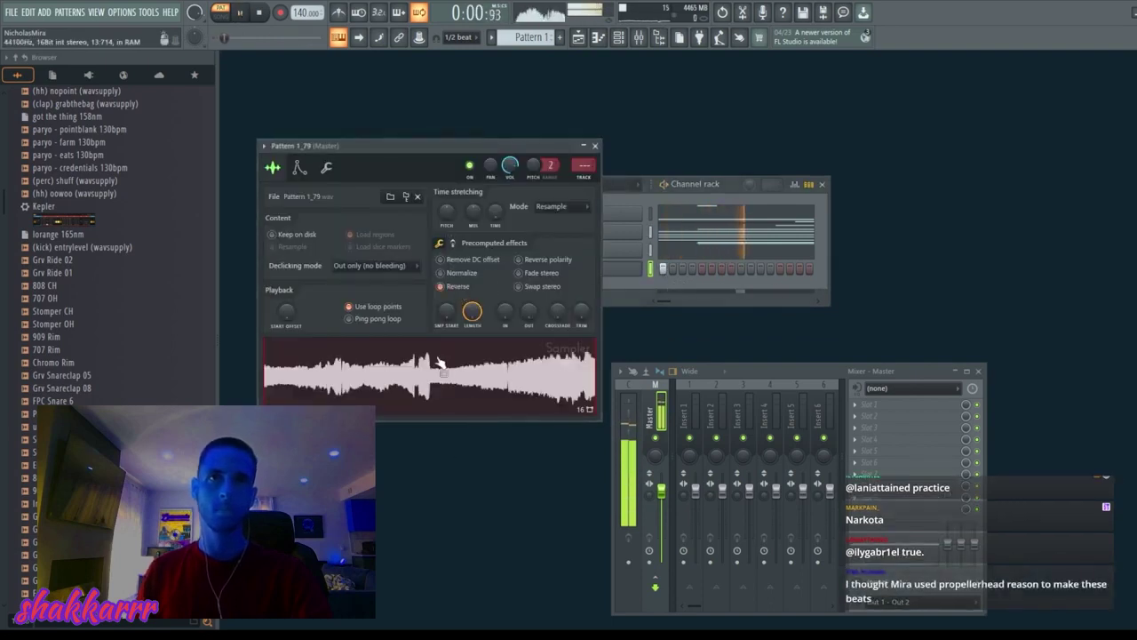
pyautogui.moveTo(471, 307); pyautogui.dragTo(478, 304)
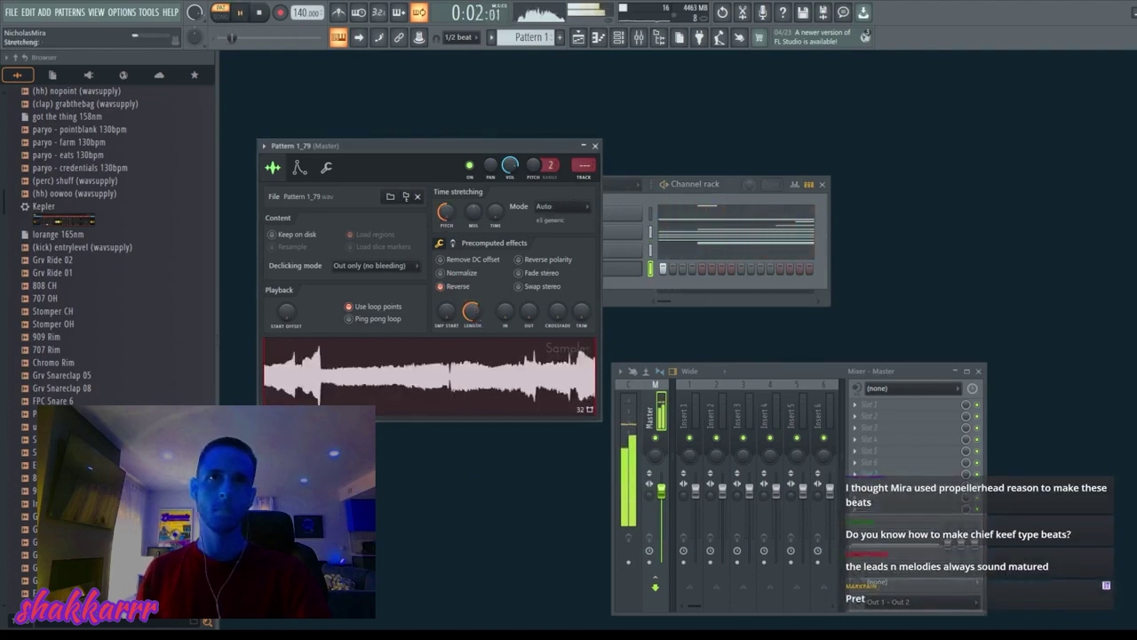
pyautogui.scroll(-2, 472, 311)
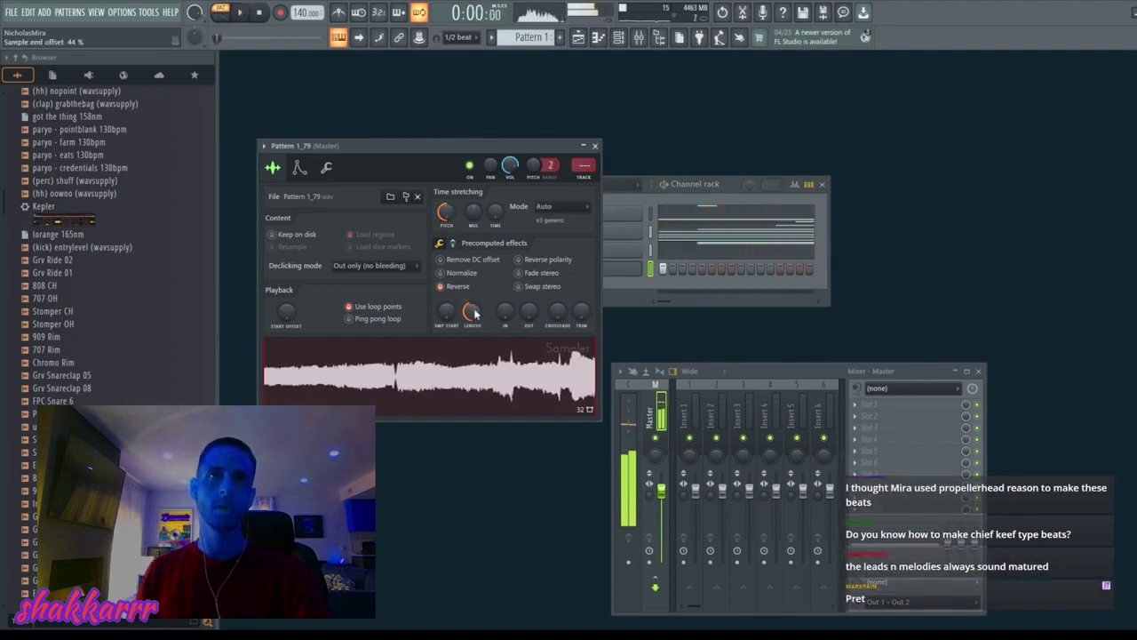
pyautogui.click(611, 264)
pyautogui.click(594, 145)
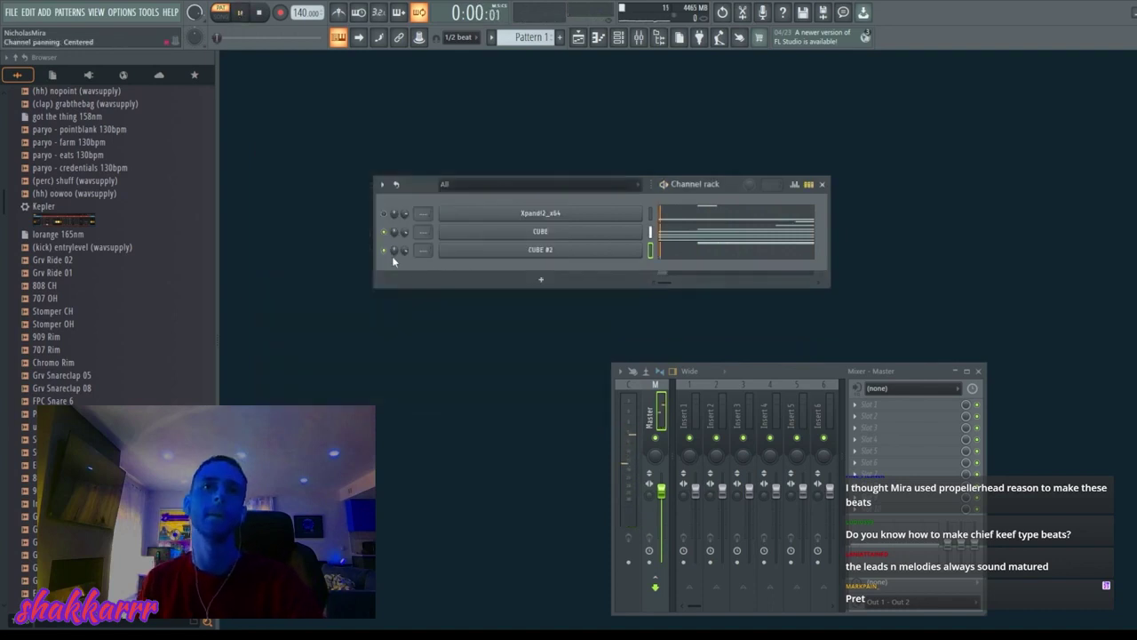
# Step: Audition neighbouring presets on the Xpand!2 melody channel and choose 33 Quaaak Express
pyautogui.click(480, 213)
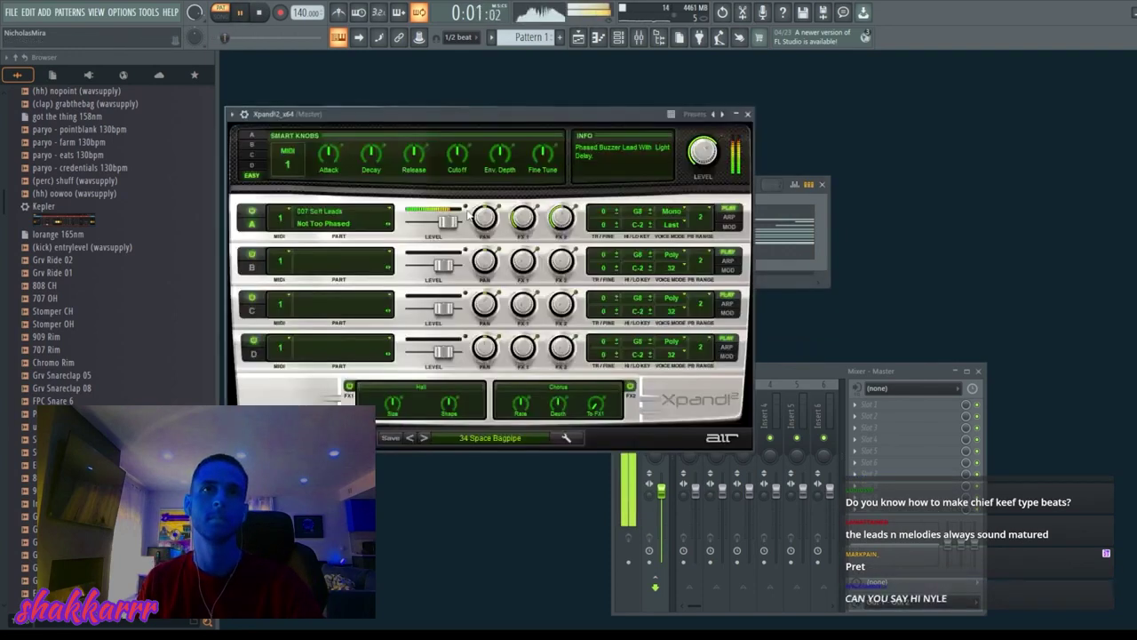
pyautogui.click(422, 437)
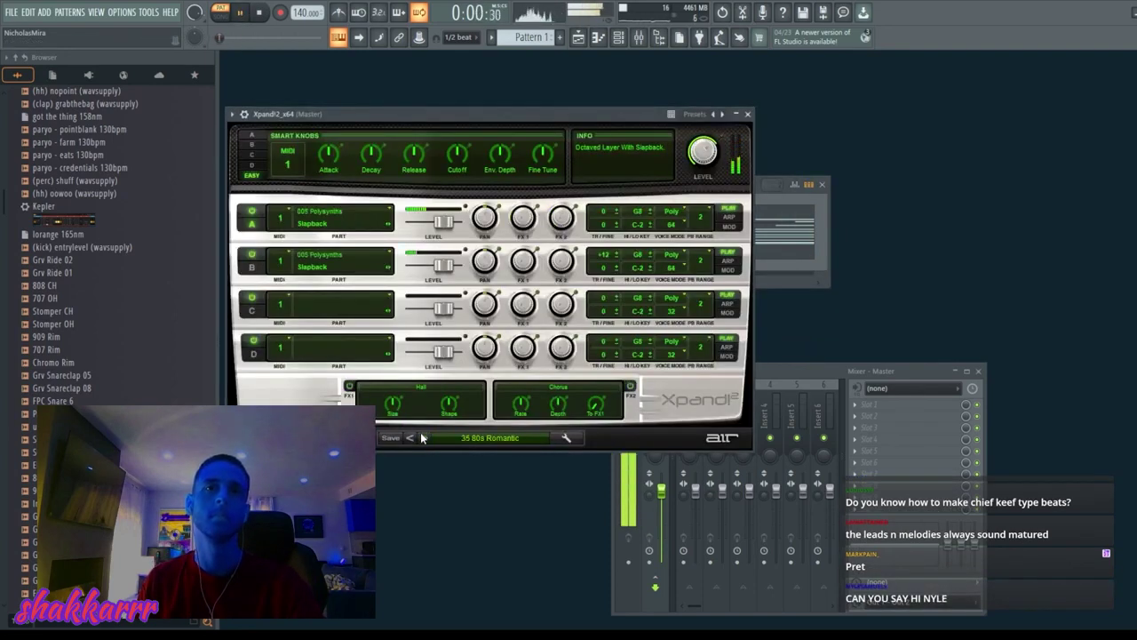
pyautogui.click(413, 438)
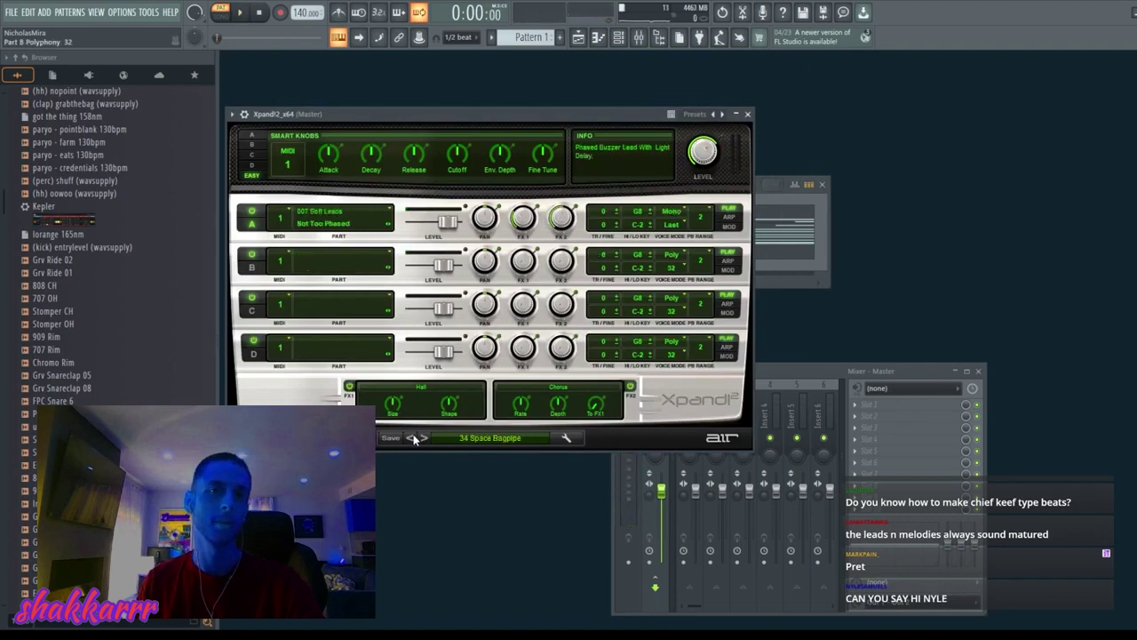
pyautogui.click(413, 438)
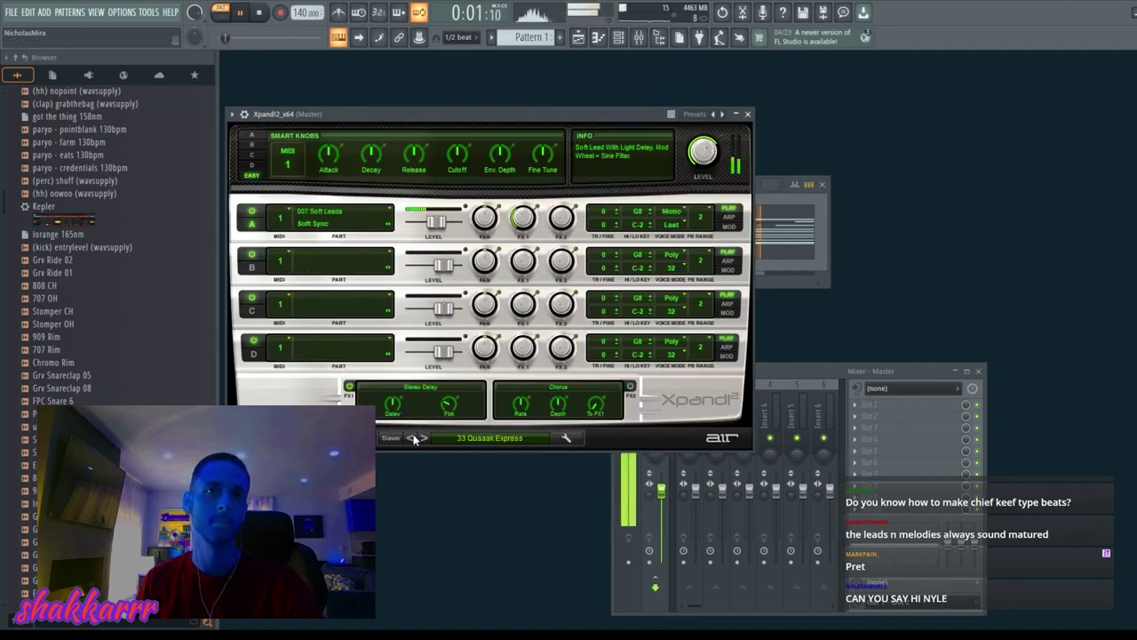
# Step: Transpose the entire eight-bar Xpand!2 melody down two octaves and close the instrument window
pyautogui.click(789, 200)
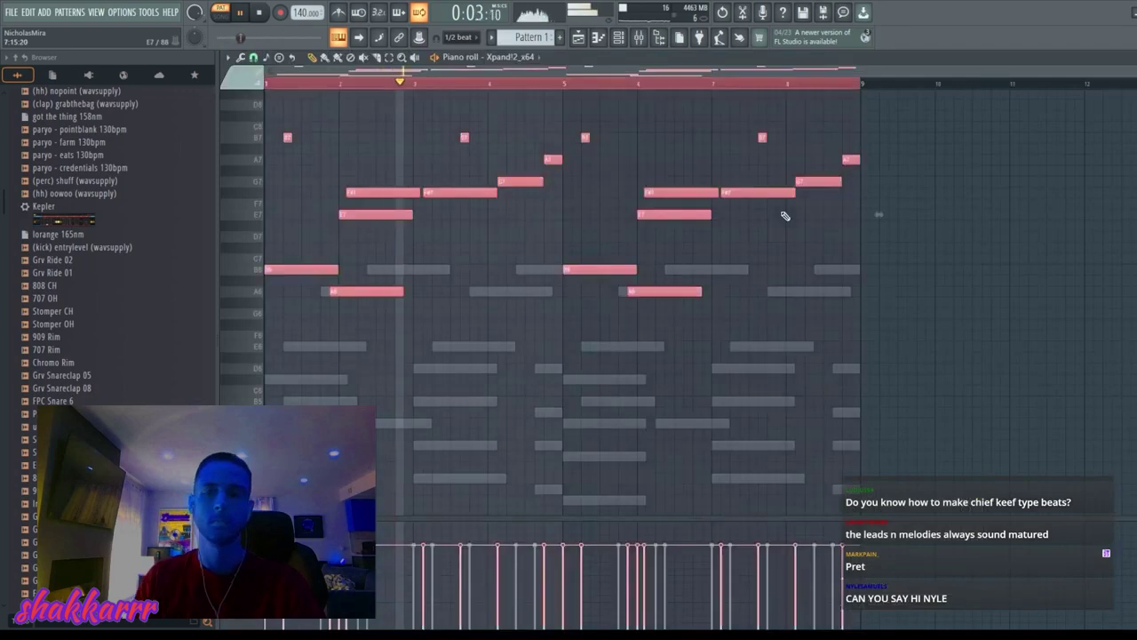
pyautogui.hotkey('ctrl', 'd')
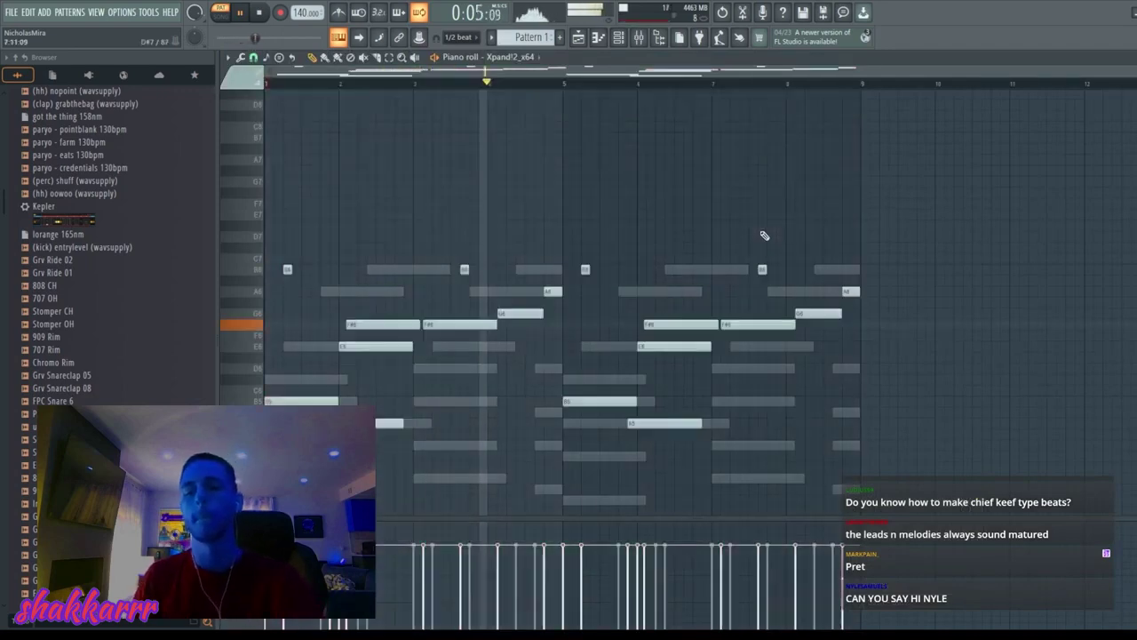
pyautogui.press('space')
pyautogui.hotkey('ctrl', 'Down')
pyautogui.scroll(-2, 853, 177)
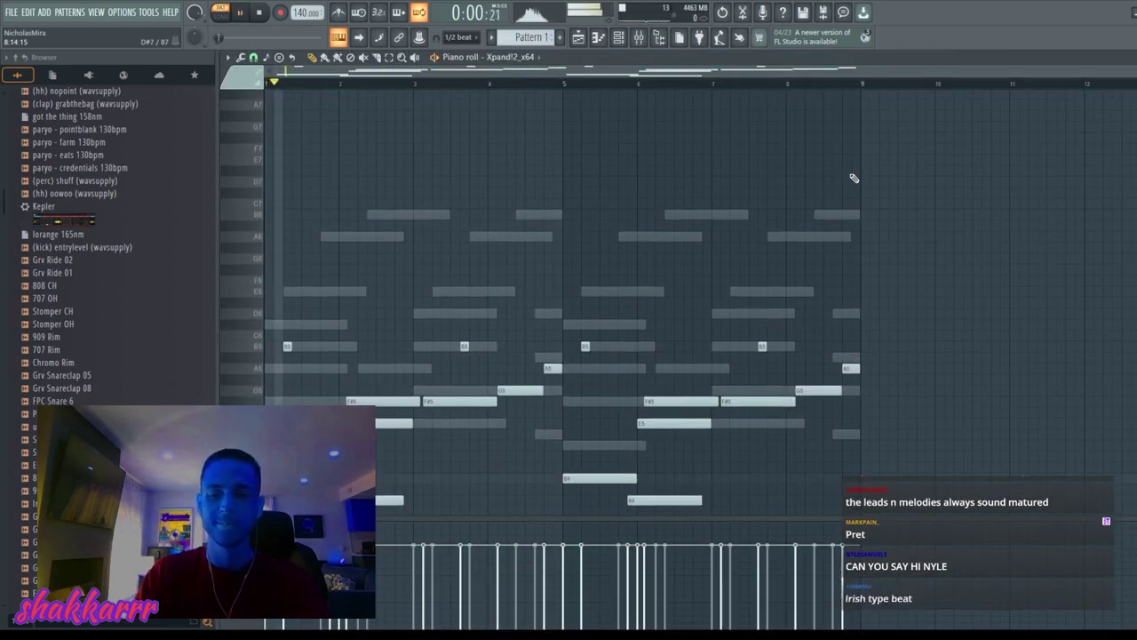
pyautogui.press('space')
pyautogui.press('F7')
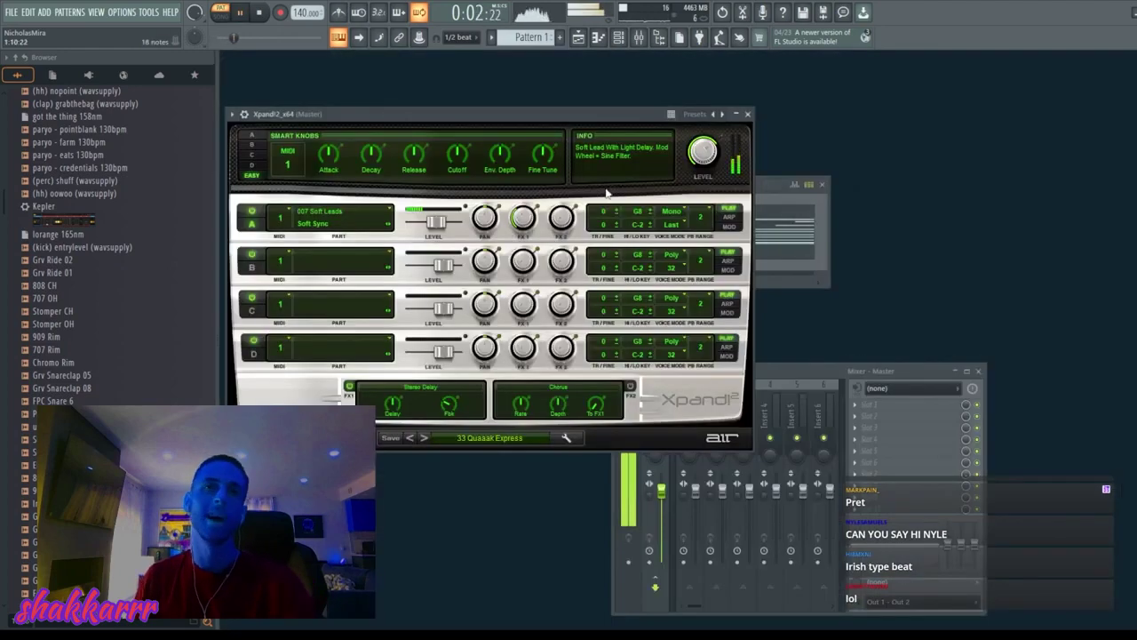
pyautogui.click(749, 114)
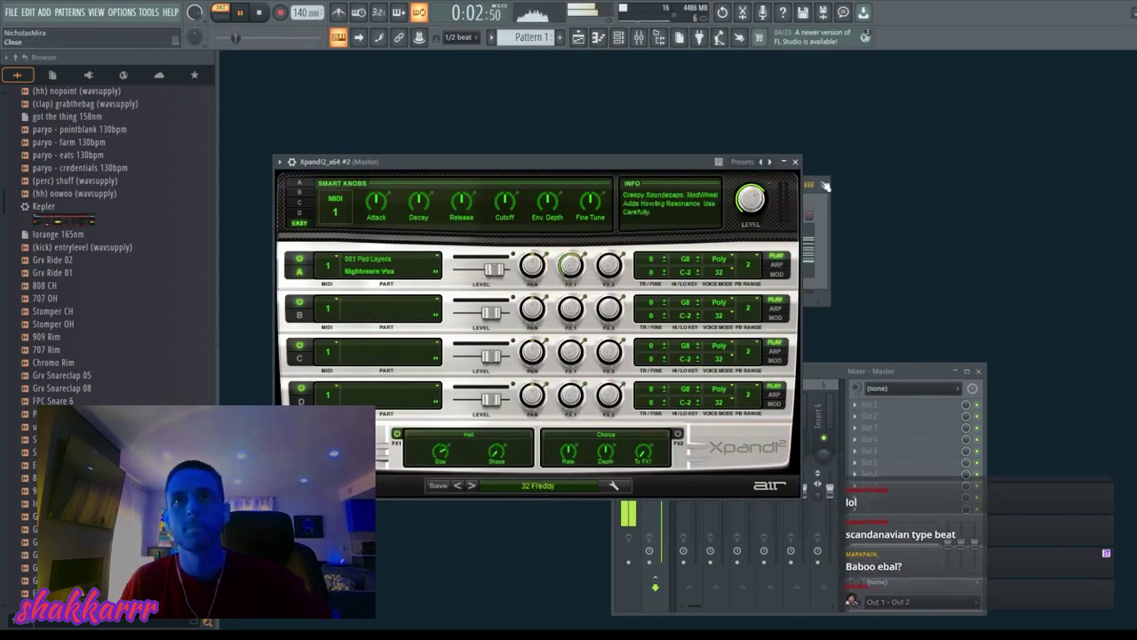
# Step: Add a second Xpand!2 channel, set its preset to 34 Glamour Tron and close its window
pyautogui.click(795, 161)
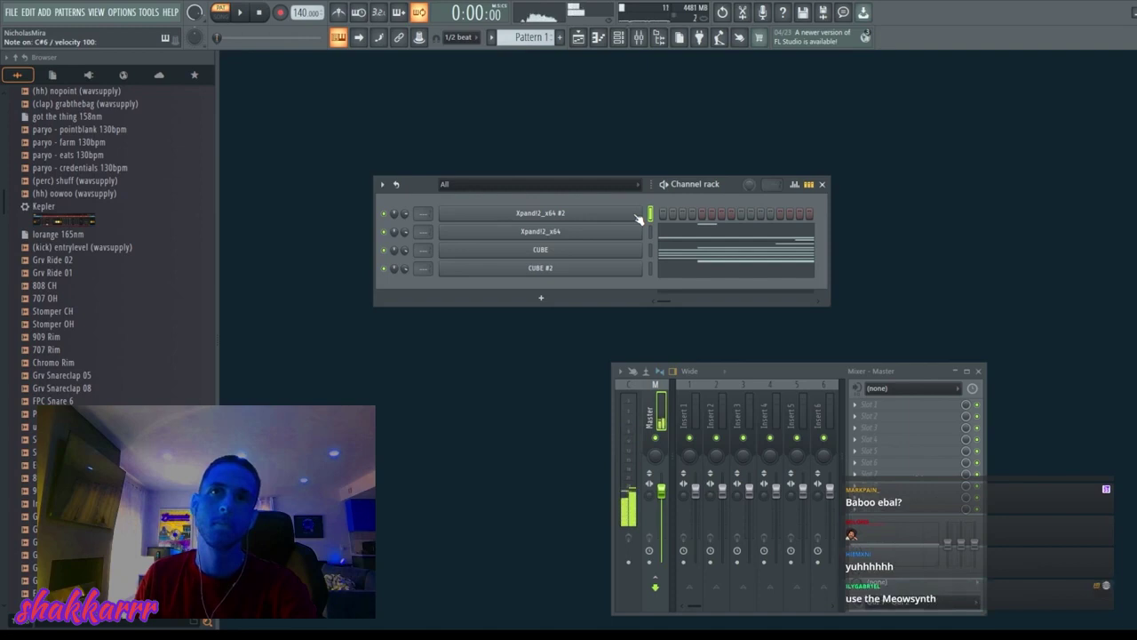
pyautogui.click(636, 216)
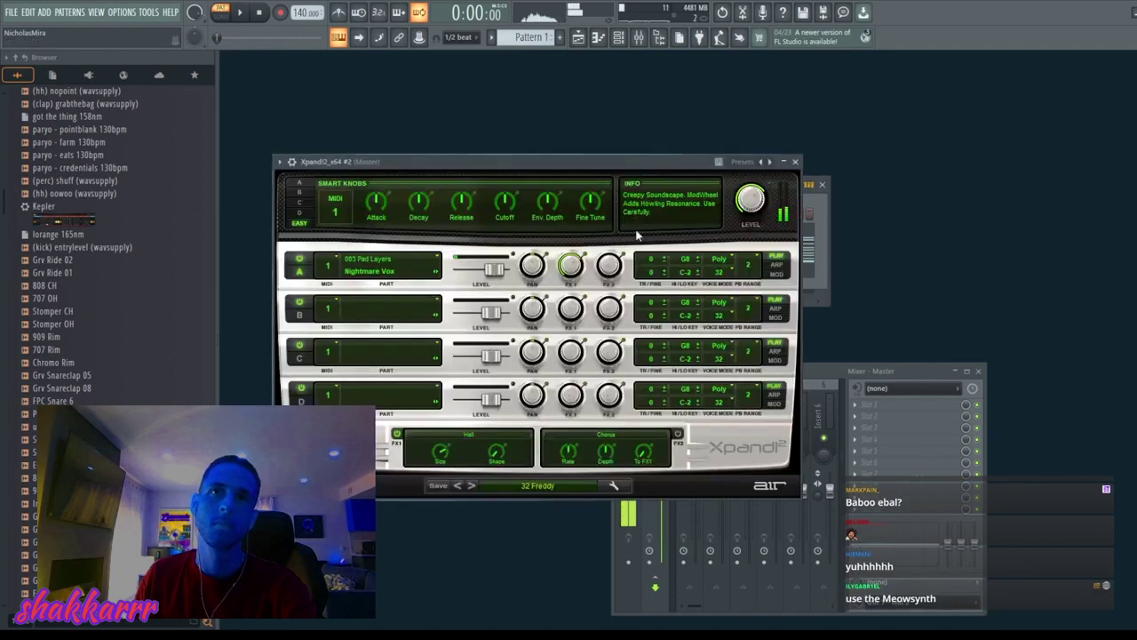
pyautogui.click(472, 486)
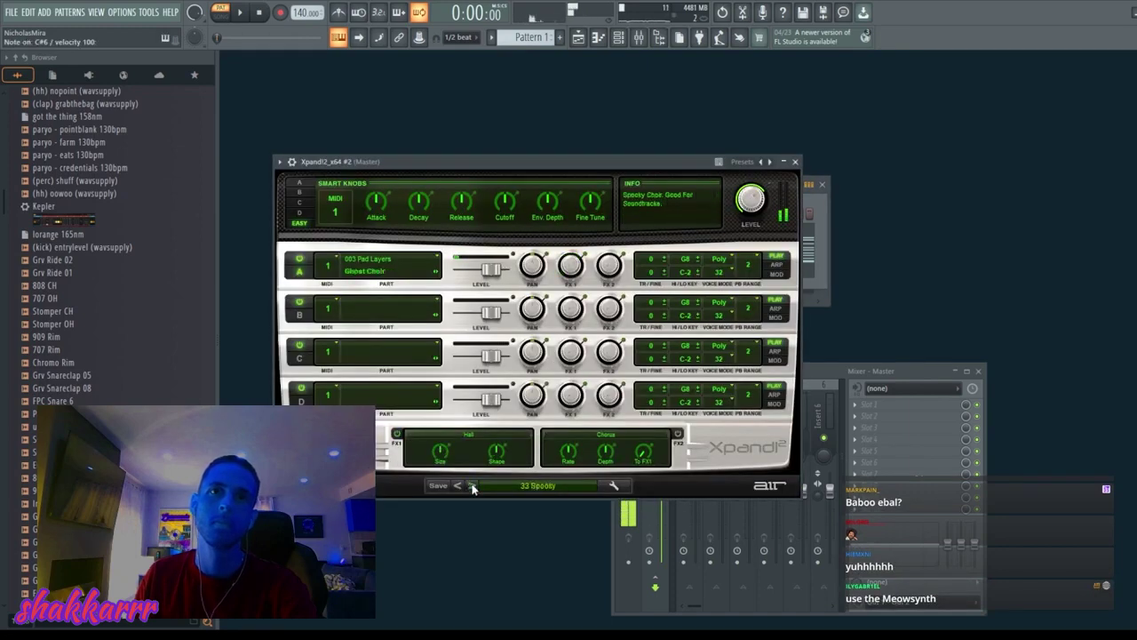
pyautogui.click(471, 486)
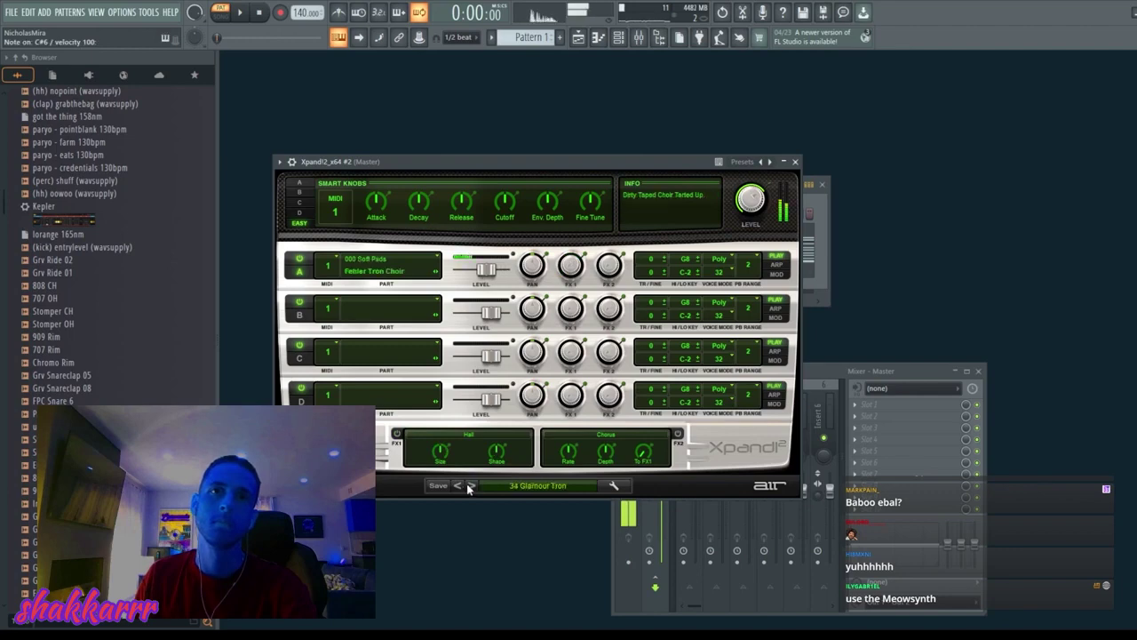
pyautogui.click(795, 162)
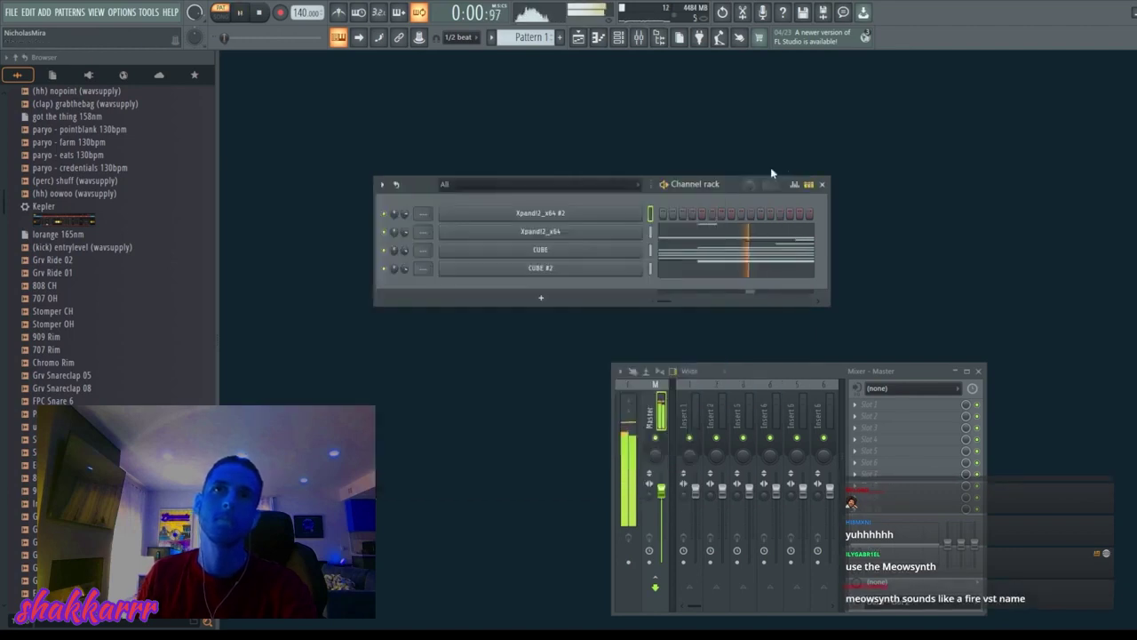
# Step: Copy the CUBE chord and melody notes into Xpand!2 #2 and set its channel volume to -3.4 dB
pyautogui.press('space')
pyautogui.press('space')
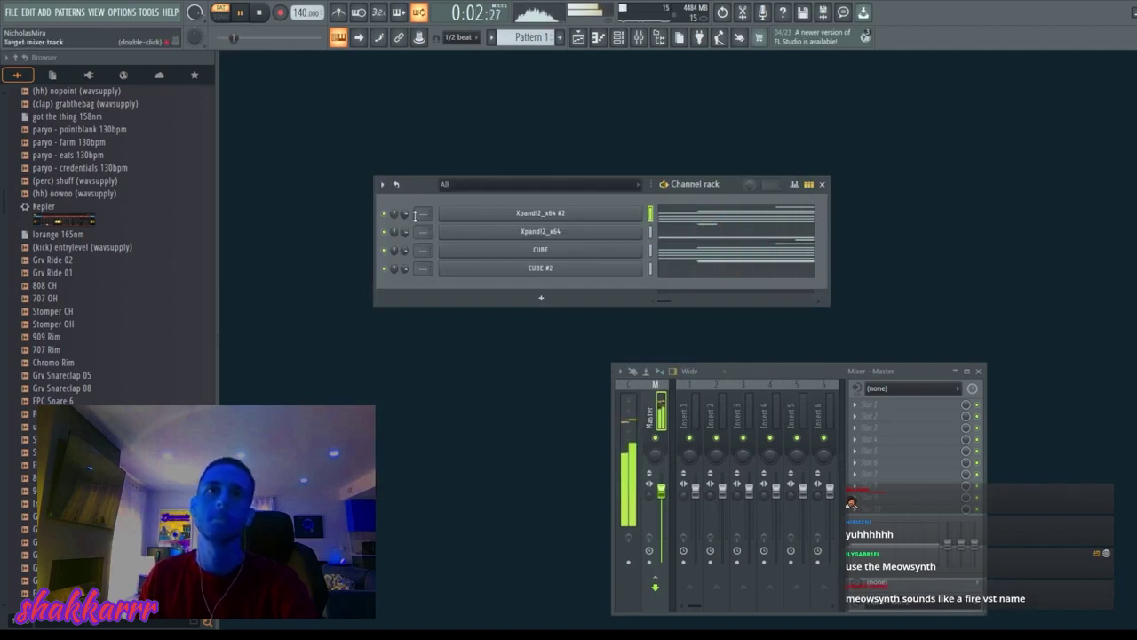
pyautogui.scroll(3, 241, 38)
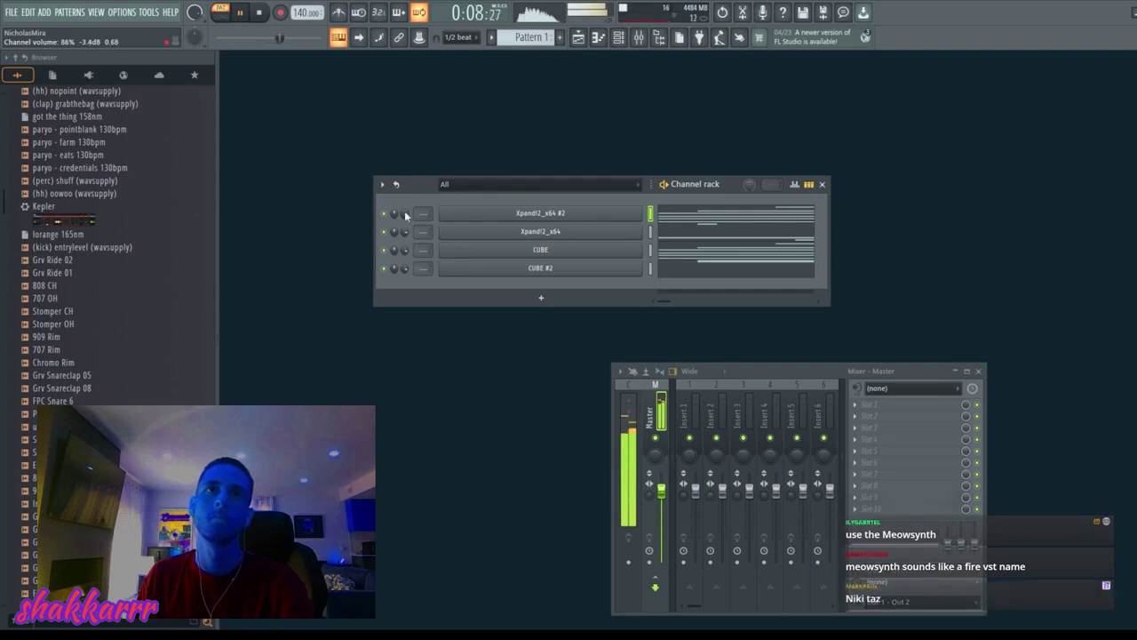
# Step: Change the Xpand!2 #2 preset to the brass sound +04 Producer Brass and close its window
pyautogui.click(590, 213)
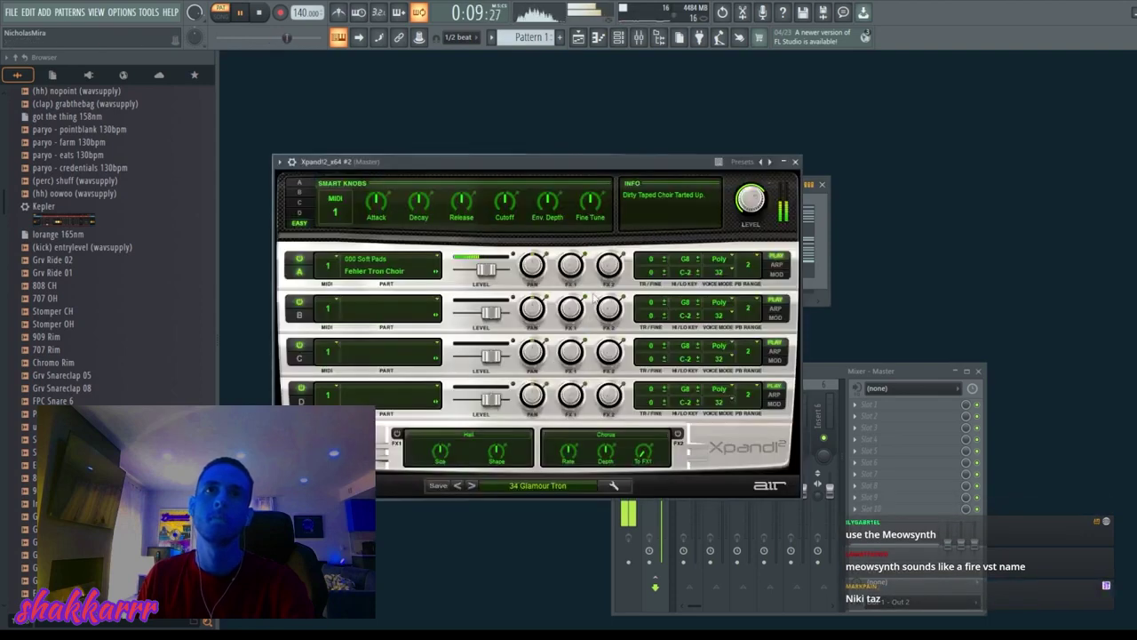
pyautogui.click(471, 485)
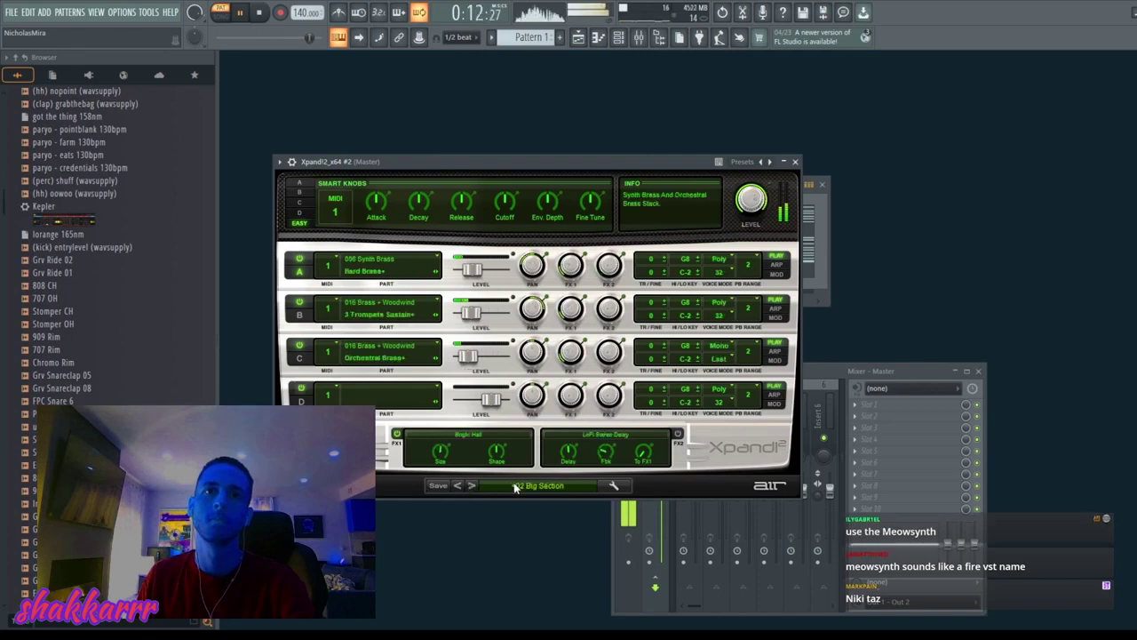
pyautogui.click(471, 486)
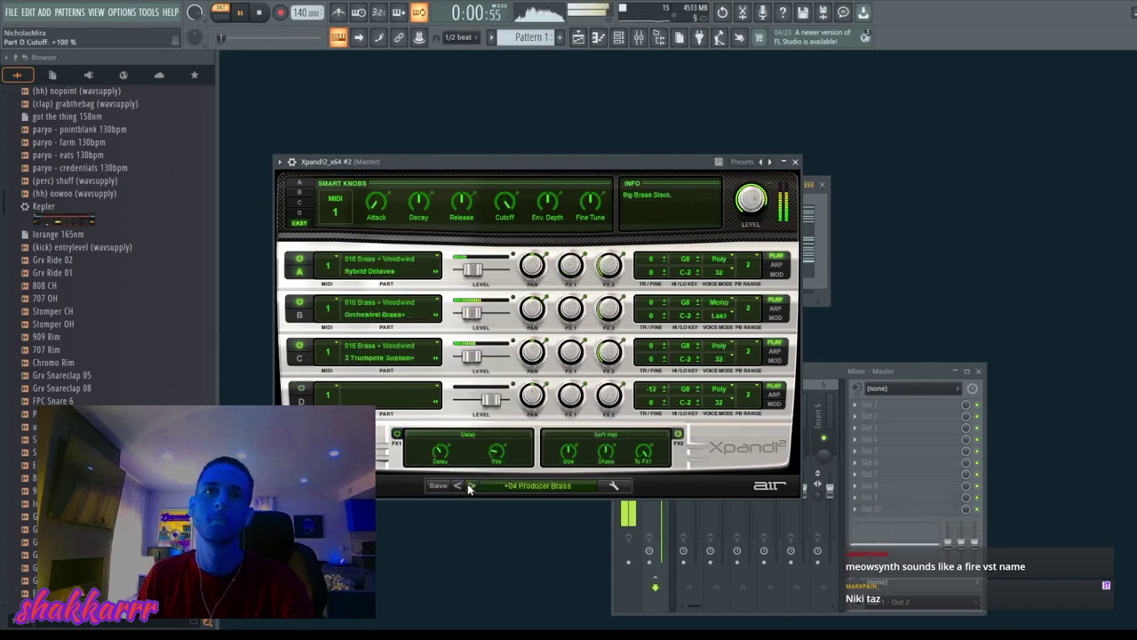
pyautogui.click(798, 162)
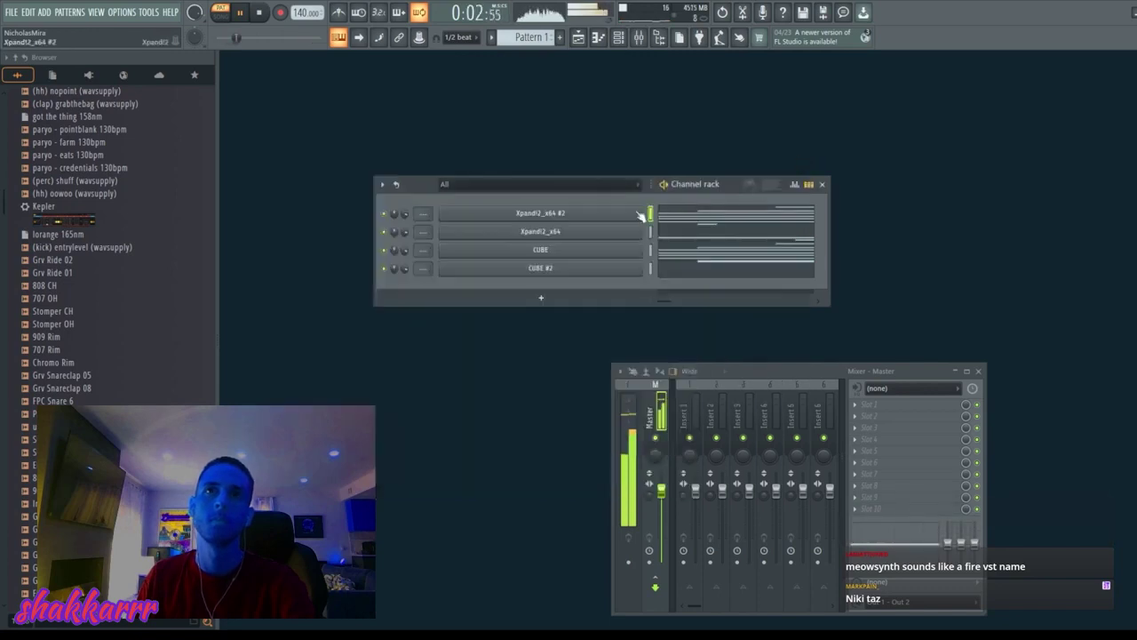
# Step: Select the A6 and B6 melody notes across all eight bars of Xpand!2 #2 and transpose them down one octave
pyautogui.click(657, 215)
pyautogui.moveTo(350, 251); pyautogui.dragTo(849, 146)
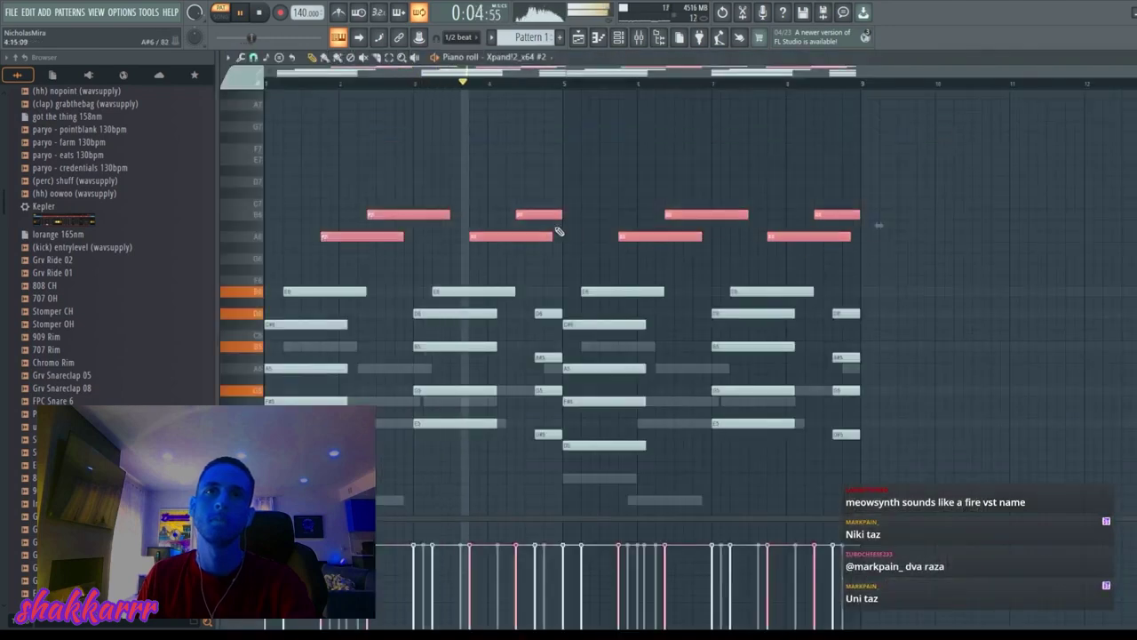
pyautogui.moveTo(411, 223); pyautogui.dragTo(888, 152)
pyautogui.moveTo(352, 248); pyautogui.dragTo(348, 252)
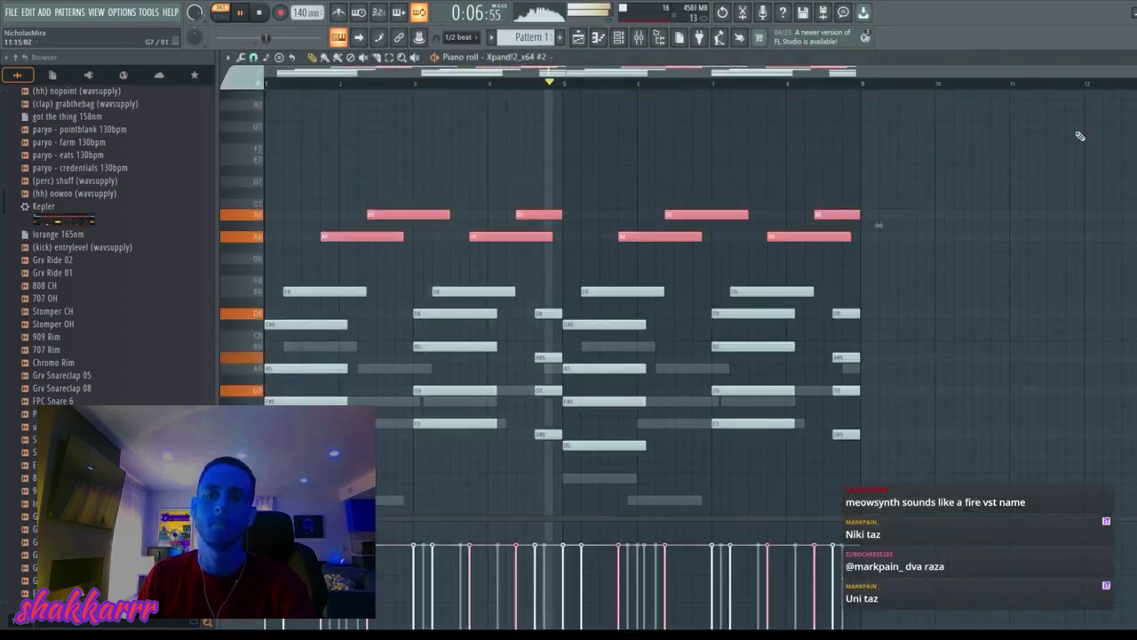
pyautogui.hotkey('ctrl', 'Down')
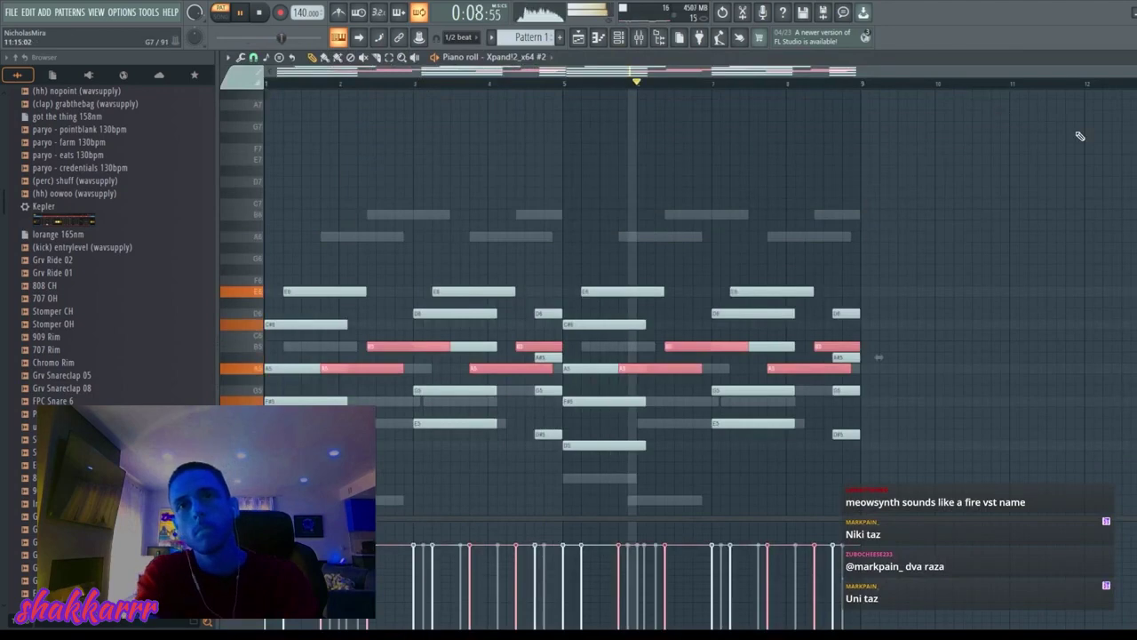
# Step: Delete the selected melody notes from Xpand!2 #2 and transpose all the remaining notes down one octave
pyautogui.press('Delete')
pyautogui.hotkey('ctrl', 'a')
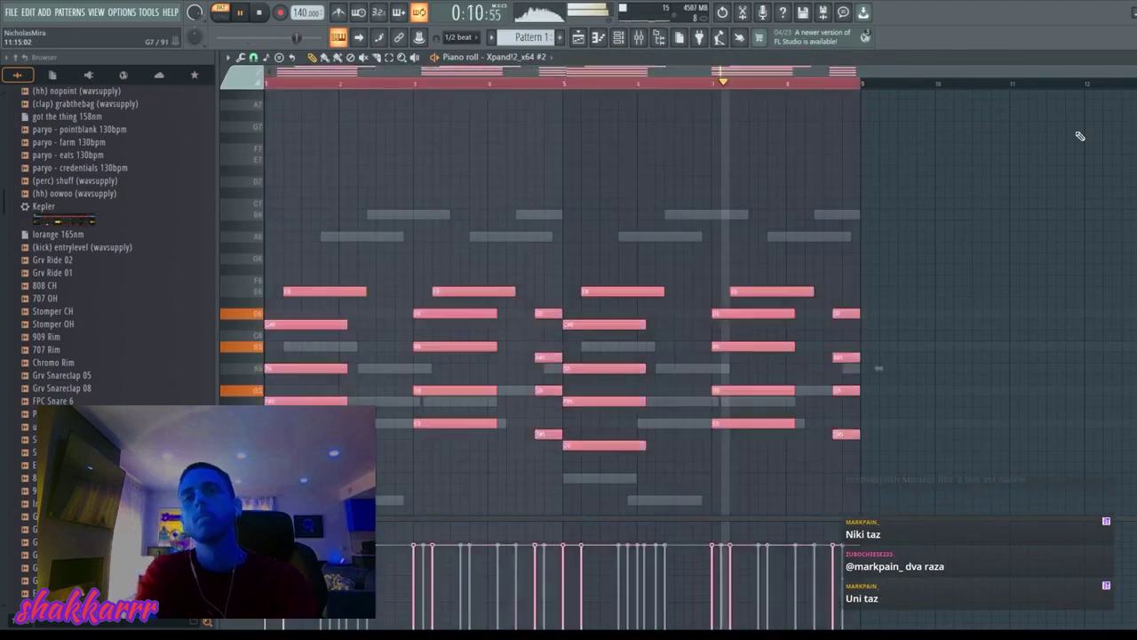
pyautogui.hotkey('ctrl', 'Down')
pyautogui.hotkey('ctrl', 'd')
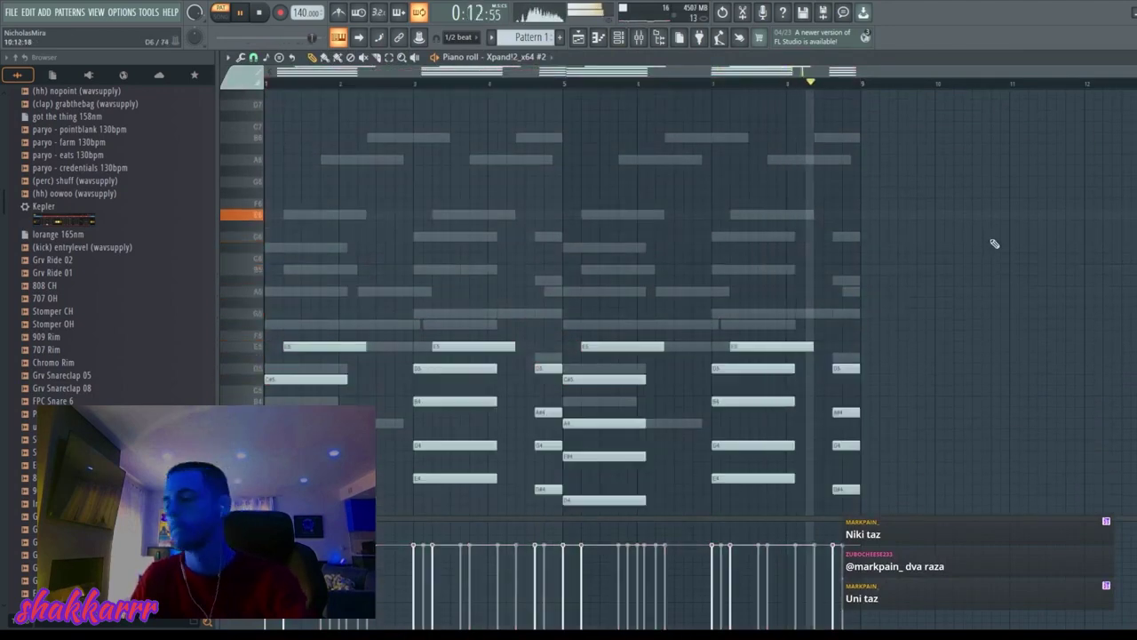
pyautogui.press('F7')
pyautogui.press('F7')
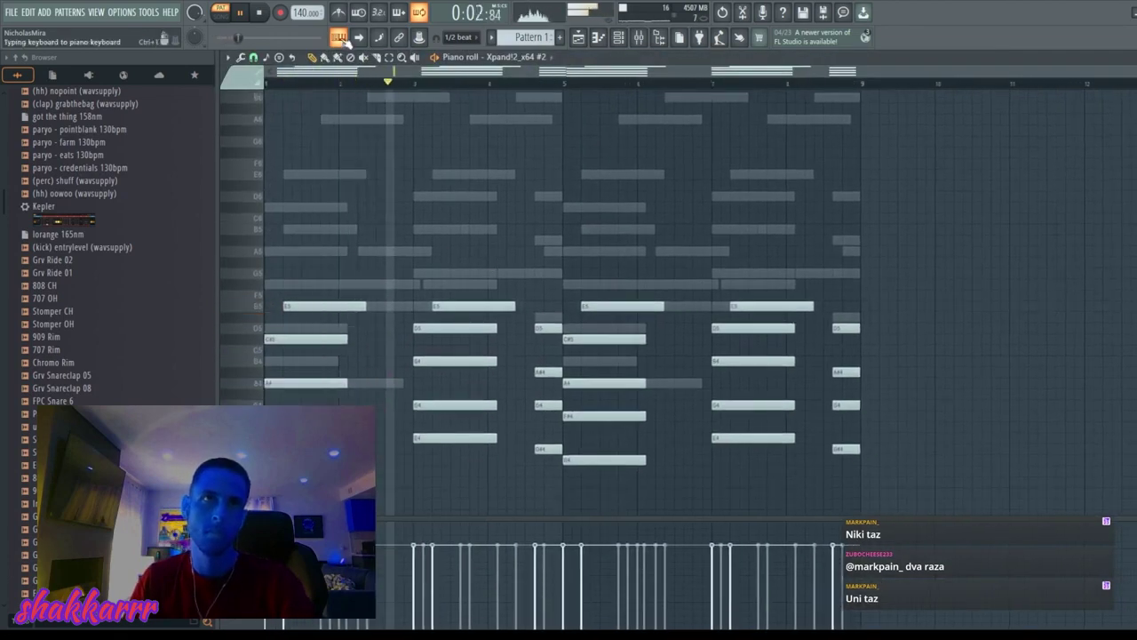
# Step: Slice off the tails of the long Xpand!2 #2 notes so they end at the starts of bars 2, 4, 6 and 8
pyautogui.press('c')
pyautogui.moveTo(488, 286); pyautogui.dragTo(494, 471)
pyautogui.moveTo(341, 248); pyautogui.dragTo(341, 391)
pyautogui.moveTo(633, 256); pyautogui.dragTo(635, 497)
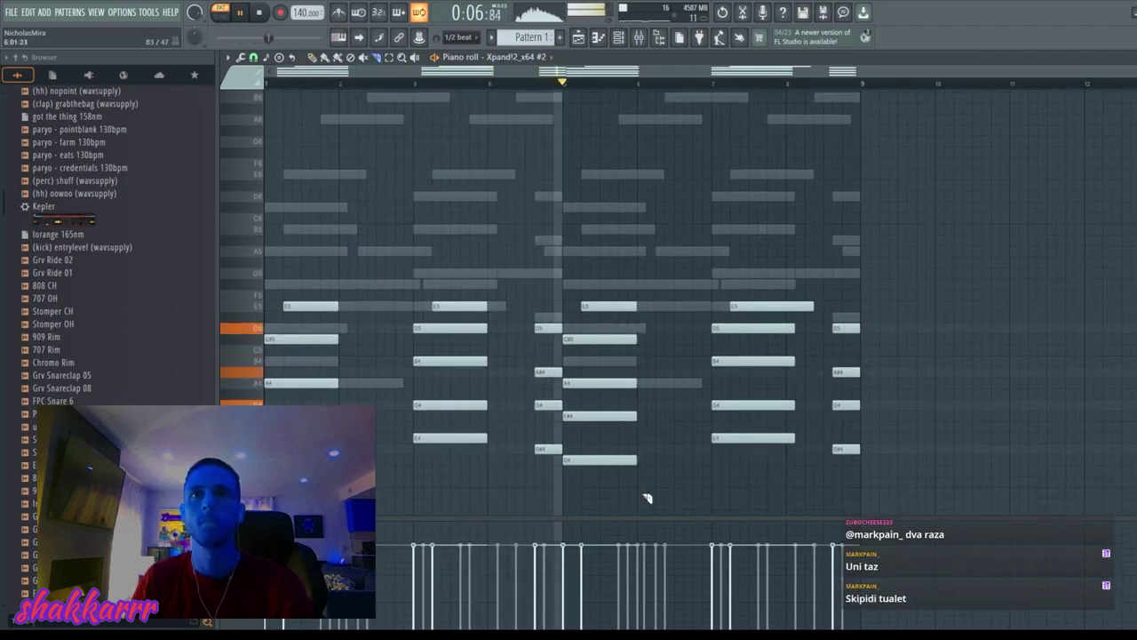
pyautogui.moveTo(786, 256); pyautogui.dragTo(797, 478)
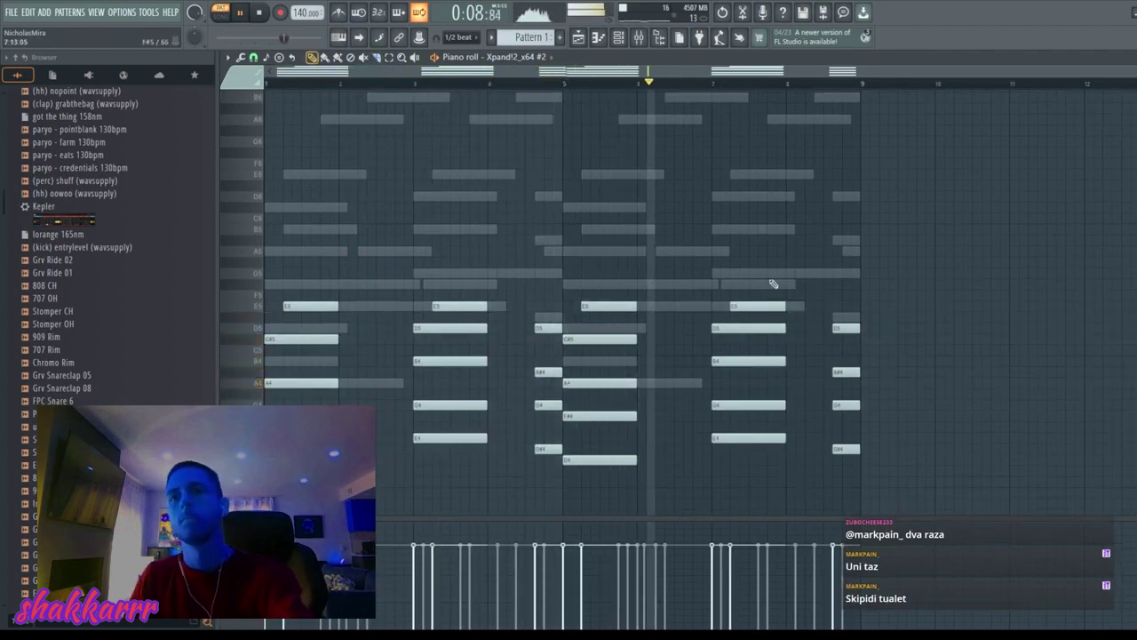
# Step: Transpose all Xpand!2 #2 notes up one octave and set its channel volume to -7.1 dB
pyautogui.press('F7')
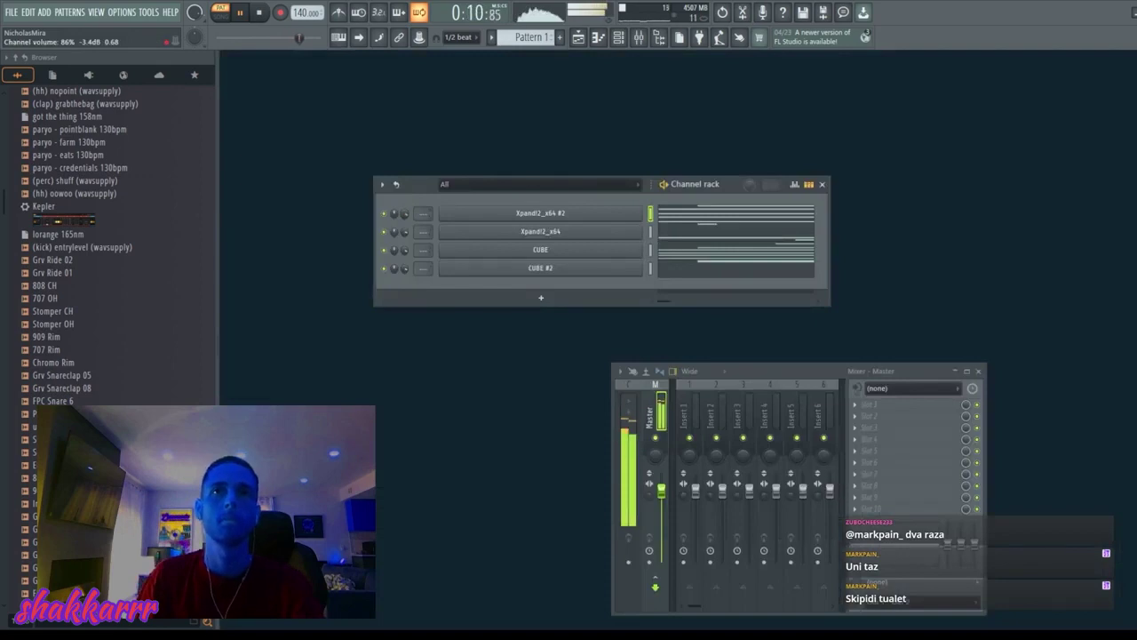
pyautogui.click(685, 218)
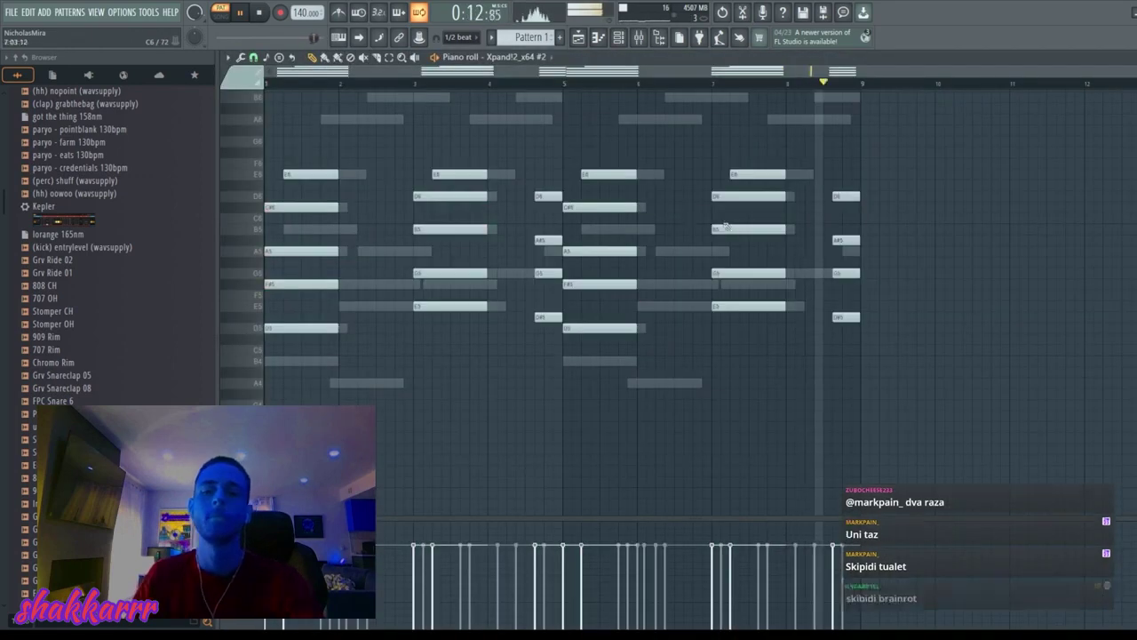
pyautogui.press('F7')
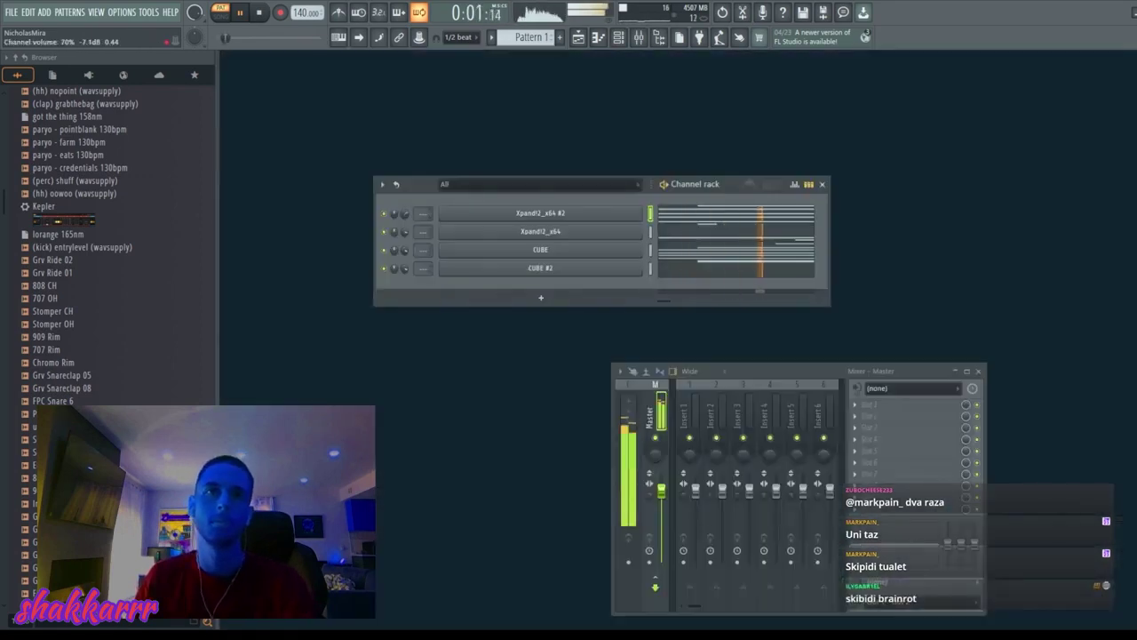
# Step: Change the Xpand!2 #2 preset to +07 Old Sax + Brass and close its window
pyautogui.click(540, 213)
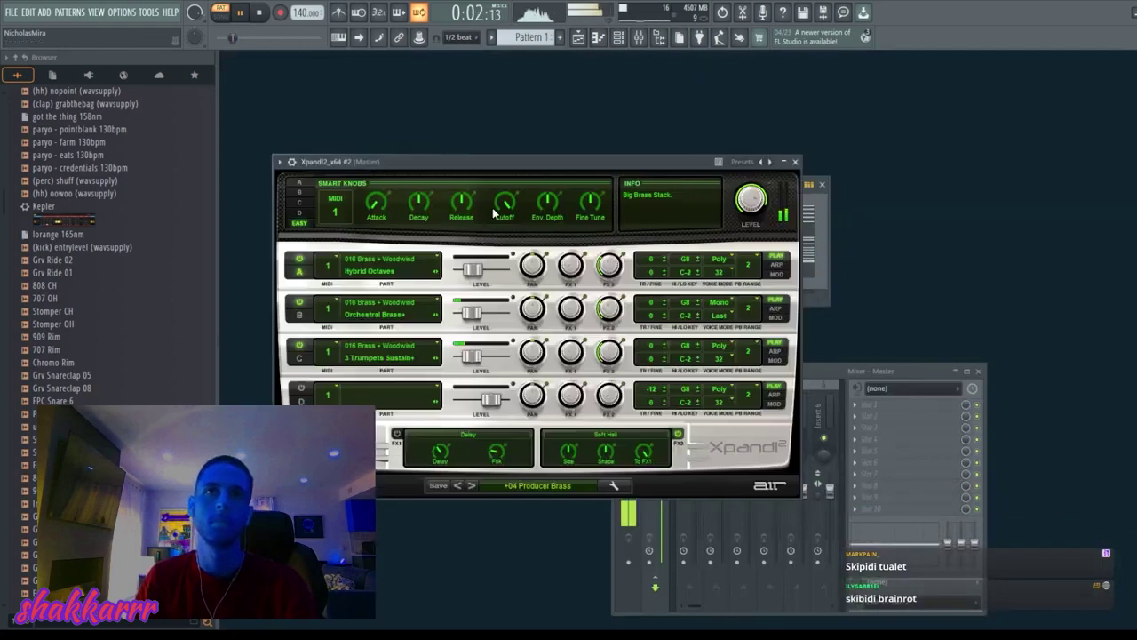
pyautogui.click(472, 485)
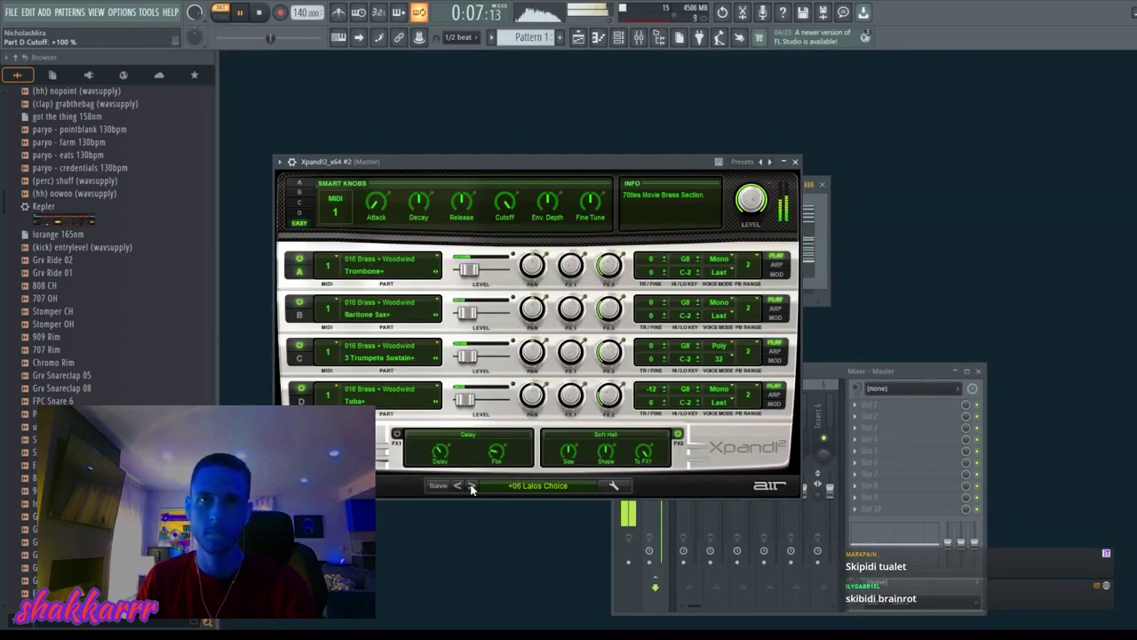
pyautogui.click(472, 485)
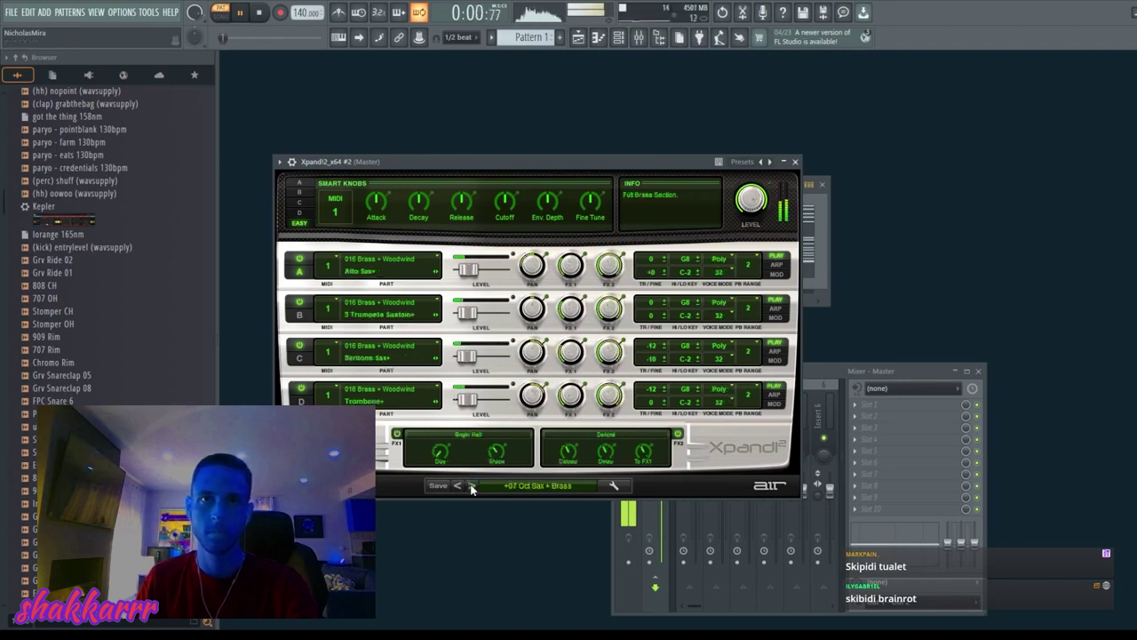
pyautogui.click(795, 161)
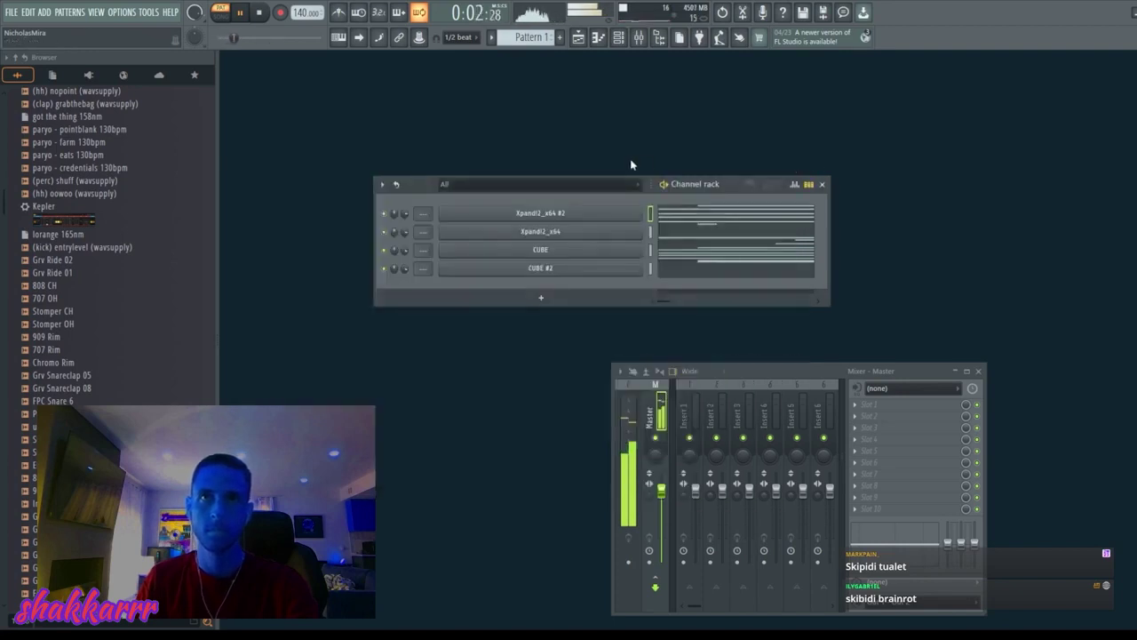
# Step: Place Pattern 1 at the start of playlist Track 1, stop playback and convert the pattern clip to audio
pyautogui.click(587, 40)
pyautogui.click(455, 113)
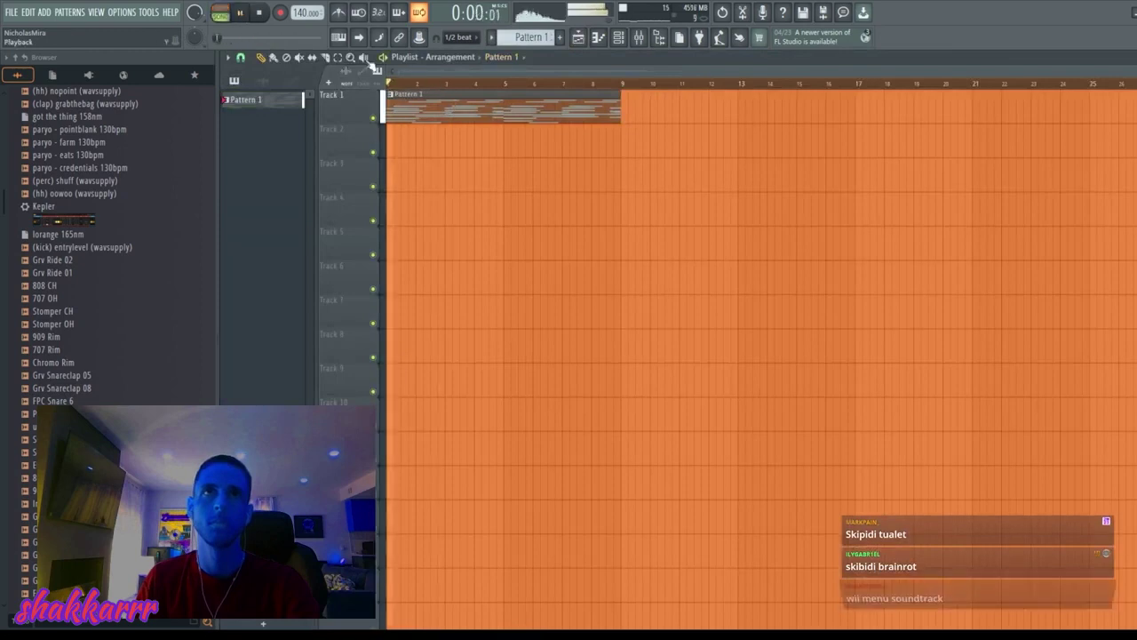
pyautogui.press('space')
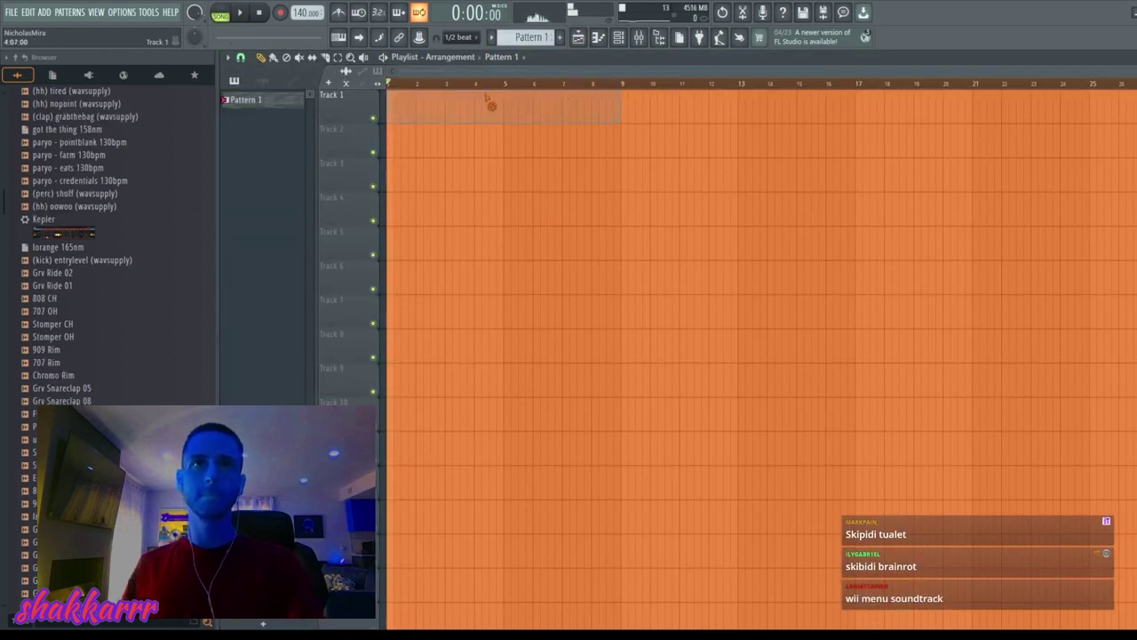
# Step: Set the Pattern 1 audio clip's time-stretching mode to Stretch and its pitch to +300 cents, and close its settings
pyautogui.doubleClick(452, 116)
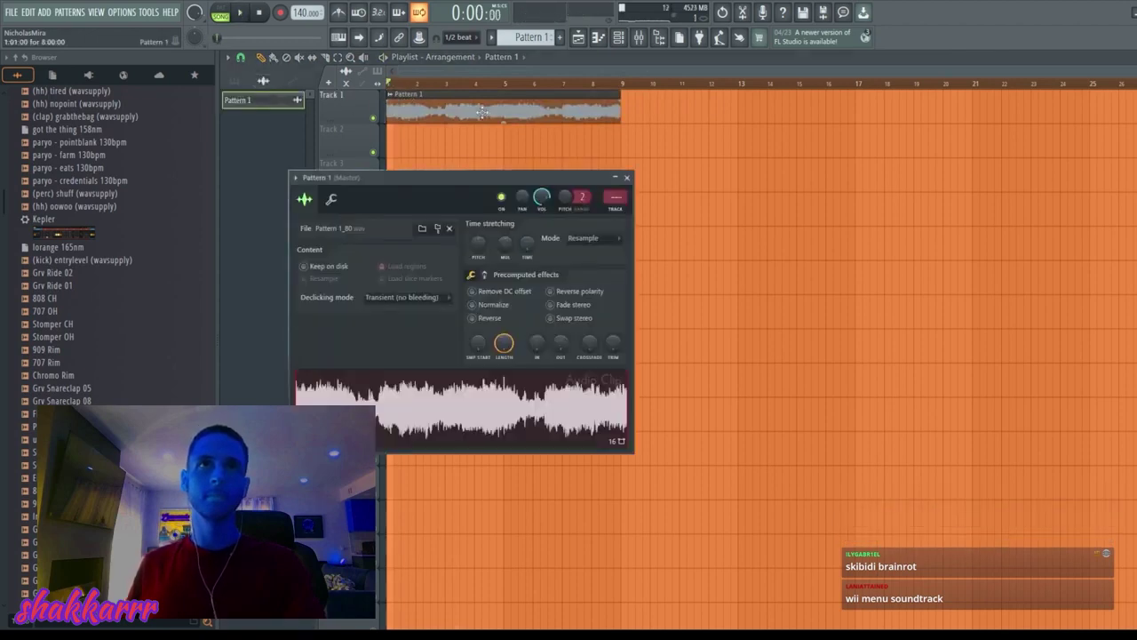
pyautogui.doubleClick(452, 118)
pyautogui.doubleClick(465, 115)
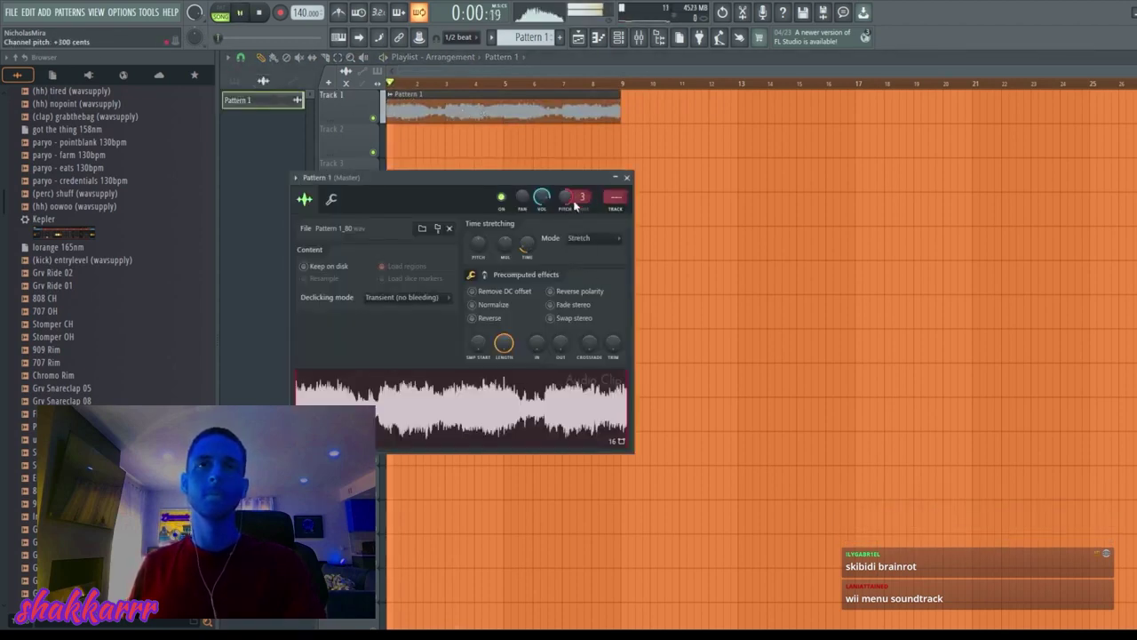
pyautogui.press('space')
pyautogui.press('Escape')
pyautogui.press('space')
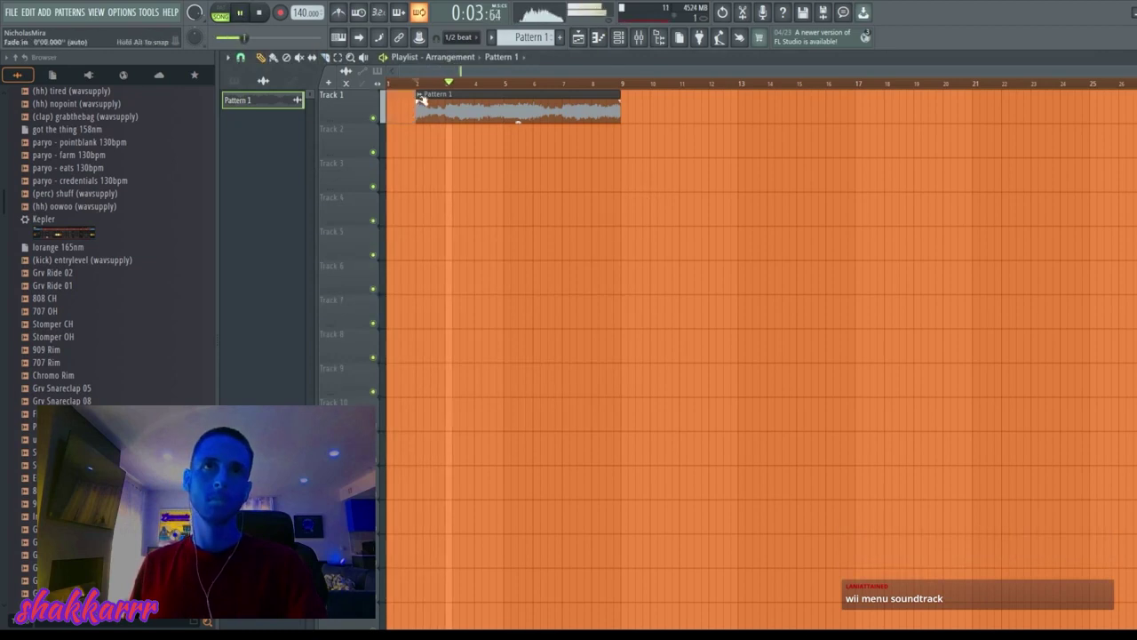
# Step: Slice the Track 1 audio clip, remove unwanted sections and close the gaps, leaving about two and a half bars
pyautogui.moveTo(505, 105); pyautogui.dragTo(425, 105)
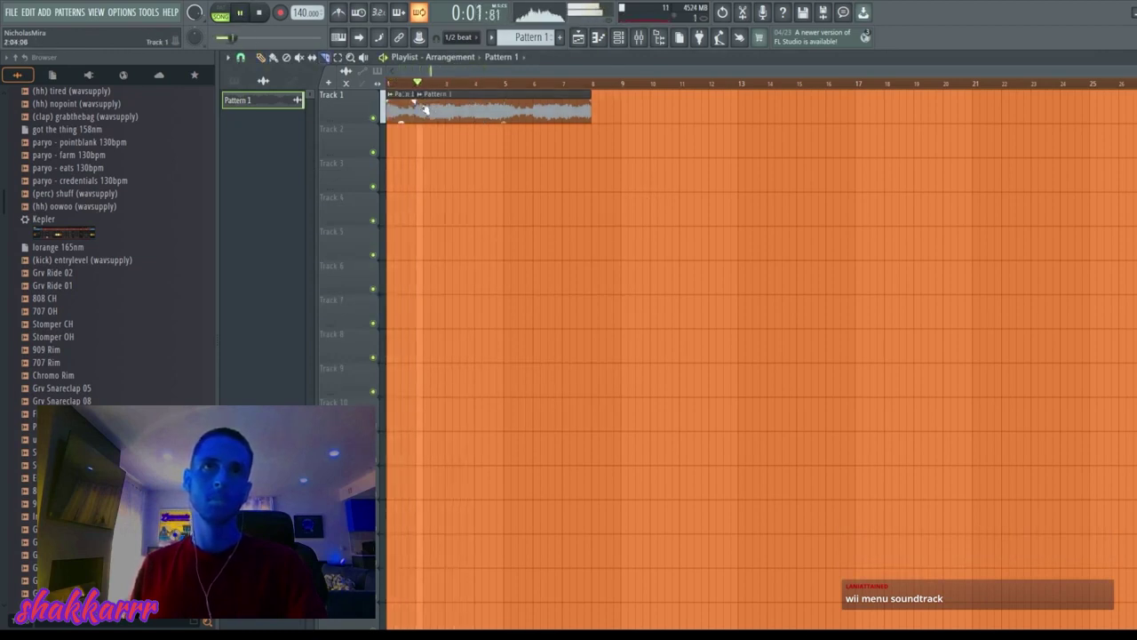
pyautogui.moveTo(458, 112); pyautogui.dragTo(422, 115)
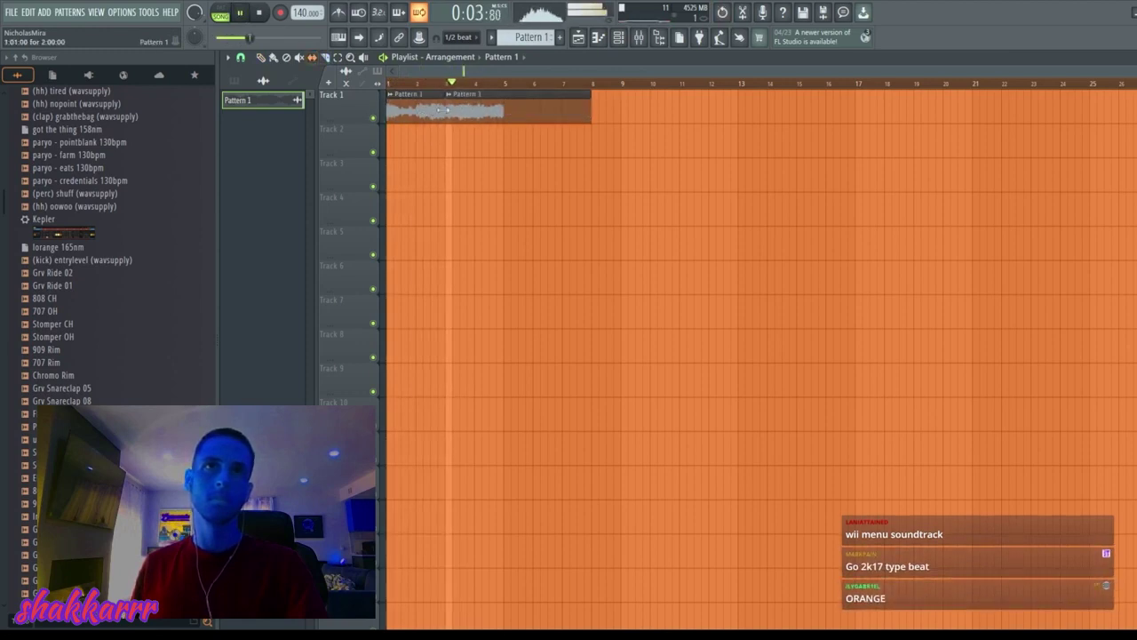
pyautogui.moveTo(499, 109); pyautogui.dragTo(485, 114)
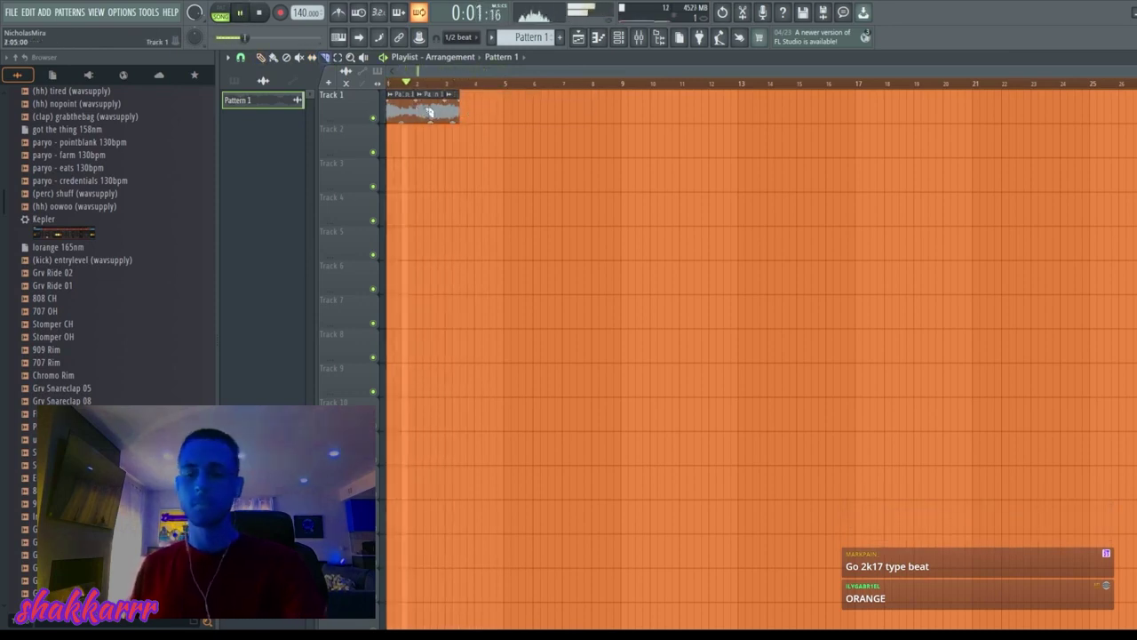
# Step: Rearrange the Track 1 slices into a two-bar loop of one full-bar and two half-bar slices, and duplicate it through bar 4
pyautogui.moveTo(429, 111); pyautogui.dragTo(560, 109)
pyautogui.press('space')
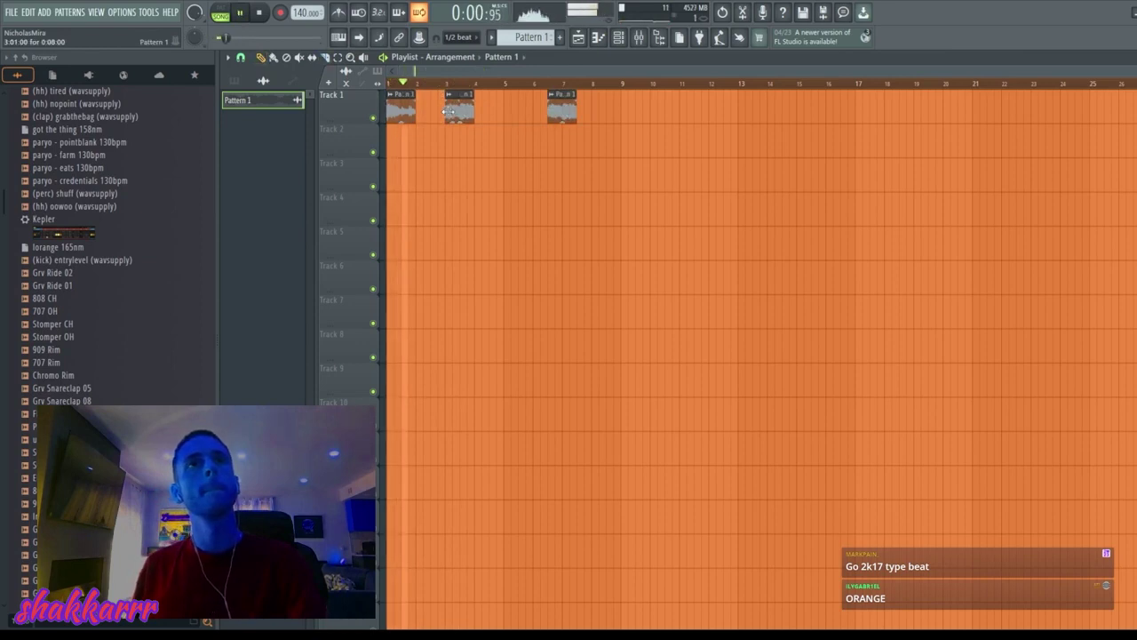
pyautogui.moveTo(448, 111); pyautogui.dragTo(427, 109)
pyautogui.press('space')
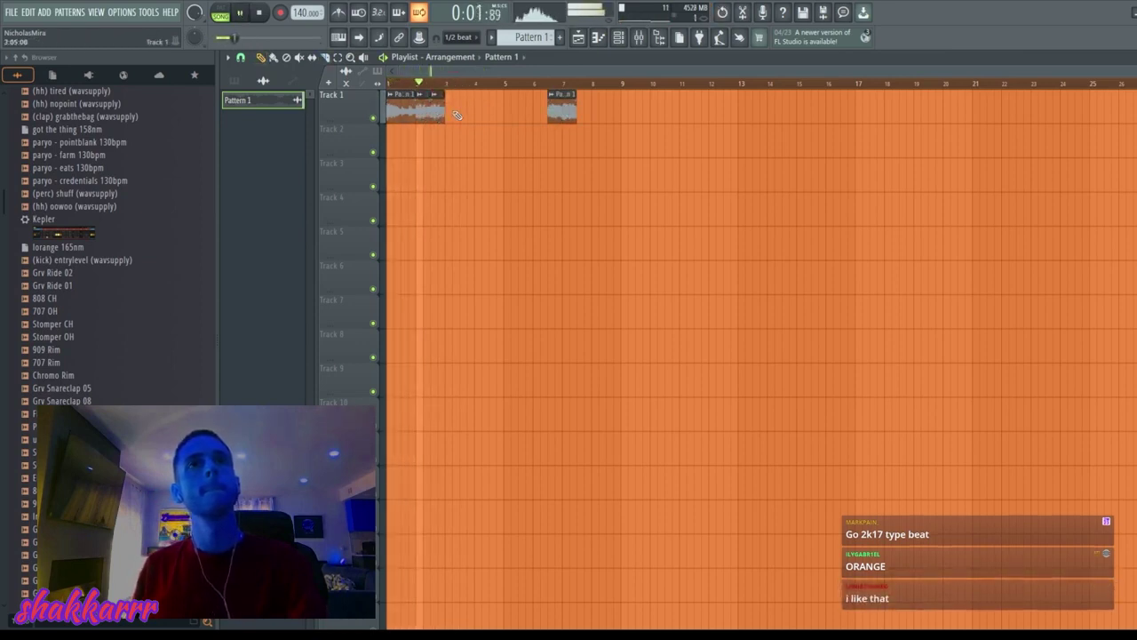
pyautogui.moveTo(569, 113); pyautogui.dragTo(437, 120)
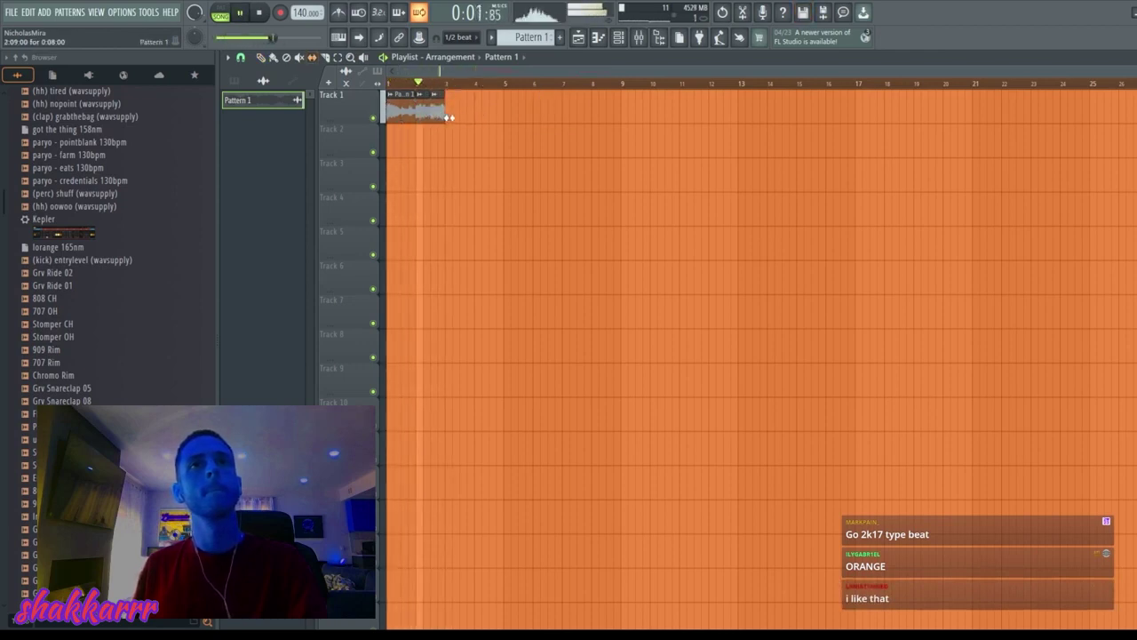
pyautogui.moveTo(264, 119); pyautogui.dragTo(313, 98)
pyautogui.press('space')
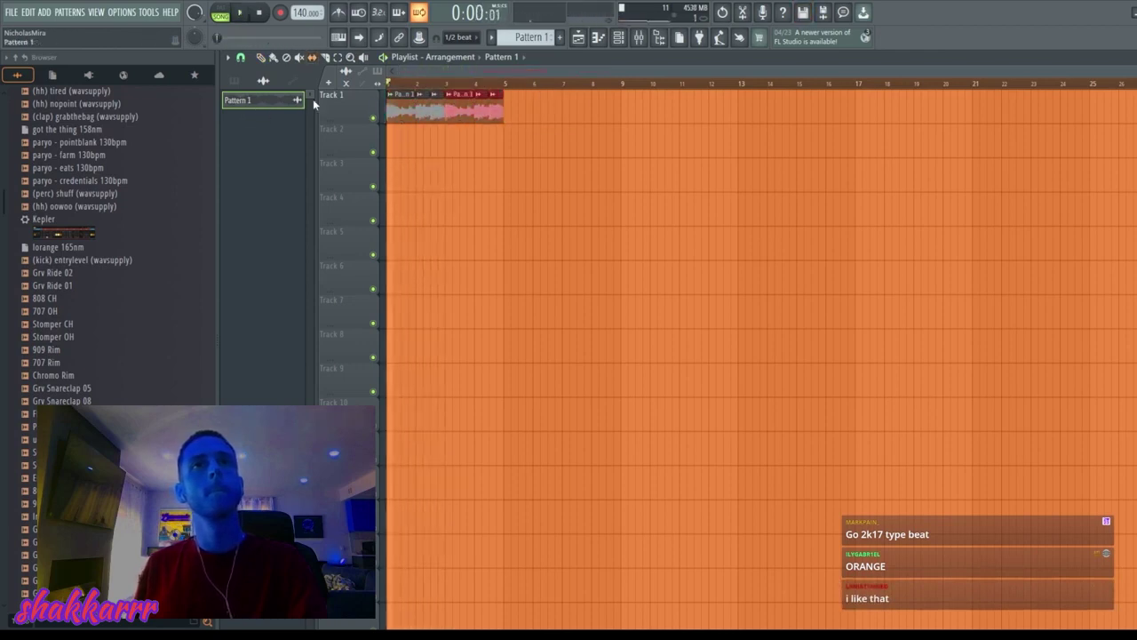
# Step: Create Pattern 2 and place it on Track 3 so that it covers bars 1 to 4
pyautogui.click(559, 37)
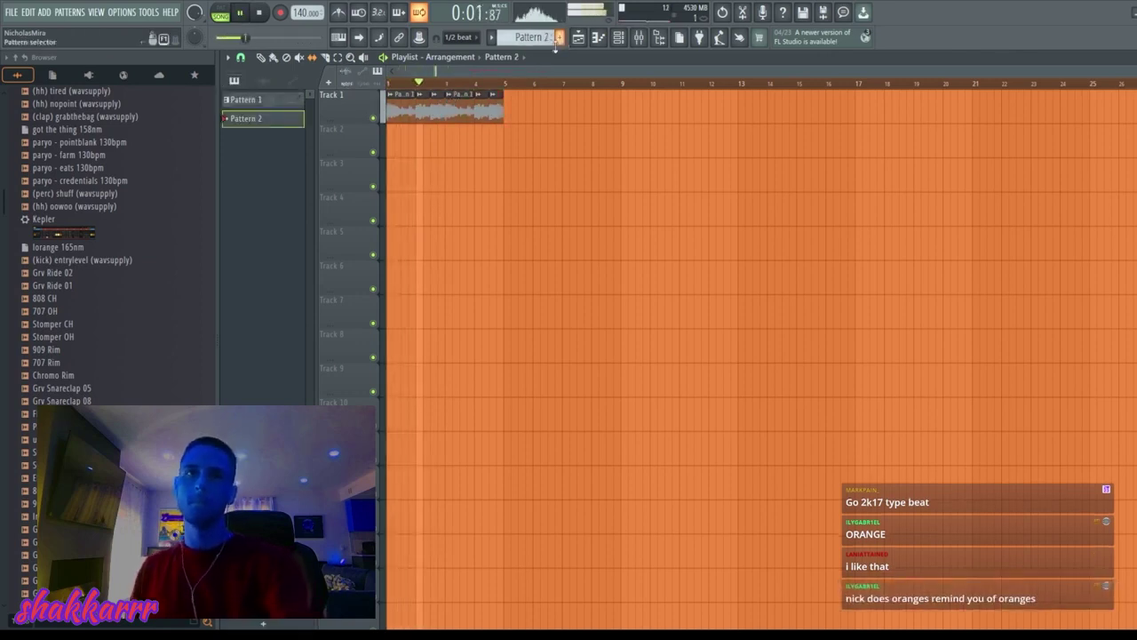
pyautogui.click(398, 174)
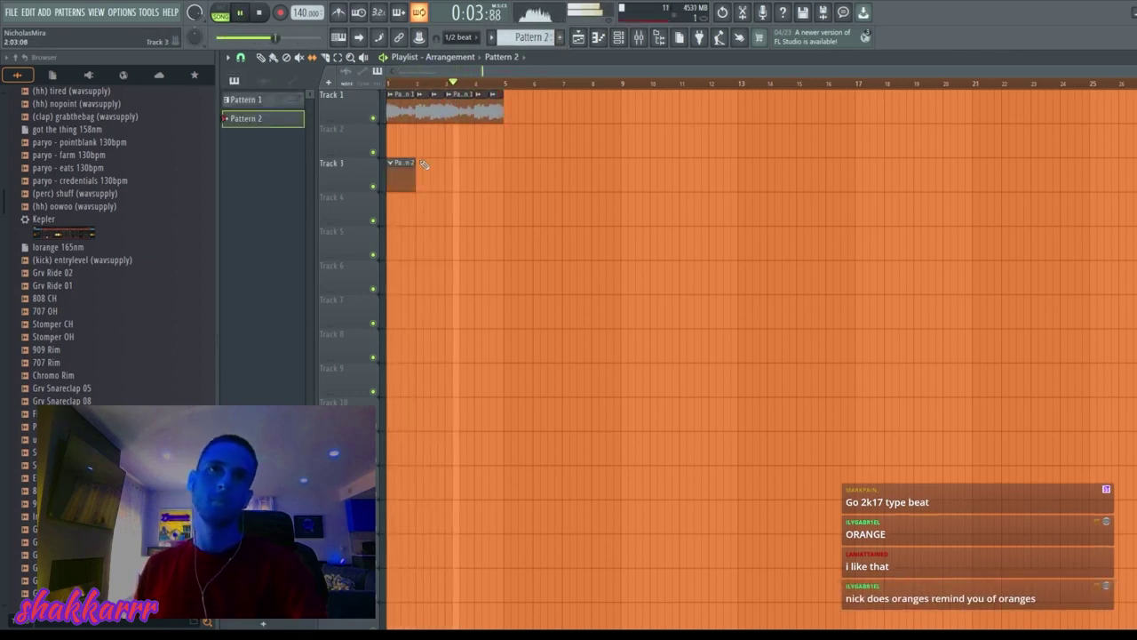
pyautogui.moveTo(424, 163); pyautogui.dragTo(503, 161)
# Step: Set the Pattern 1 audio clip's channel volume to -5.2 dB
pyautogui.scroll(3, 391, 86)
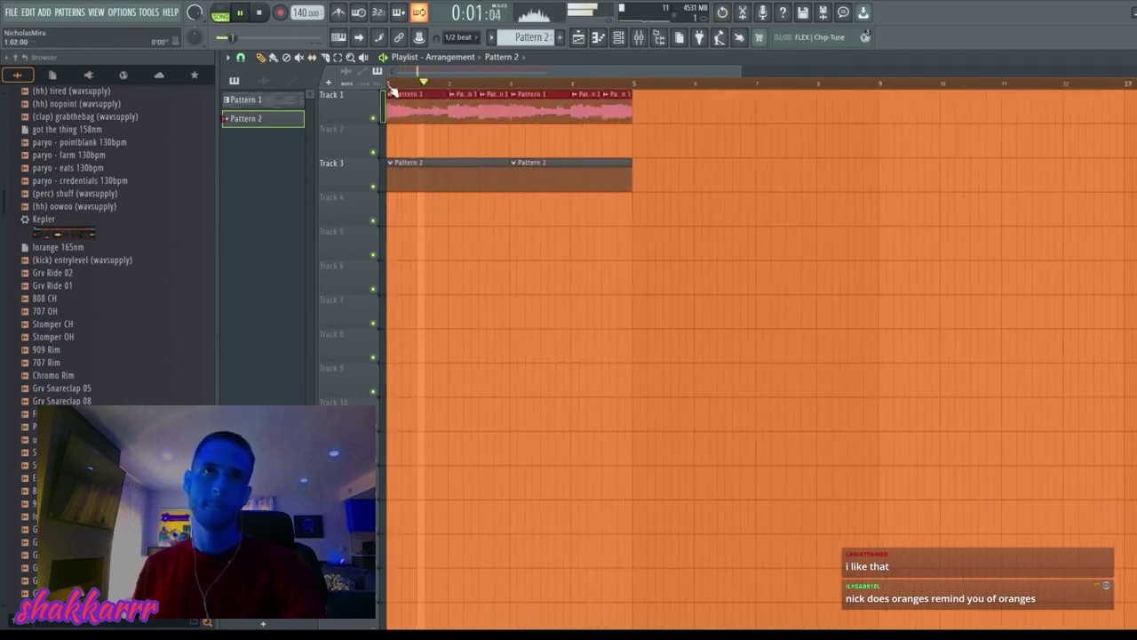
pyautogui.scroll(4, 391, 88)
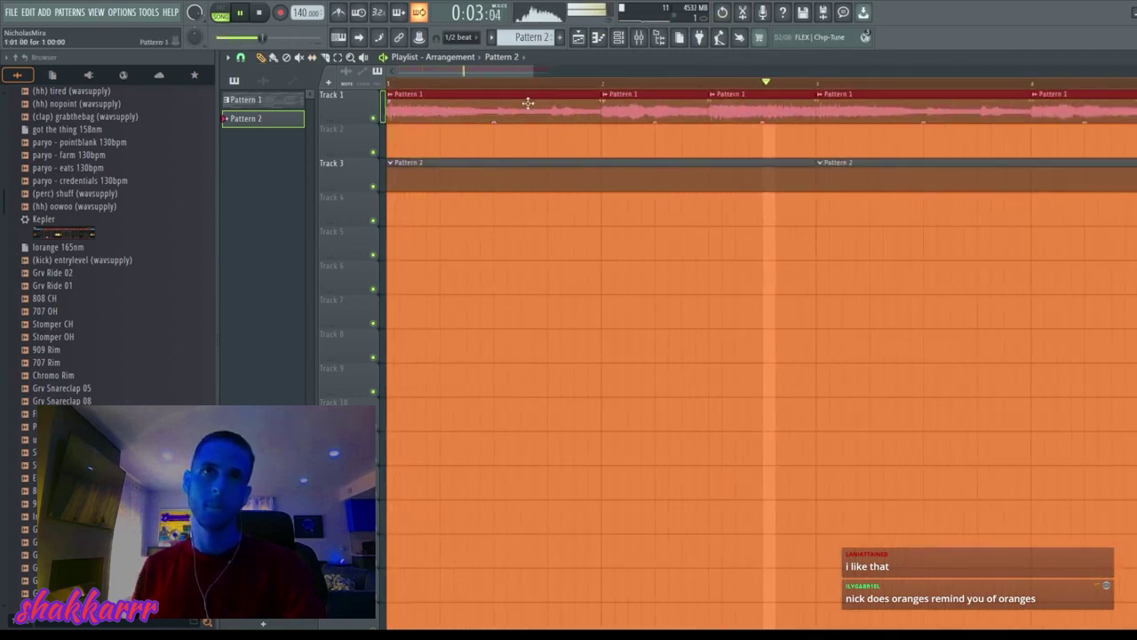
pyautogui.doubleClick(579, 99)
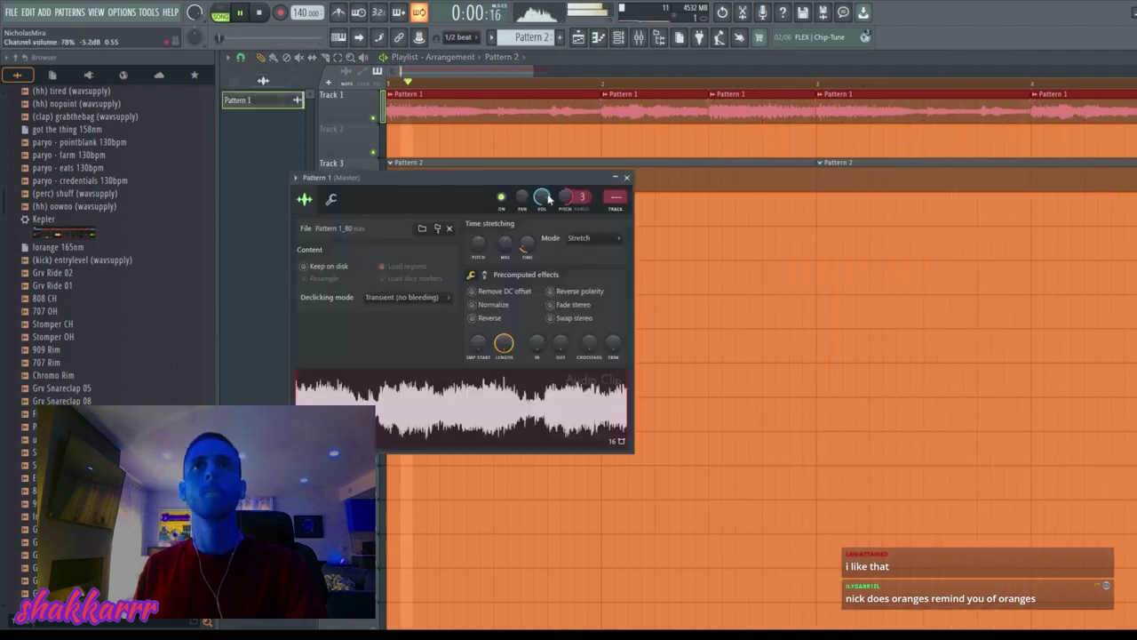
# Step: Show all channels in the channel rack and add the recent DT - Cripple Clap sample as a new channel with a hit on step 9
pyautogui.press('F6')
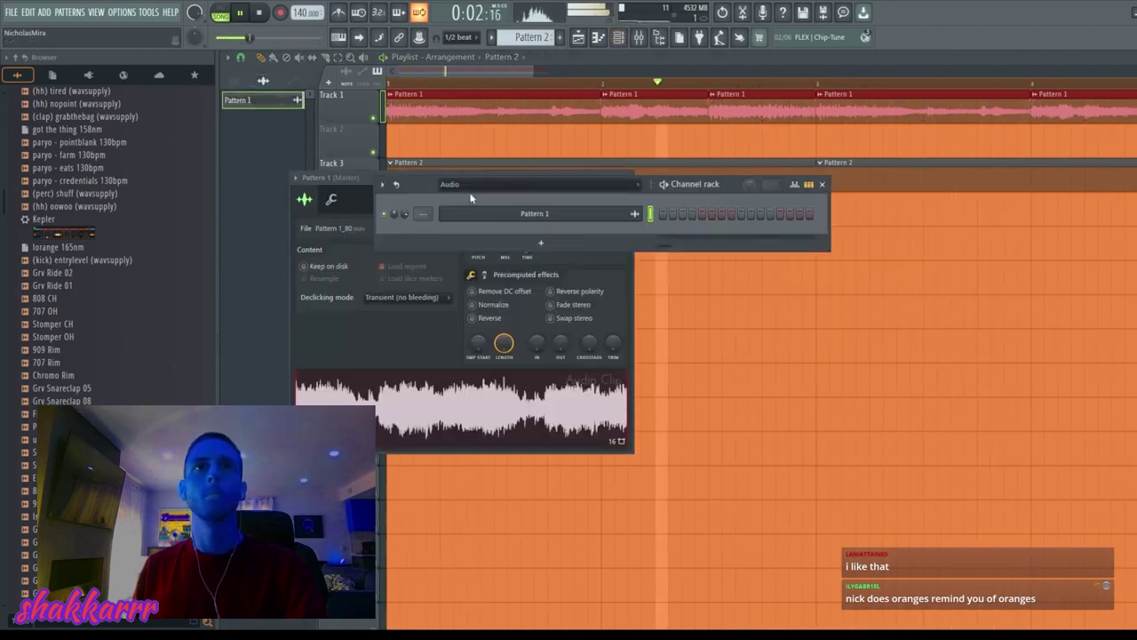
pyautogui.scroll(2, 71, 283)
pyautogui.scroll(10, 71, 282)
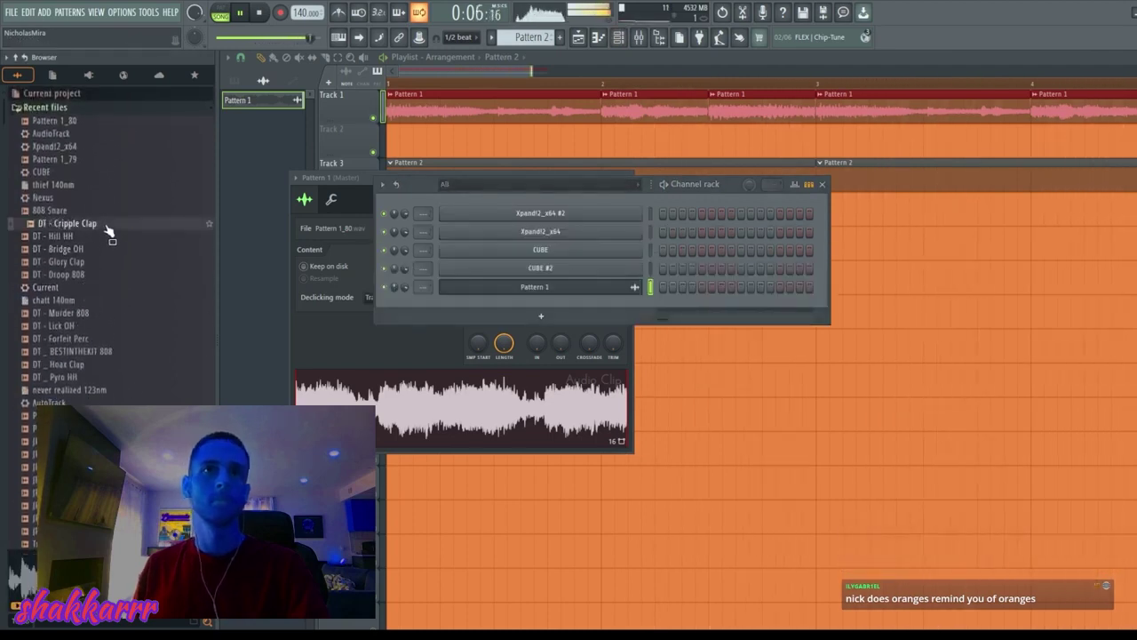
pyautogui.moveTo(558, 302); pyautogui.dragTo(558, 304)
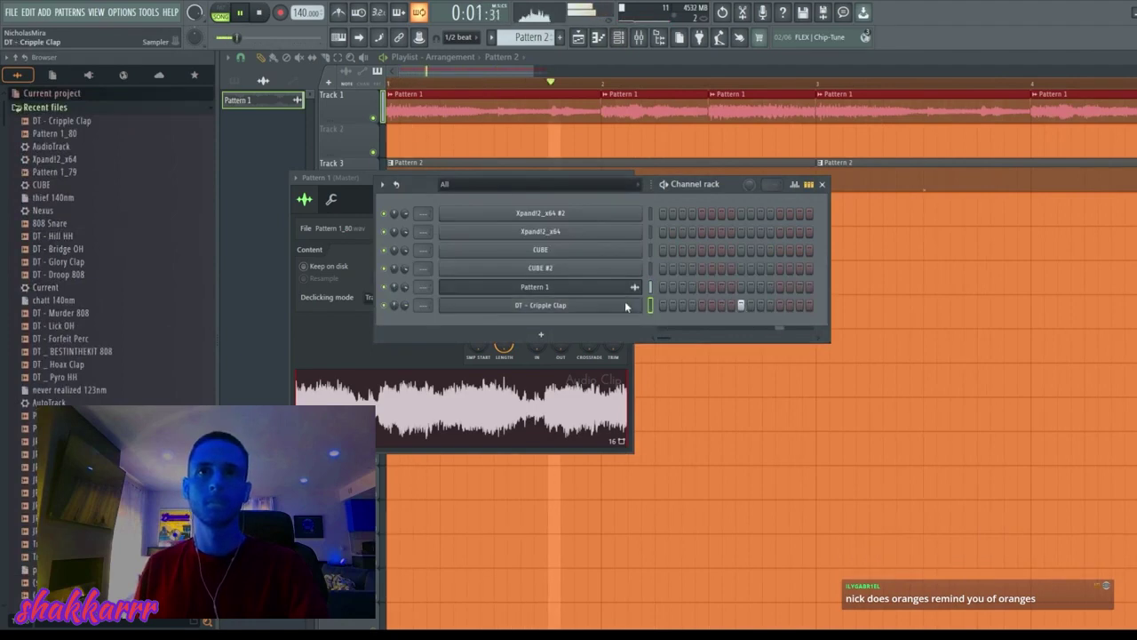
# Step: Repeat the DT - Cripple Clap hit once per bar across eight bars of Pattern 2
pyautogui.press('F7')
pyautogui.hotkey('ctrl', 'b')
pyautogui.hotkey('ctrl', 'b')
pyautogui.hotkey('ctrl', 'b')
pyautogui.hotkey('ctrl', 'b')
pyautogui.hotkey('ctrl', 'b')
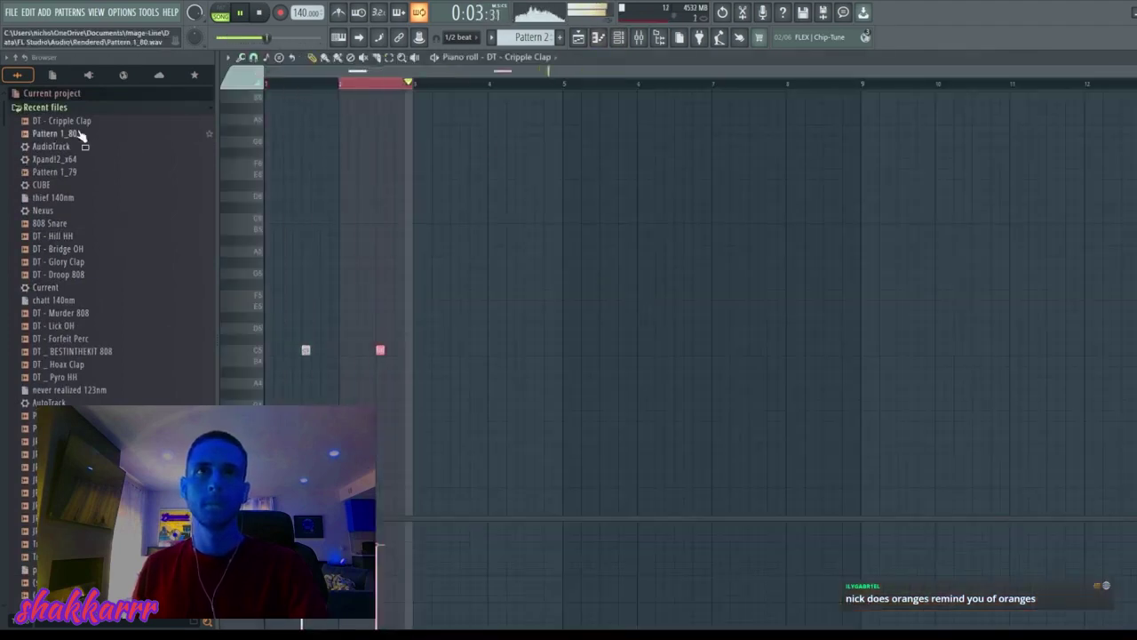
pyautogui.hotkey('ctrl', 'b')
pyautogui.hotkey('ctrl', 'b')
pyautogui.hotkey('ctrl', 'a')
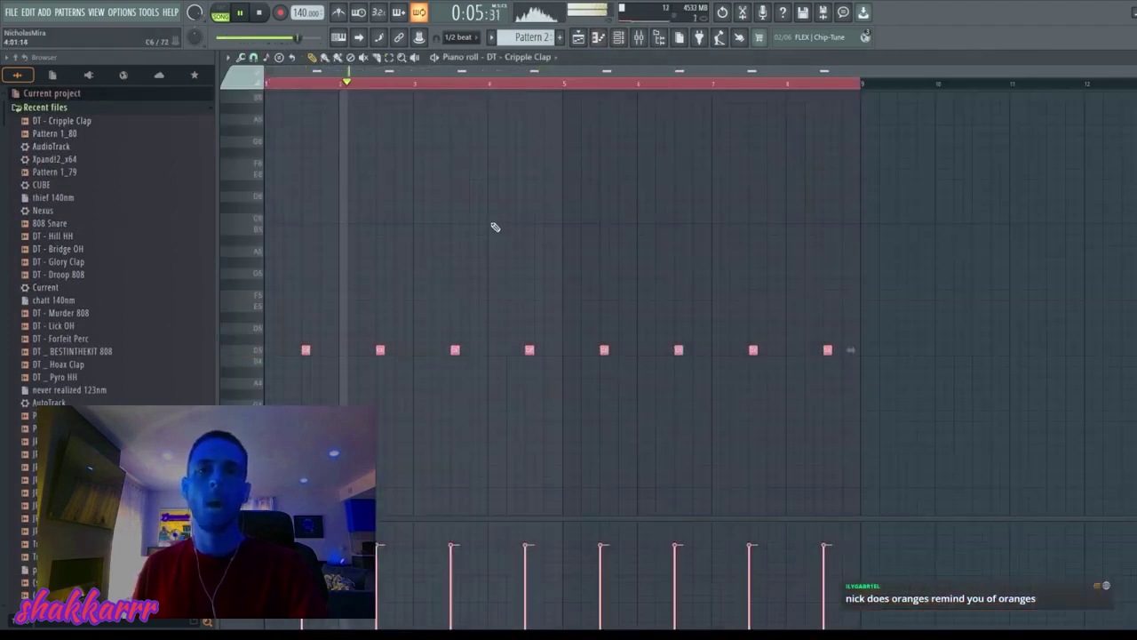
pyautogui.hotkey('ctrl', 'd')
pyautogui.scroll(2, 337, 84)
pyautogui.press('F7')
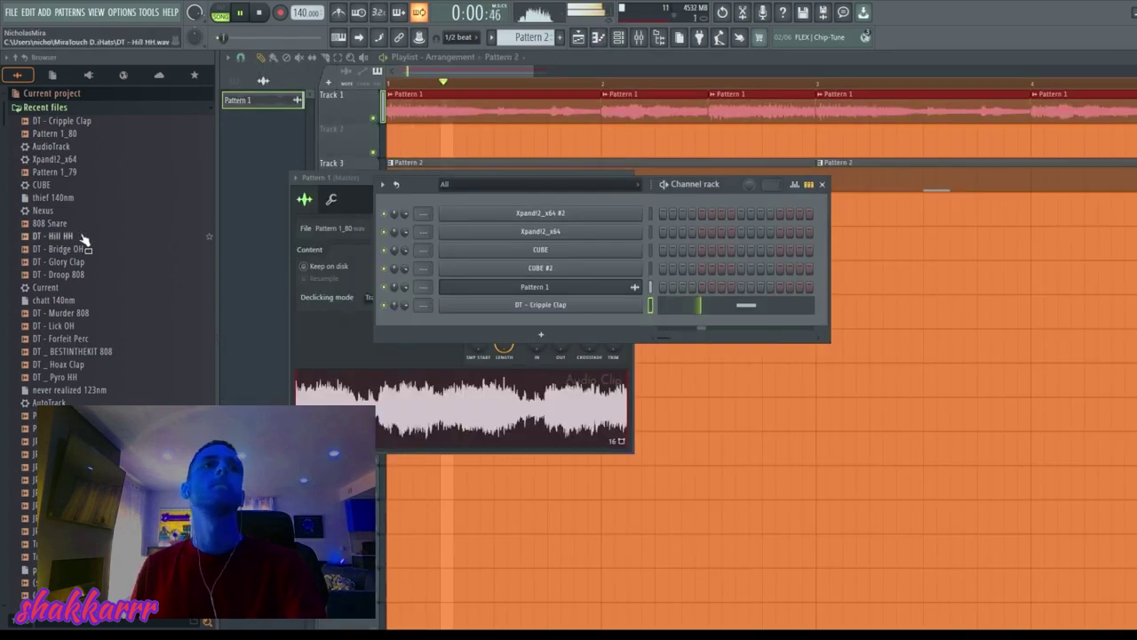
# Step: Add the recent DT - Hill HH sample as a new channel and draw four consecutive hits on steps 13 to 16 of bar 1
pyautogui.moveTo(86, 241); pyautogui.dragTo(650, 322)
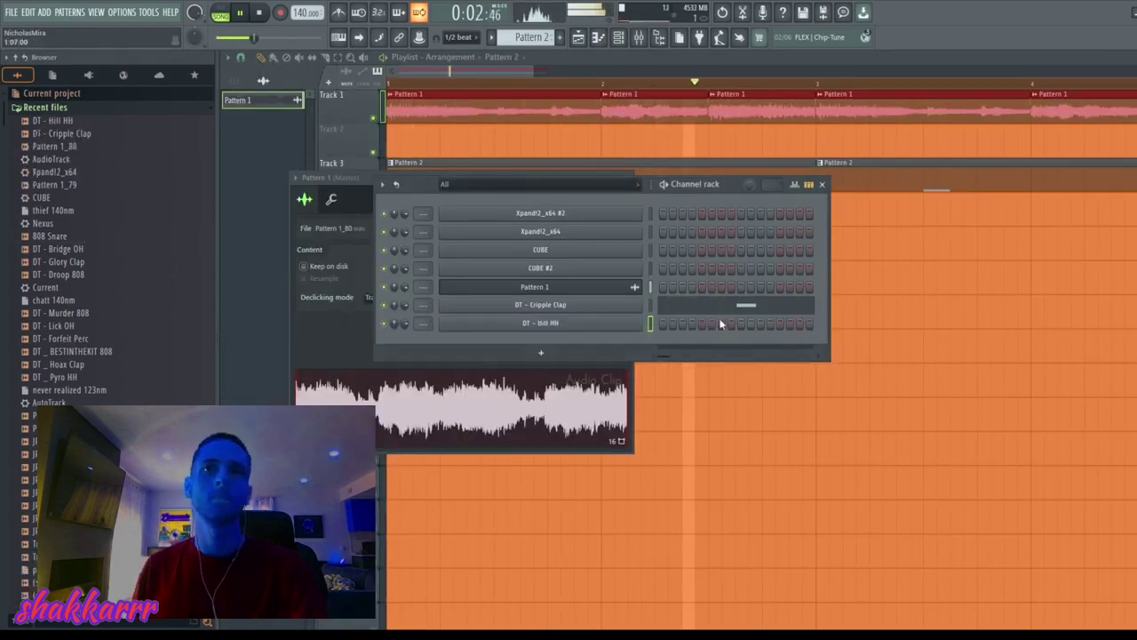
pyautogui.press('F7')
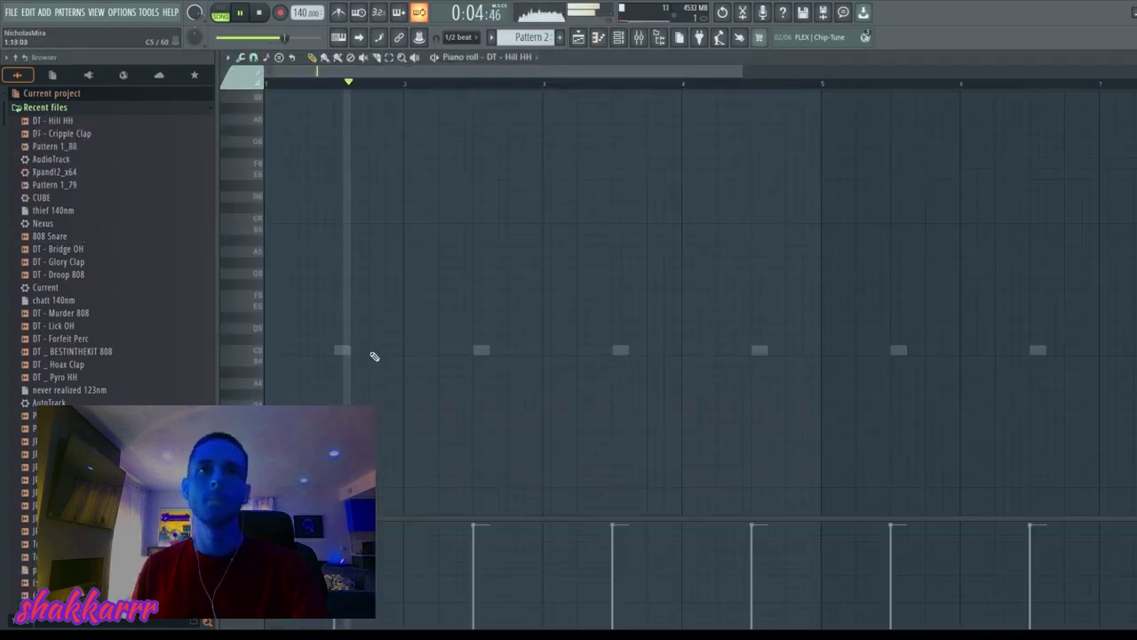
pyautogui.moveTo(374, 351); pyautogui.dragTo(403, 349)
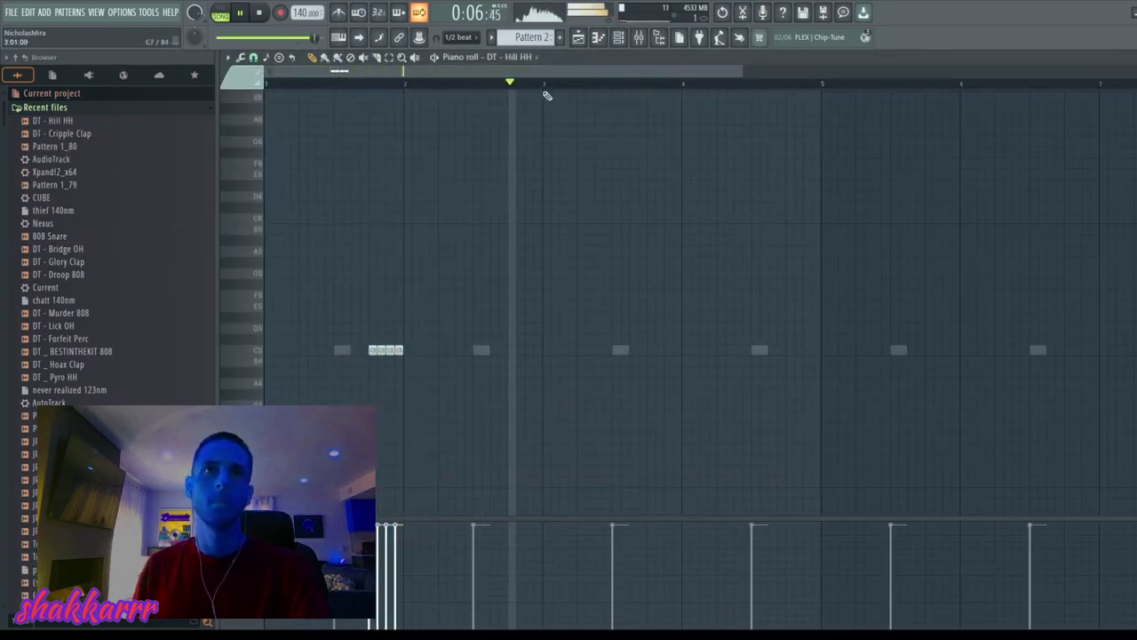
# Step: Copy the four-hit DT - Hill HH group to the end of bar 3 and add hits on steps 1, 3 and 11 of bar 1
pyautogui.hotkey('ctrl', 'b')
pyautogui.hotkey('ctrl', 'a')
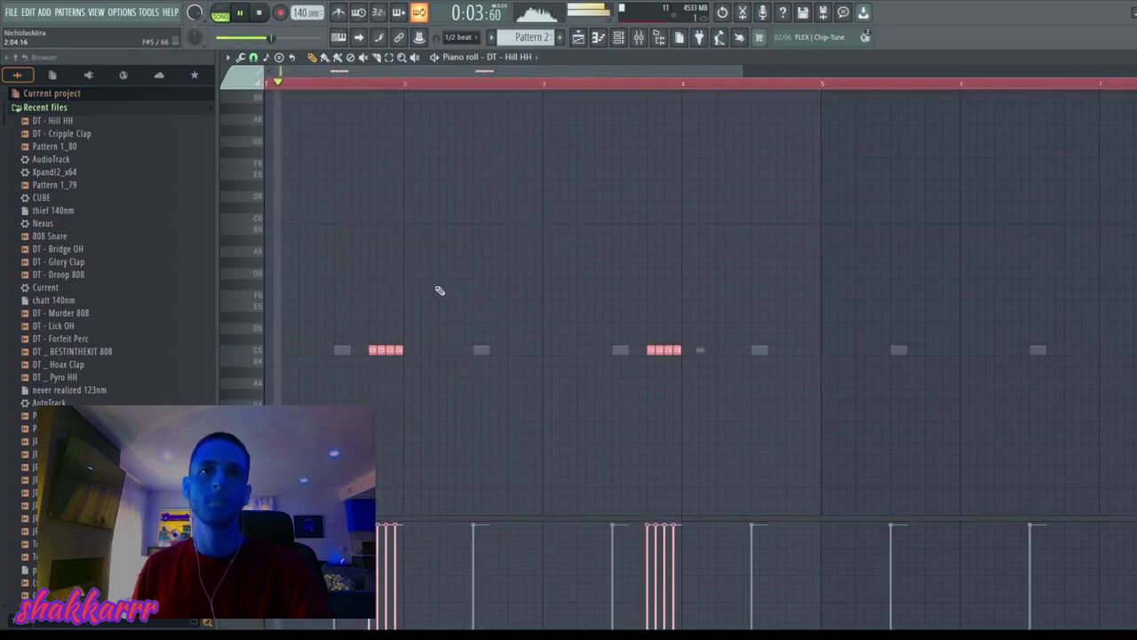
pyautogui.hotkey('ctrl', 'd')
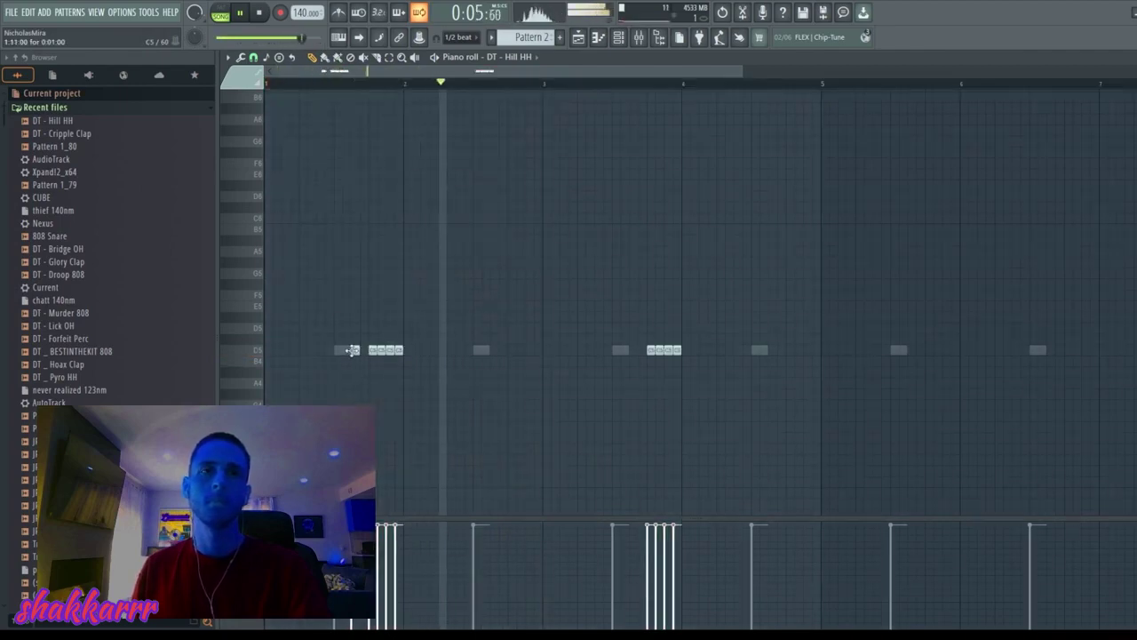
pyautogui.moveTo(335, 350); pyautogui.dragTo(247, 357)
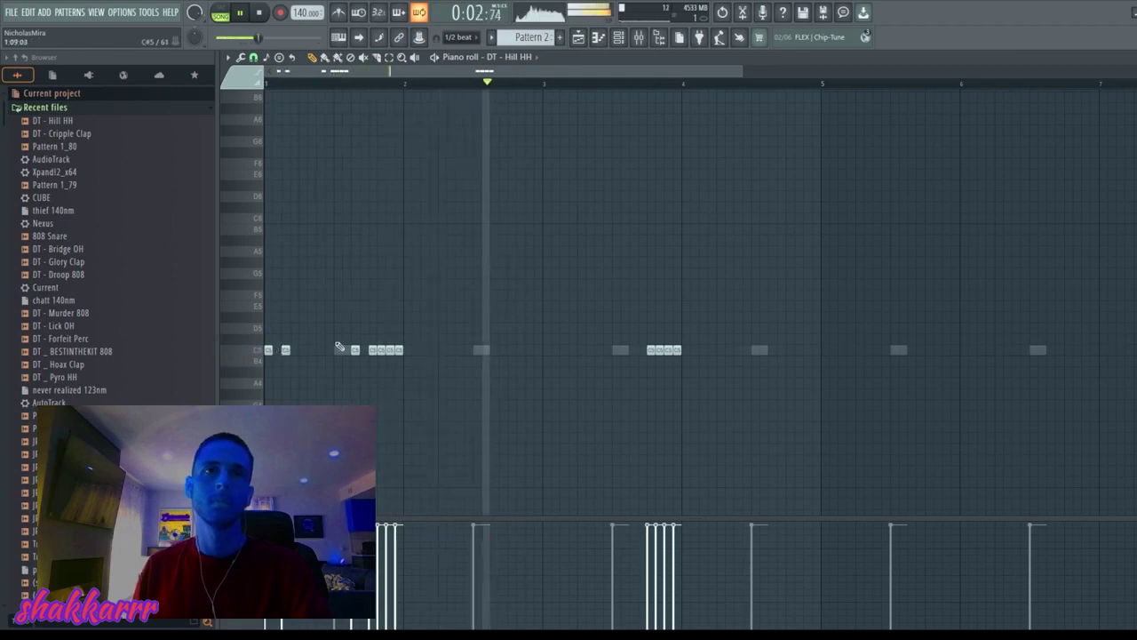
pyautogui.press('F5')
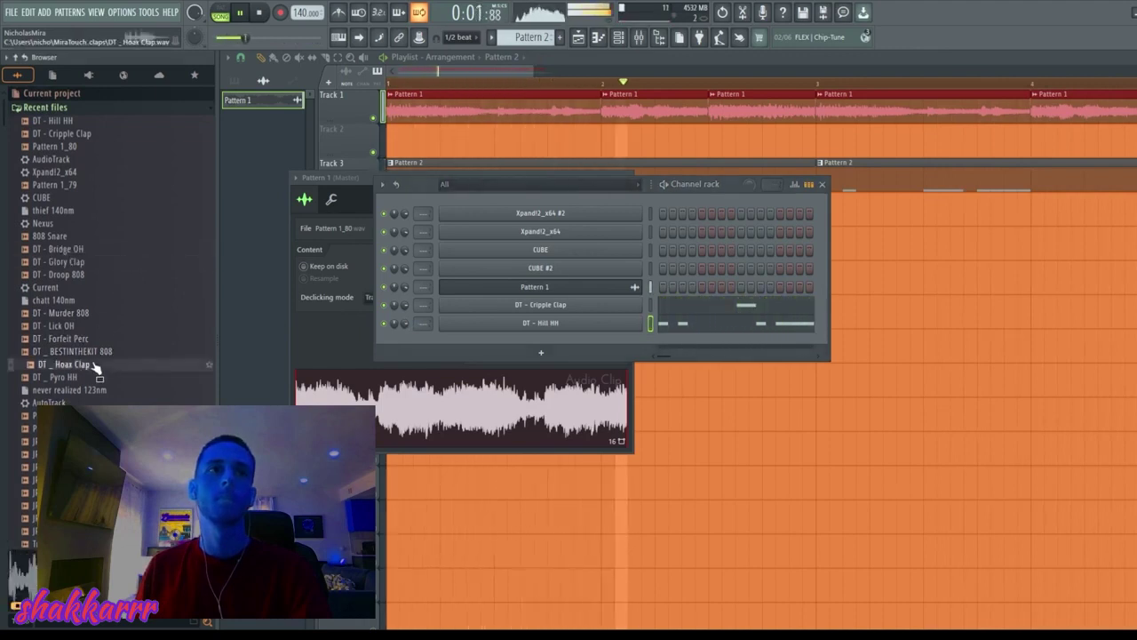
# Step: Add the recent DT _ Pyro HH sample as a new channel with hits mostly every second step across eight bars, leaving steps 13 and 15 of bar 1 empty
pyautogui.moveTo(96, 377); pyautogui.dragTo(582, 354)
pyautogui.moveTo(664, 332); pyautogui.dragTo(804, 331)
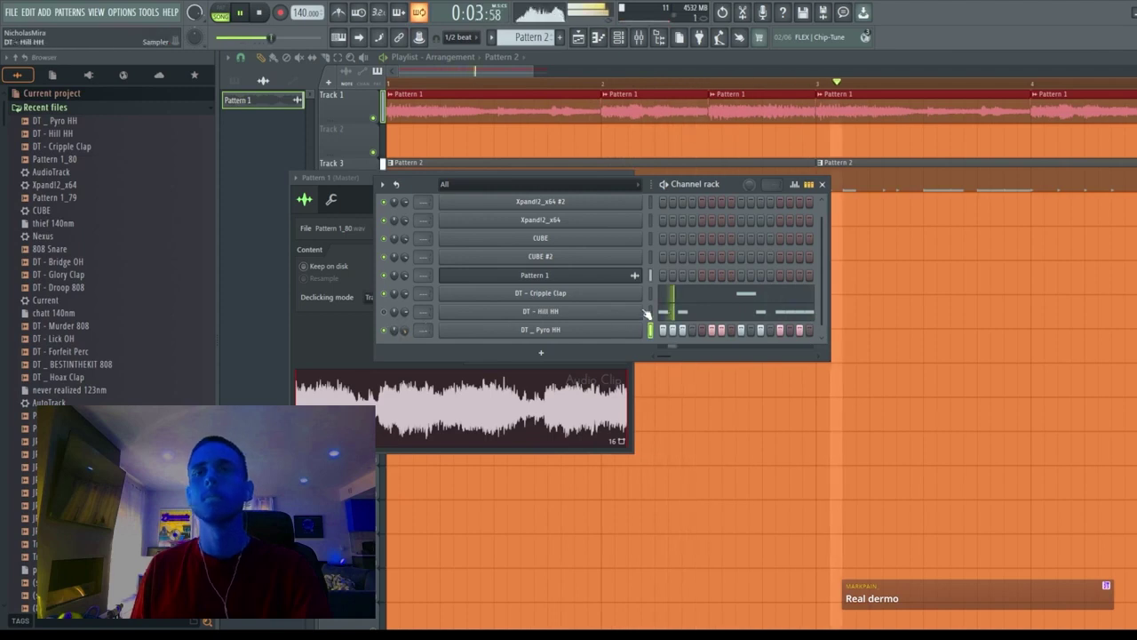
pyautogui.rightClick(799, 330)
pyautogui.rightClick(780, 329)
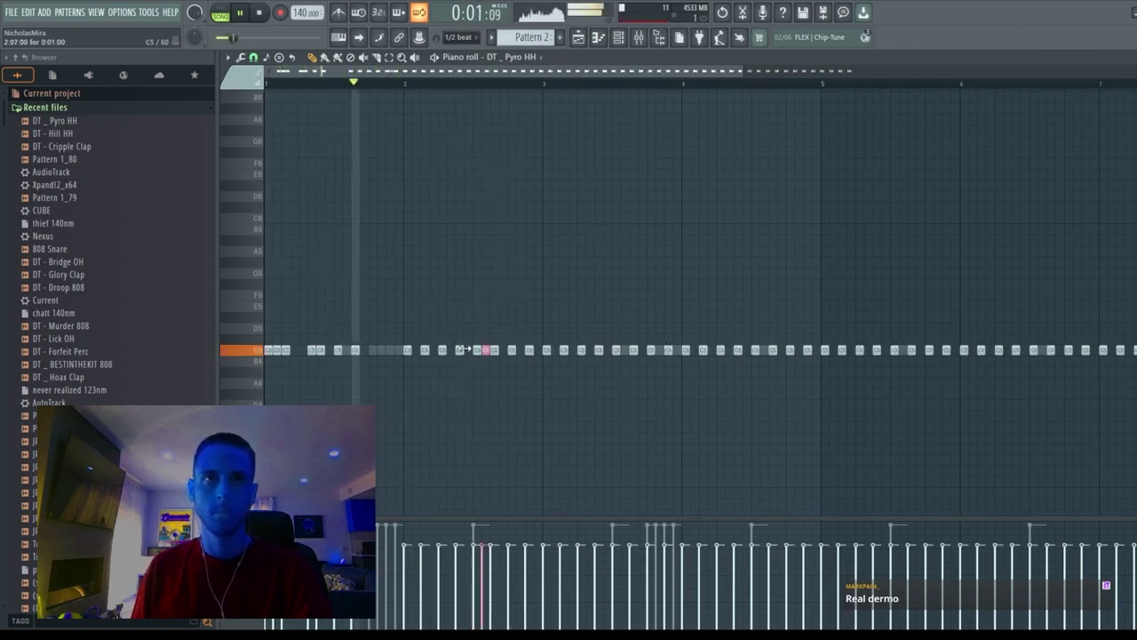
pyautogui.scroll(-2, 574, 86)
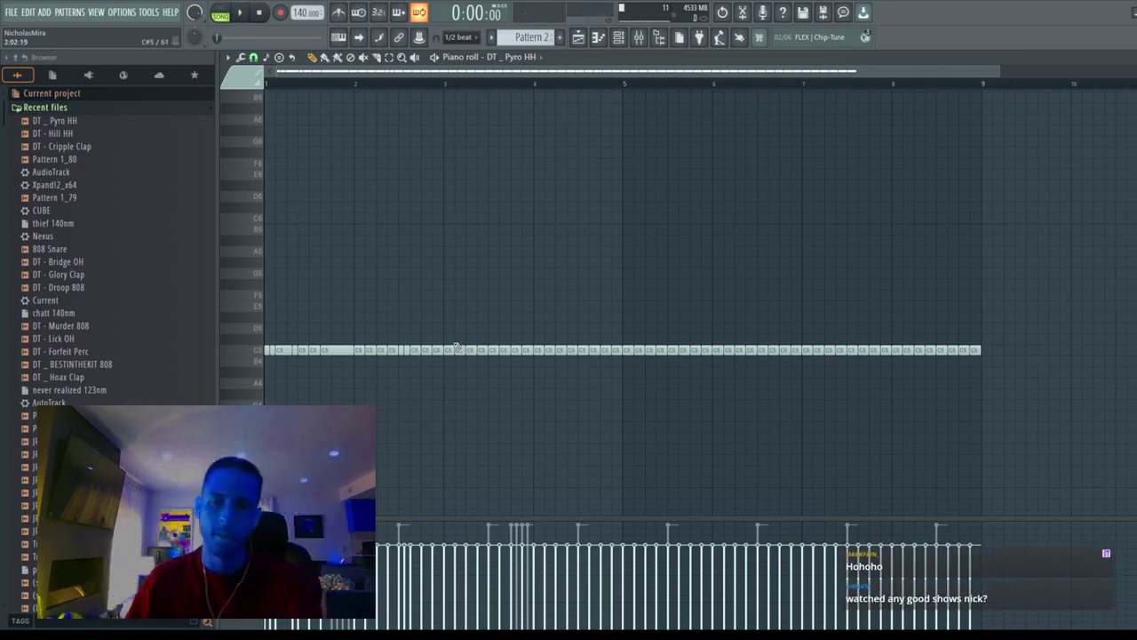
pyautogui.press('F7')
# Step: Open the Pattern 1 audio clip's channel settings, set the project tempo to 131 BPM and show the channel rack
pyautogui.click(854, 469)
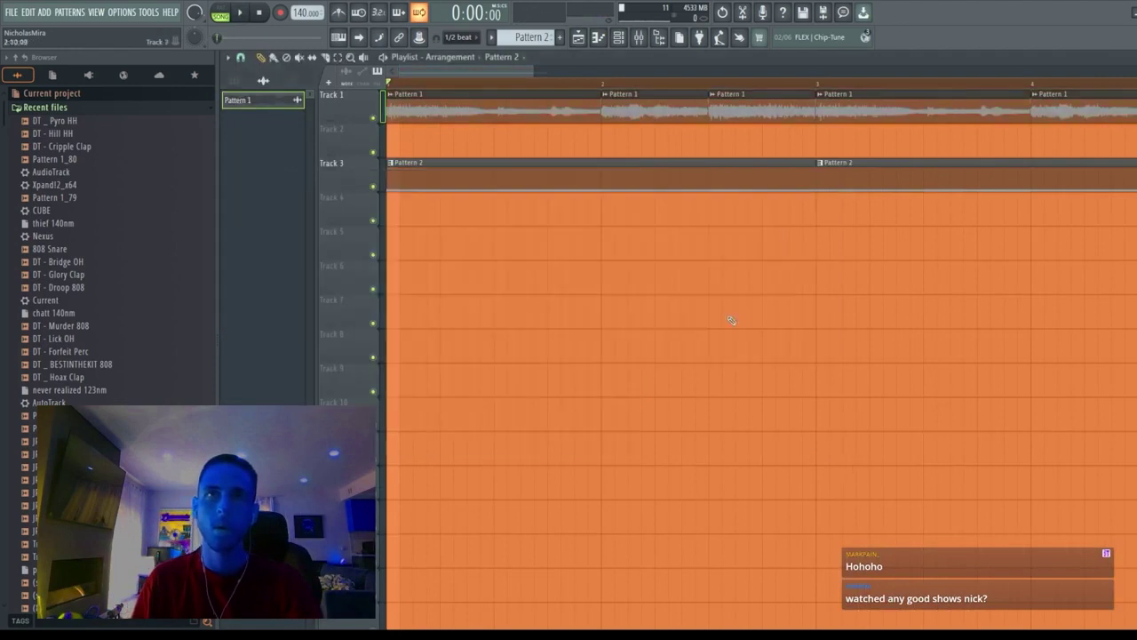
pyautogui.doubleClick(540, 108)
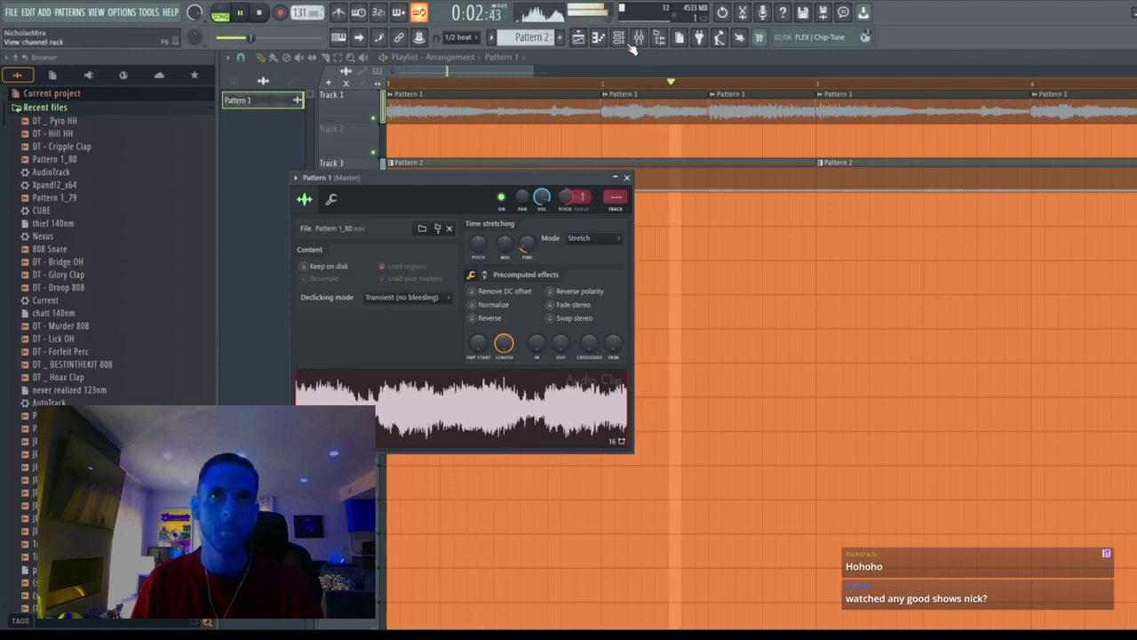
pyautogui.press('F6')
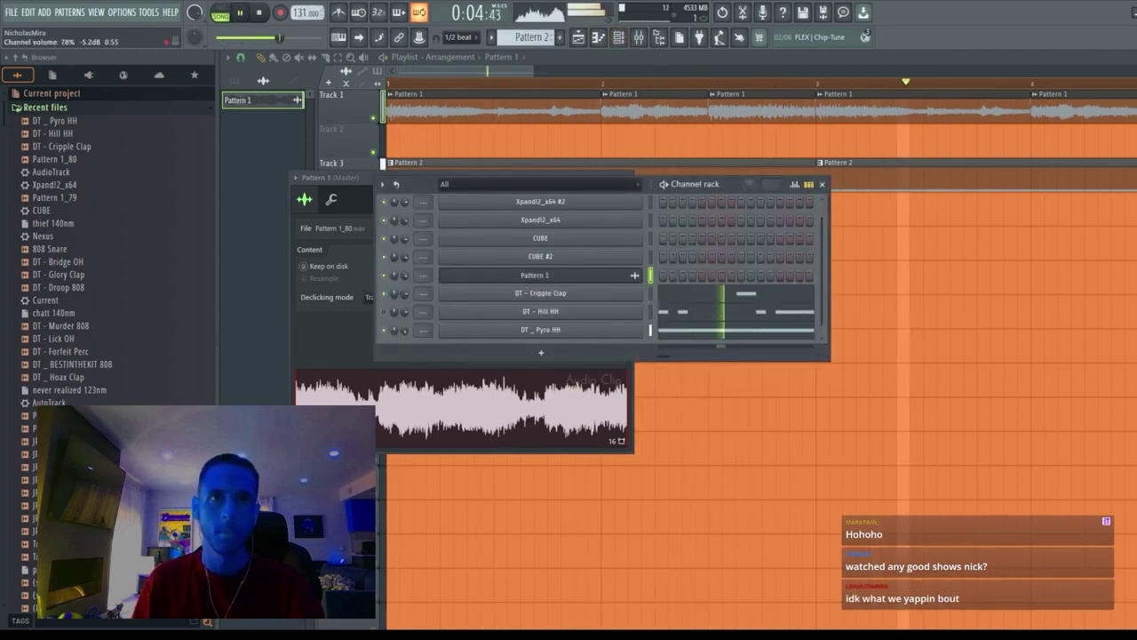
# Step: Delete the DT _ Pyro HH notes from bar 3 onward and repeat the first two bars through bar 8
pyautogui.press('F7')
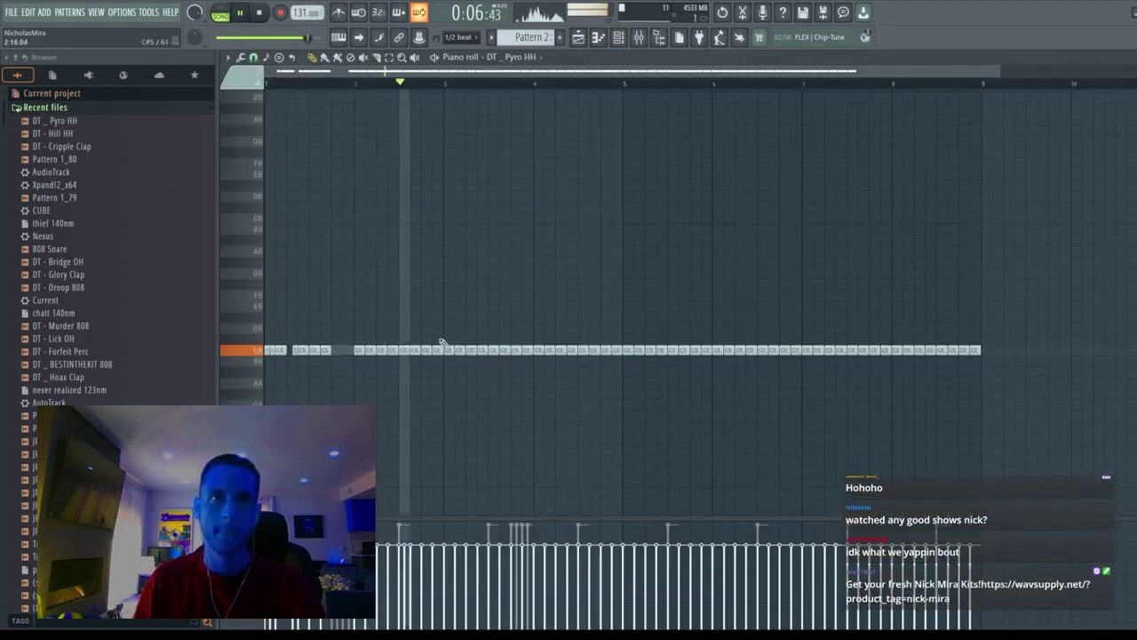
pyautogui.moveTo(452, 343); pyautogui.dragTo(988, 349)
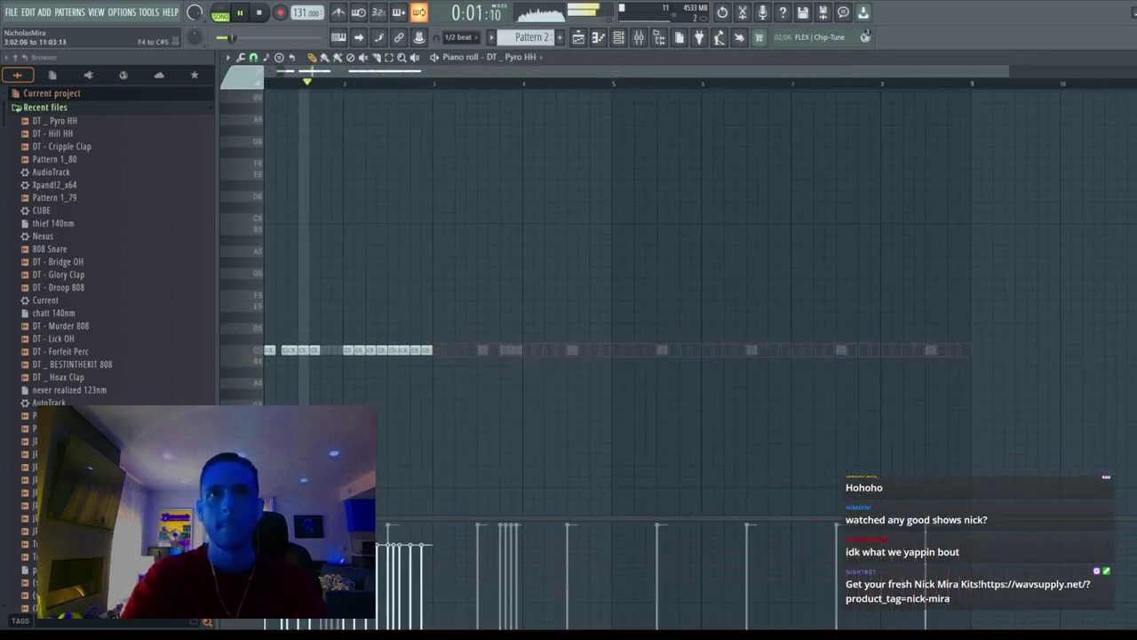
pyautogui.press('F7')
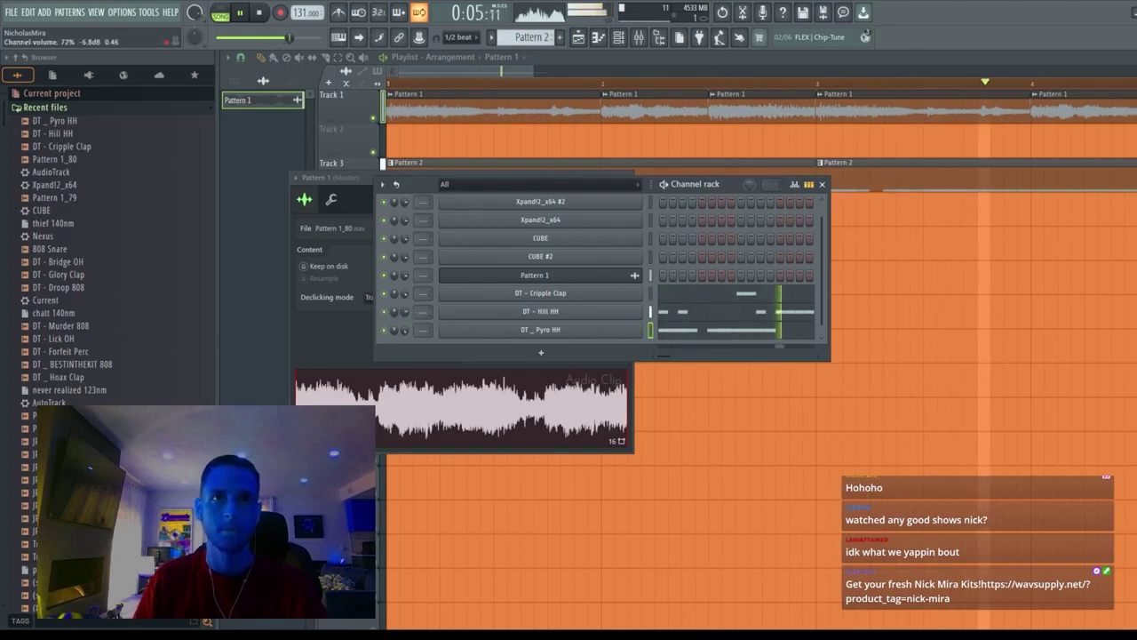
# Step: Remove the DT - Hill HH hits in bar 3 and transpose its bar 1 hits up eight semitones to G#5
pyautogui.click(677, 318)
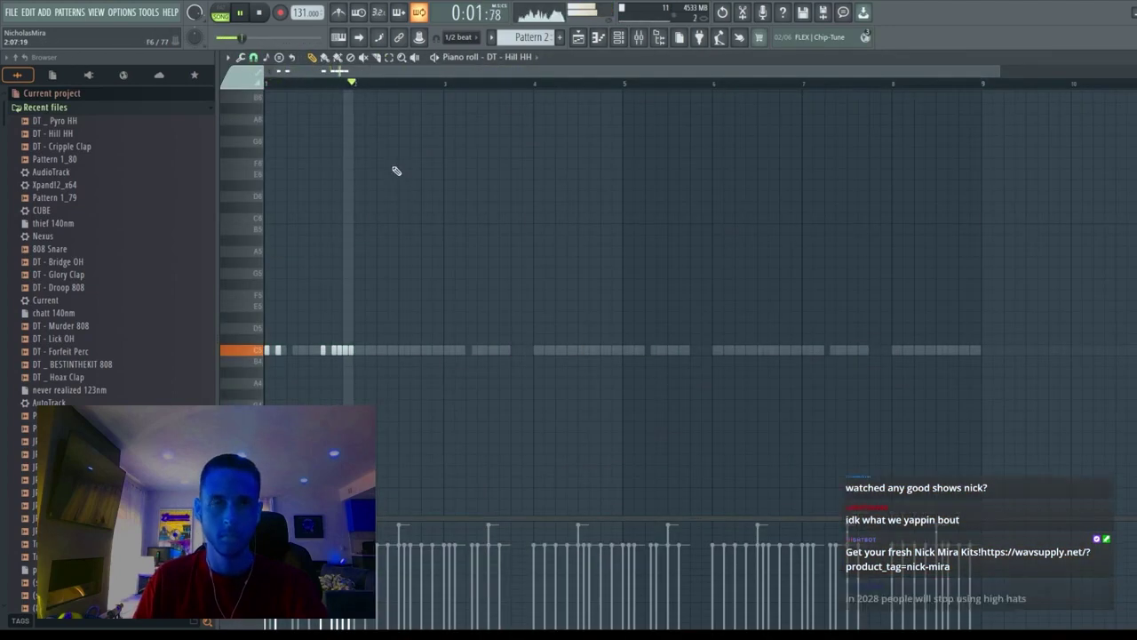
pyautogui.hotkey('ctrl', 'Up')
pyautogui.press('Down')
pyautogui.press('Down')
pyautogui.press('Down')
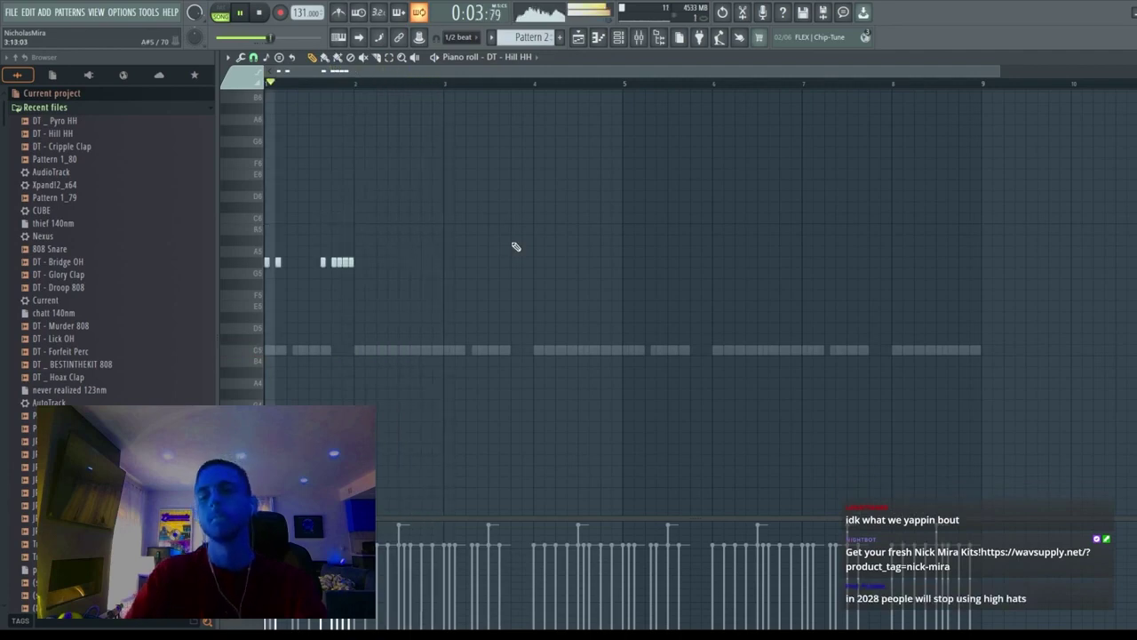
pyautogui.press('Escape')
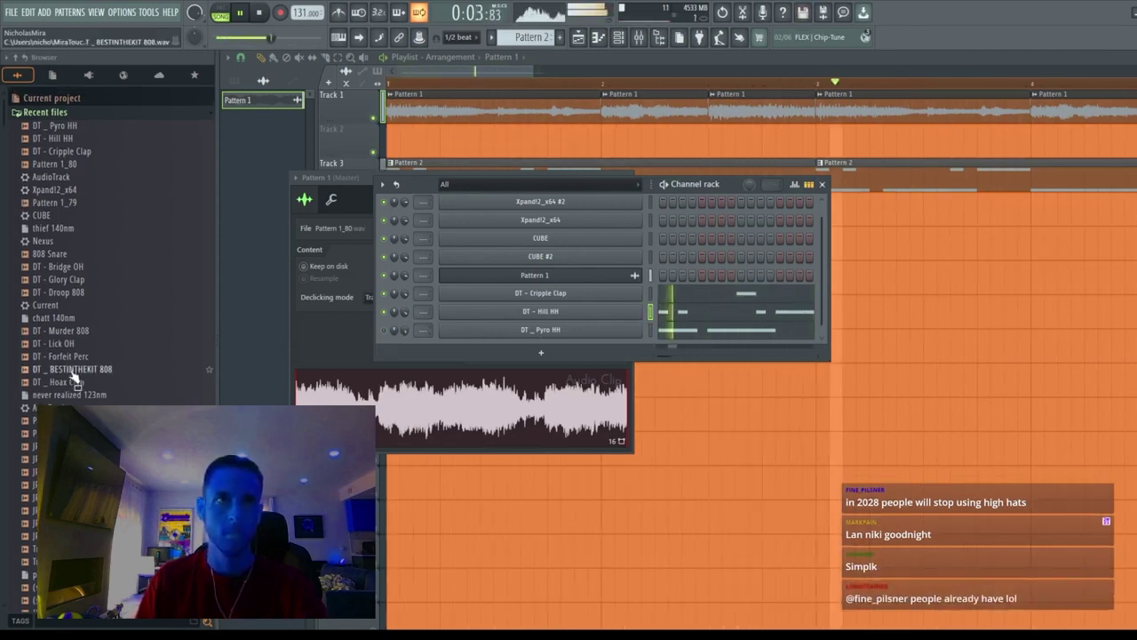
# Step: Add (rim) lied (wavsupply) from the MIRATOUCH kit's CLAPS SNARES RIMS folder as a new channel with hits on steps 6 and 7
pyautogui.scroll(-10, 78, 369)
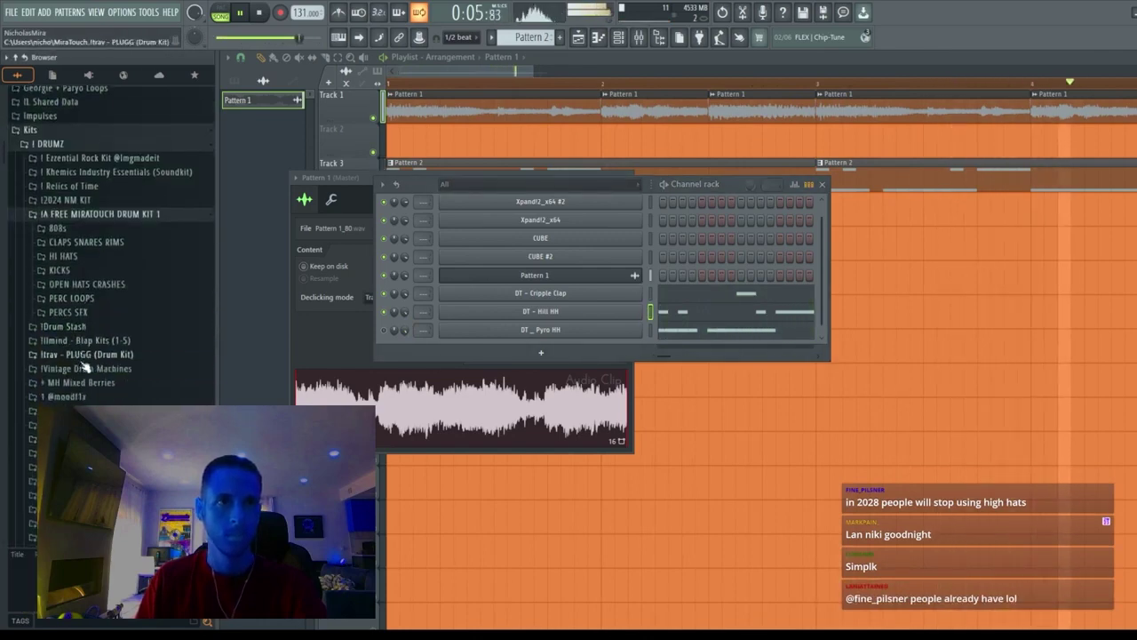
pyautogui.click(86, 239)
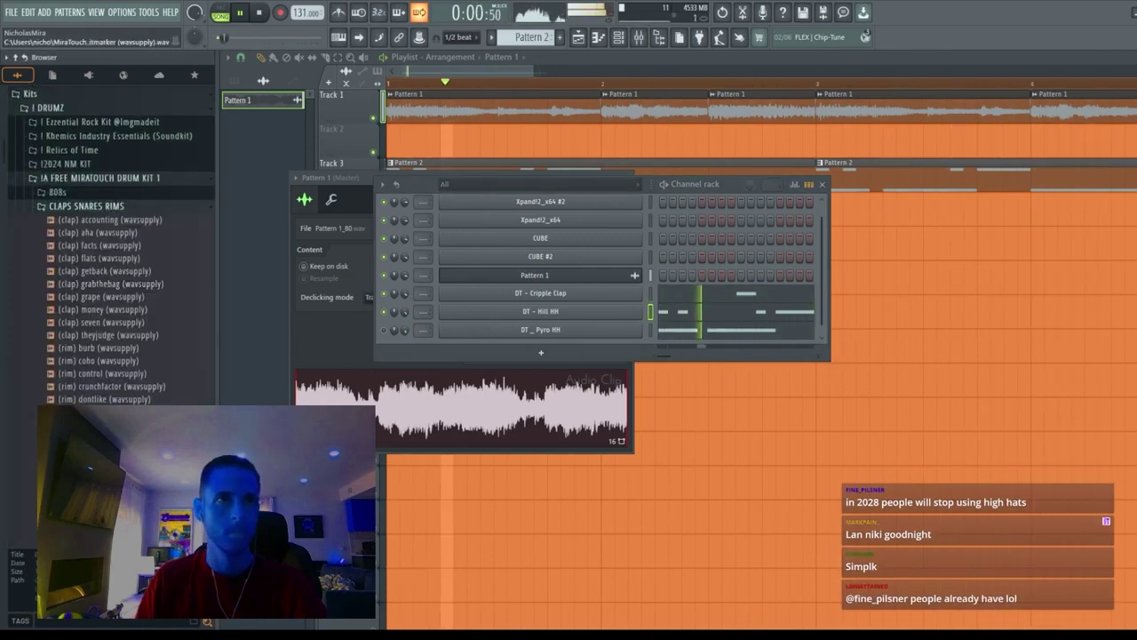
pyautogui.moveTo(98, 412); pyautogui.dragTo(551, 346)
pyautogui.click(712, 331)
pyautogui.click(720, 331)
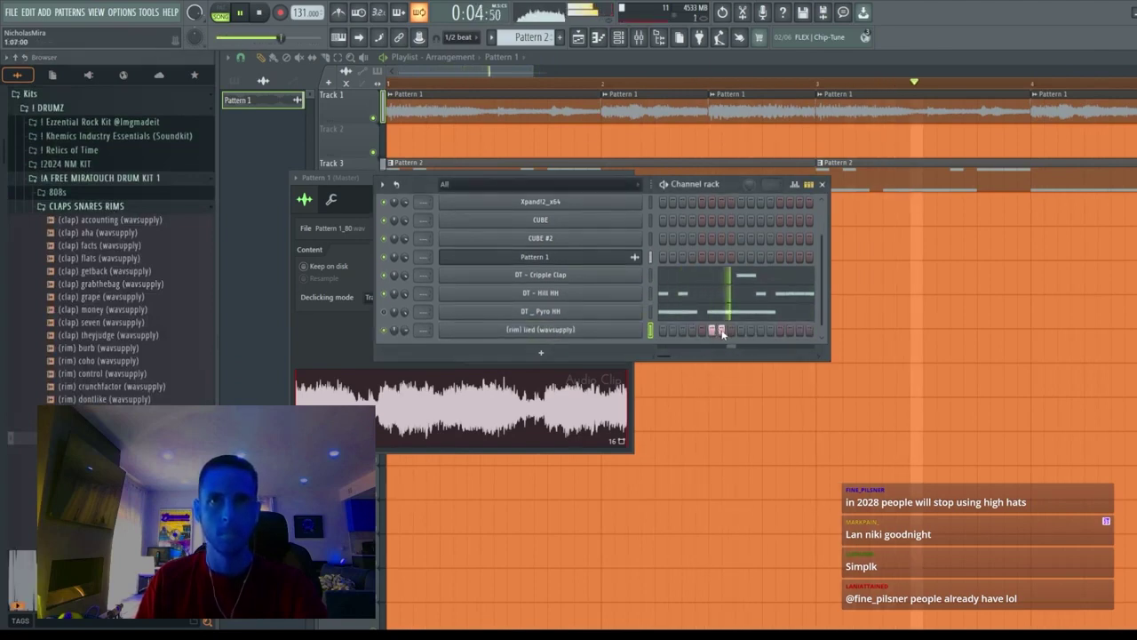
# Step: Add a (rim) lied hit on step 7 of bar 2 and slightly lower the velocity of all the rim hits
pyautogui.press('F7')
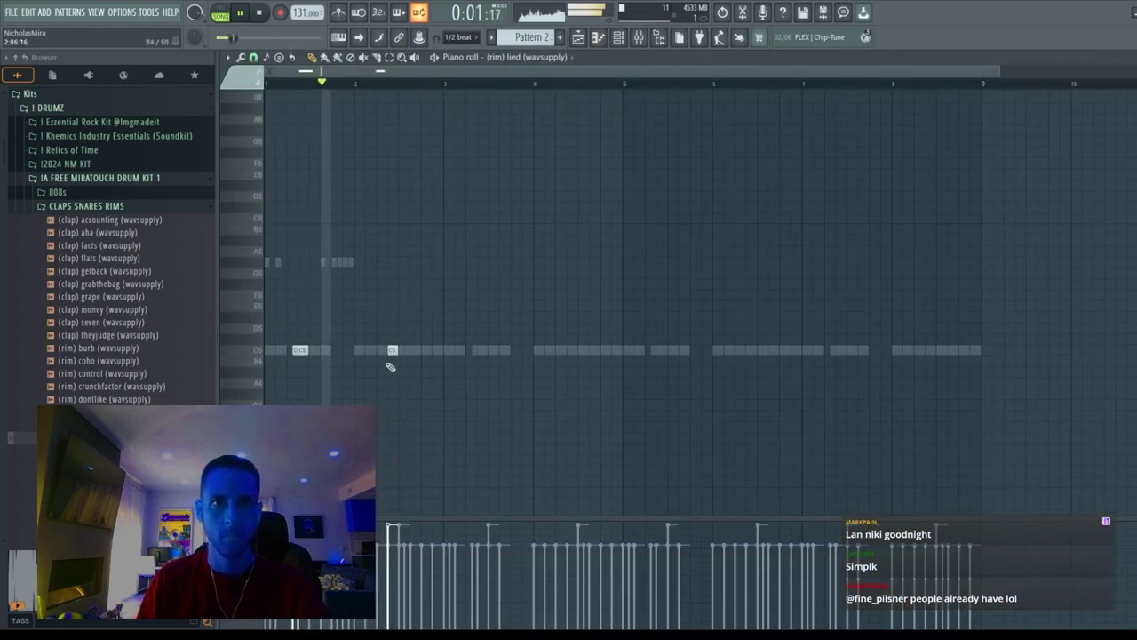
pyautogui.hotkey('ctrl', 'a')
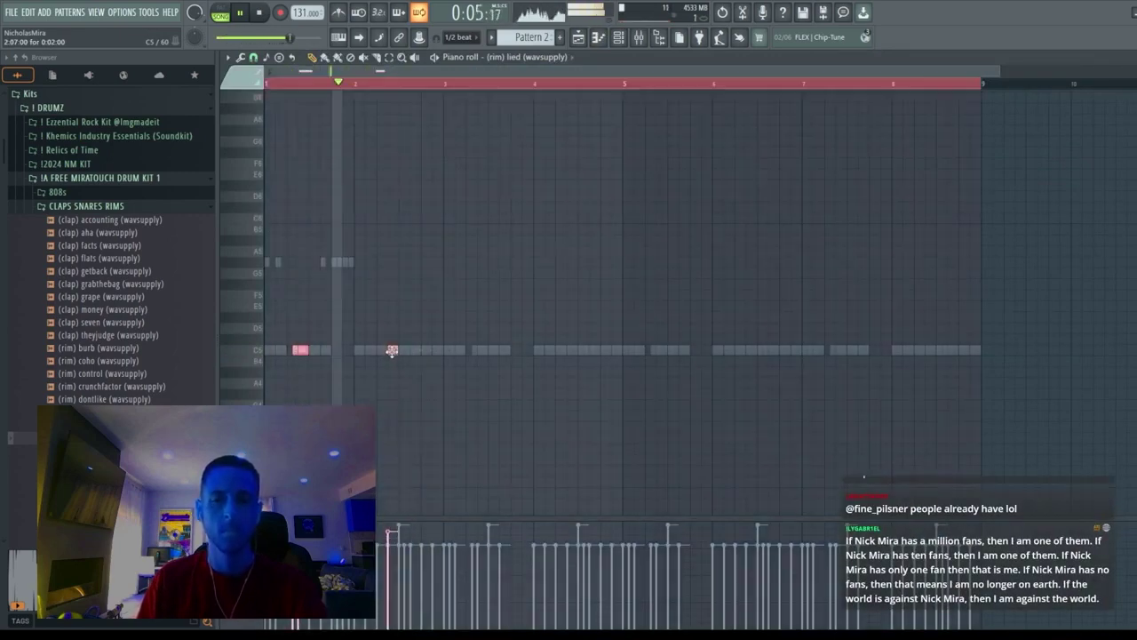
pyautogui.hotkey('ctrl', 'd')
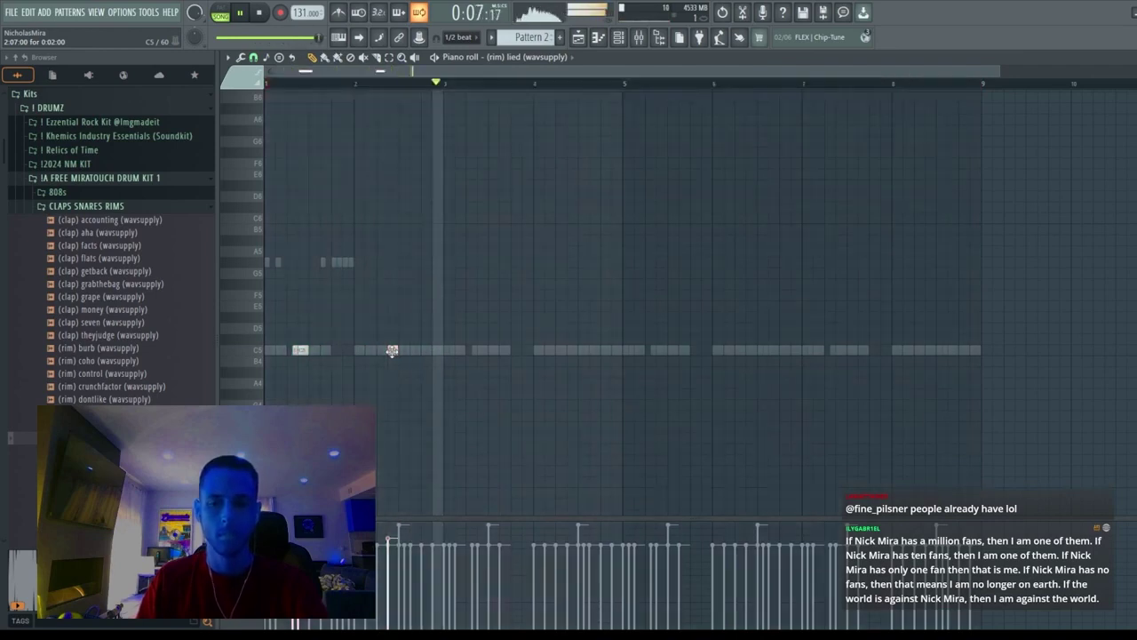
pyautogui.press('F7')
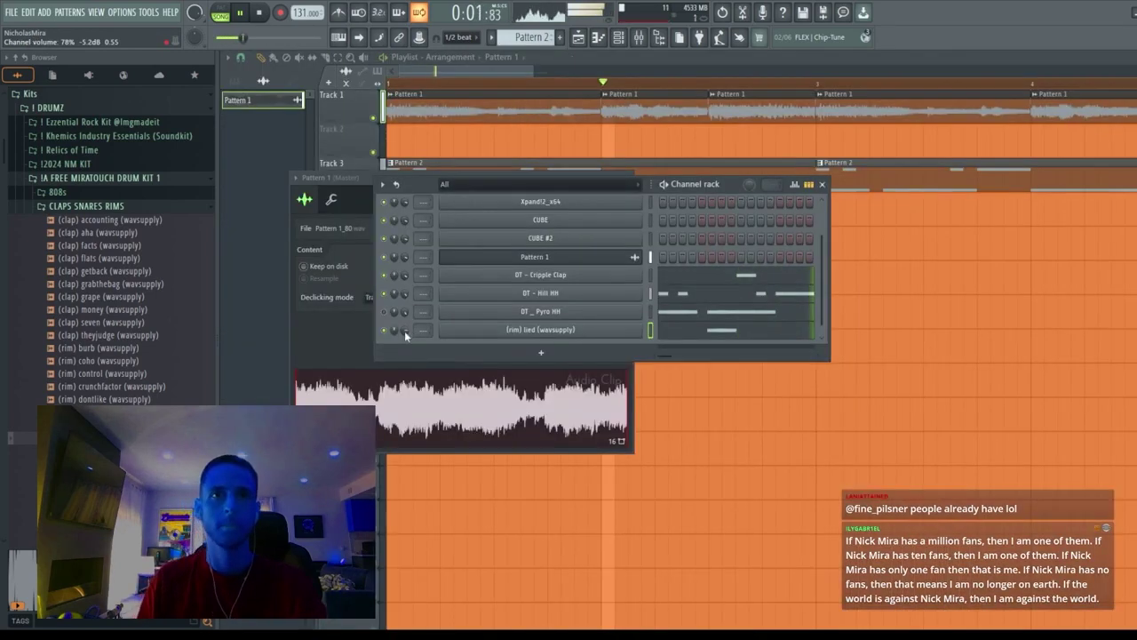
pyautogui.press('space')
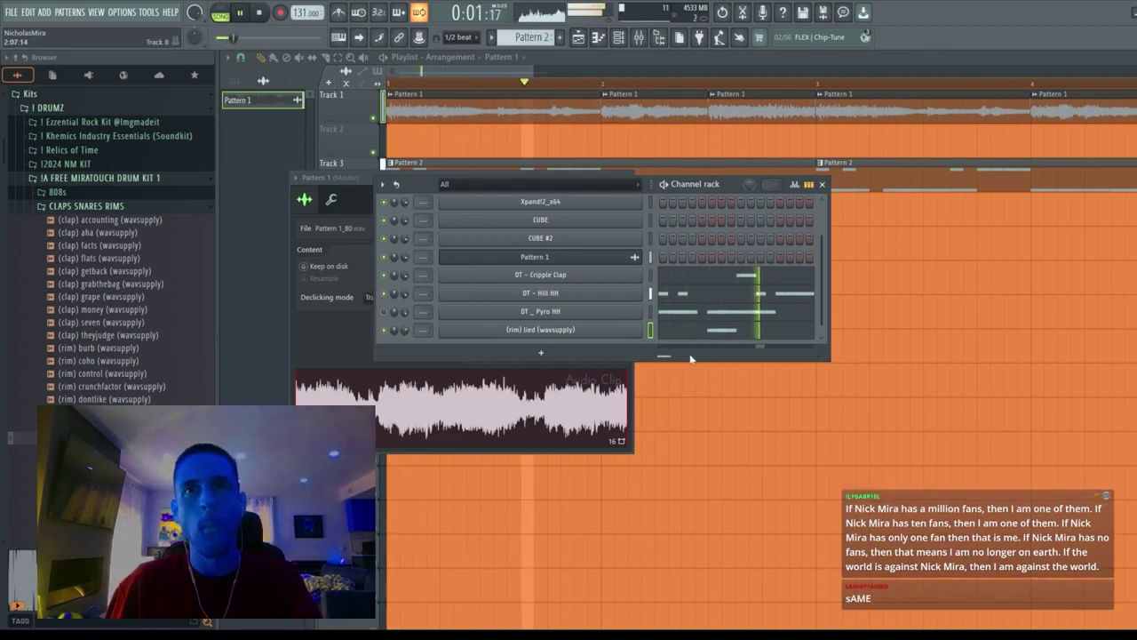
# Step: Enlarge the channel rack and add (808) amor (wavsupply) from the MIRATOUCH kit's 808s folder as a new channel
pyautogui.moveTo(645, 359); pyautogui.dragTo(640, 470)
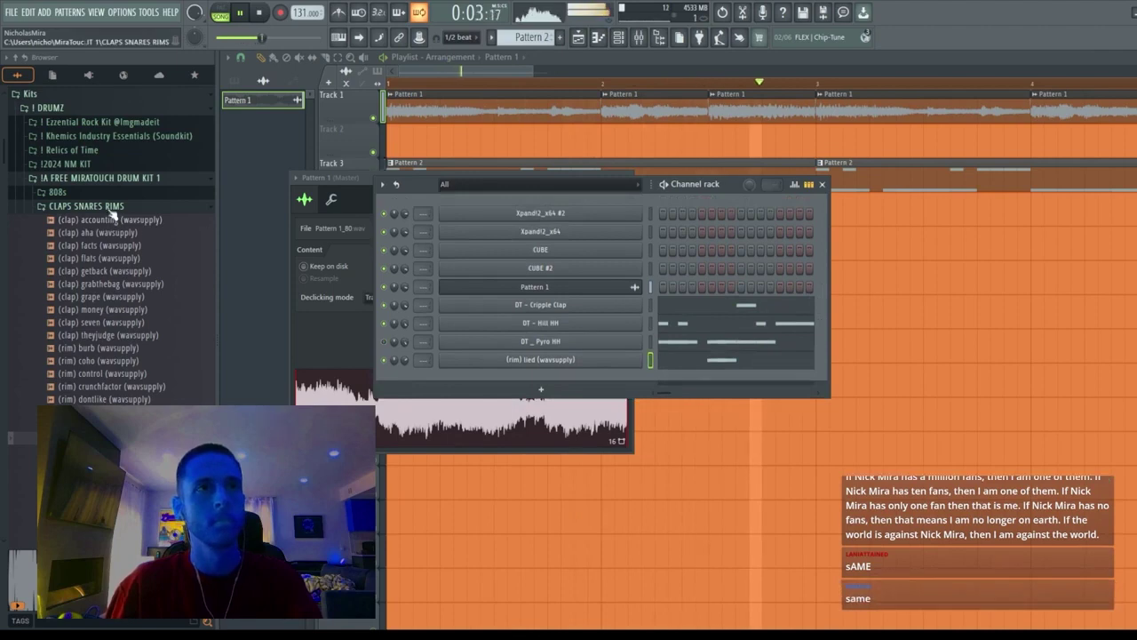
pyautogui.click(57, 191)
pyautogui.click(105, 270)
pyautogui.moveTo(112, 211); pyautogui.dragTo(511, 449)
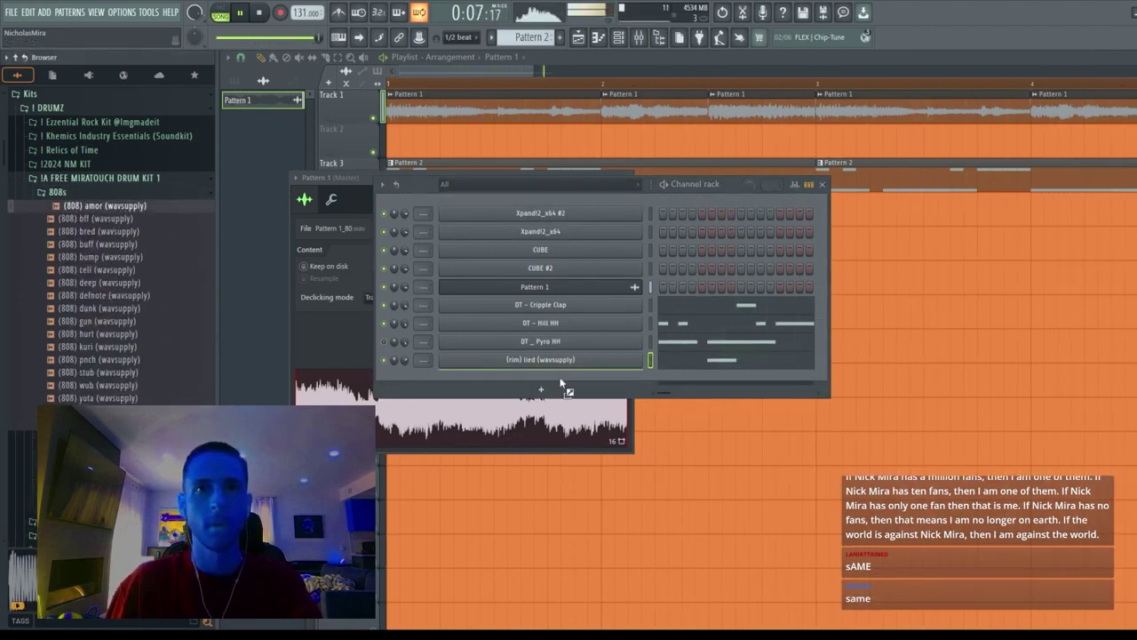
pyautogui.moveTo(560, 382); pyautogui.dragTo(561, 388)
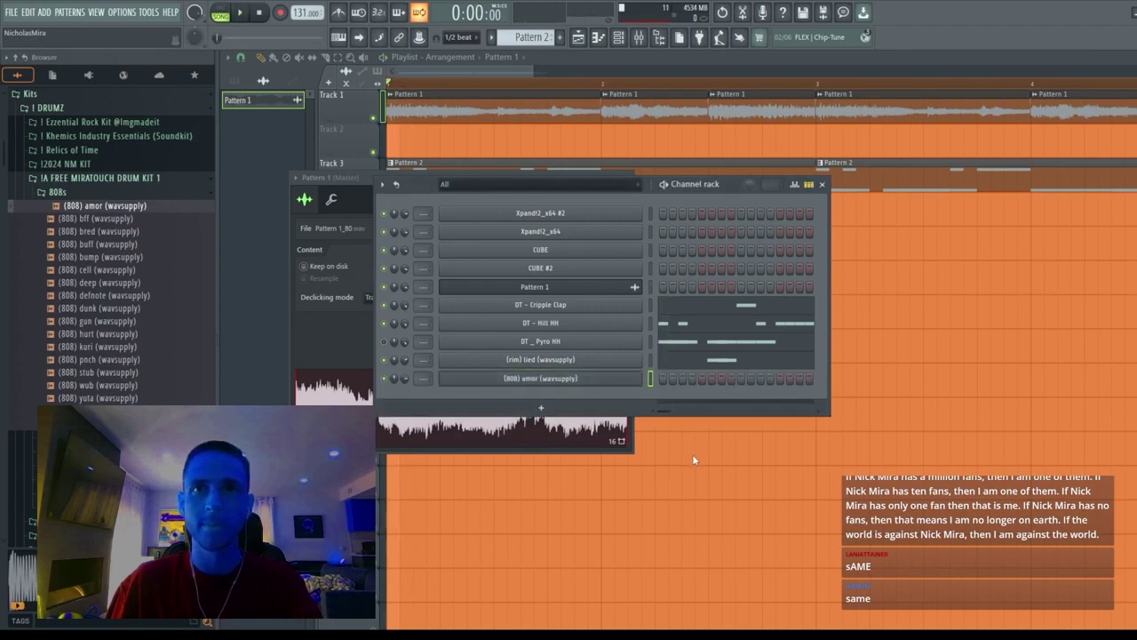
# Step: Draw three 12-step 808 notes: D#6 at the start of bar 1, F6 on step 5 of bar 2 and D#6 at the start of bar 3
pyautogui.press('F7')
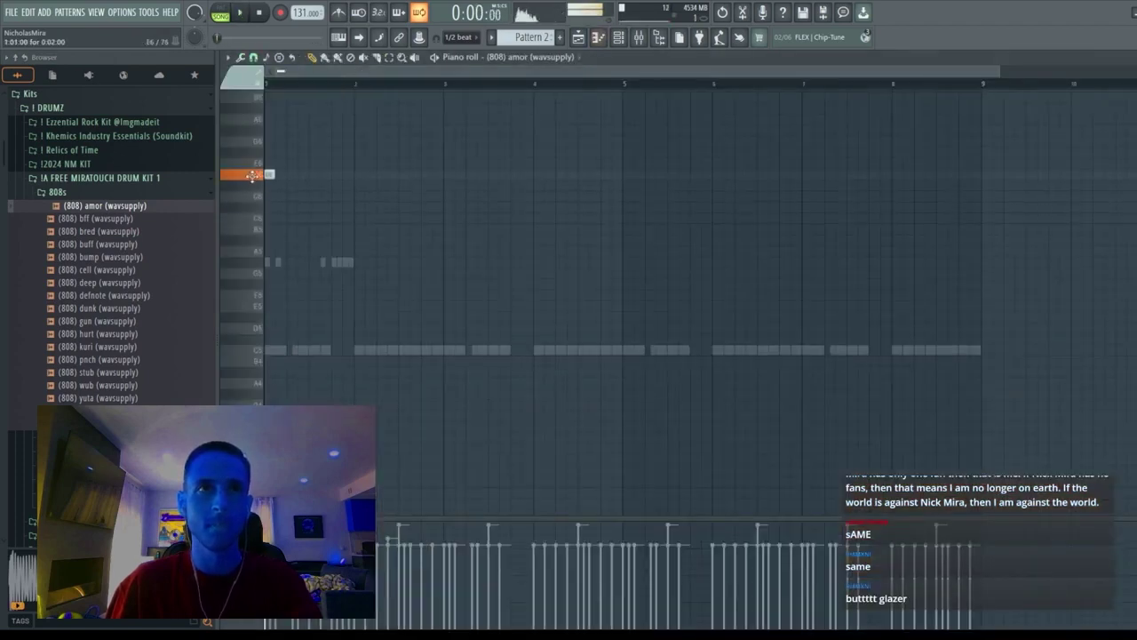
pyautogui.click(268, 185)
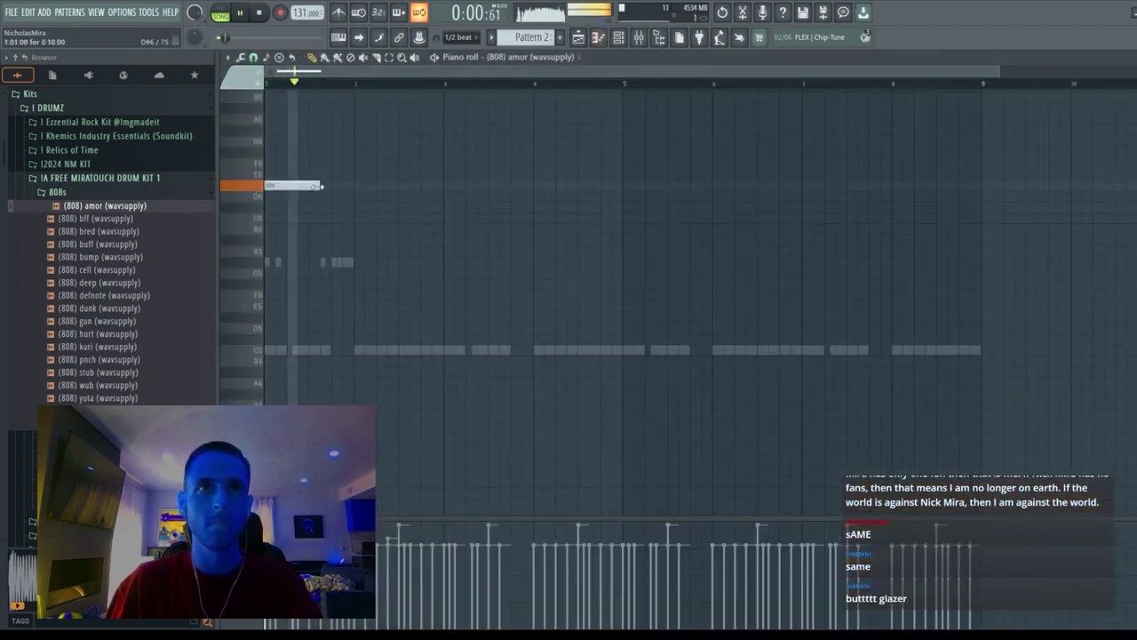
pyautogui.click(379, 162)
pyautogui.click(446, 185)
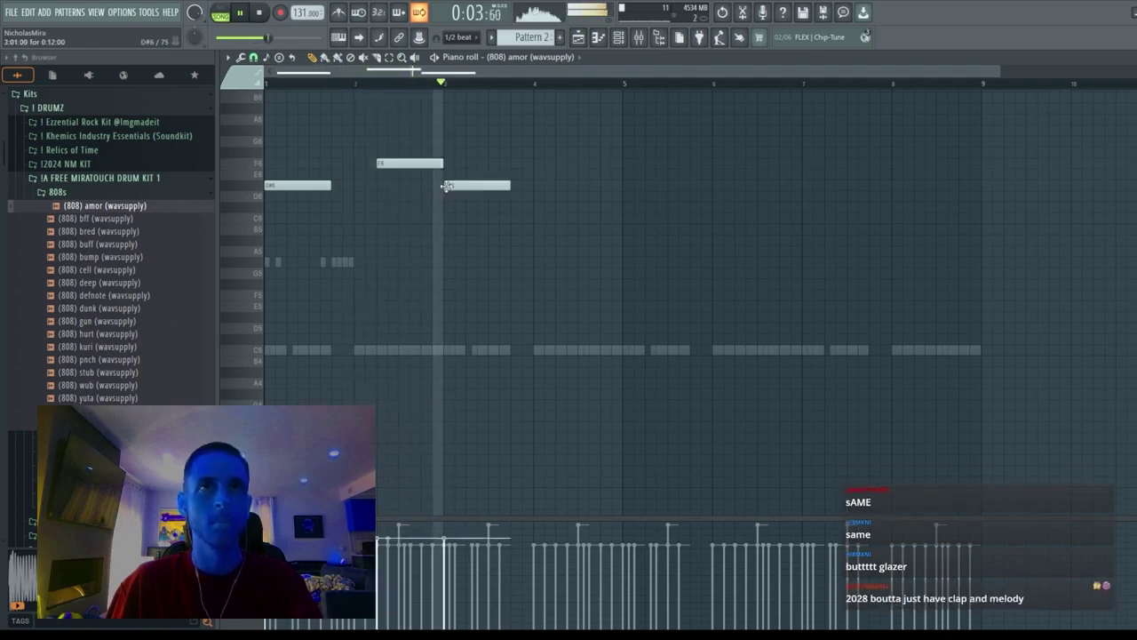
# Step: Delete the 808 note in bar 3 and transpose the other two notes down one octave to D#5 and F5
pyautogui.rightClick(471, 187)
pyautogui.hotkey('ctrl', 'a')
pyautogui.hotkey('ctrl', 'Down')
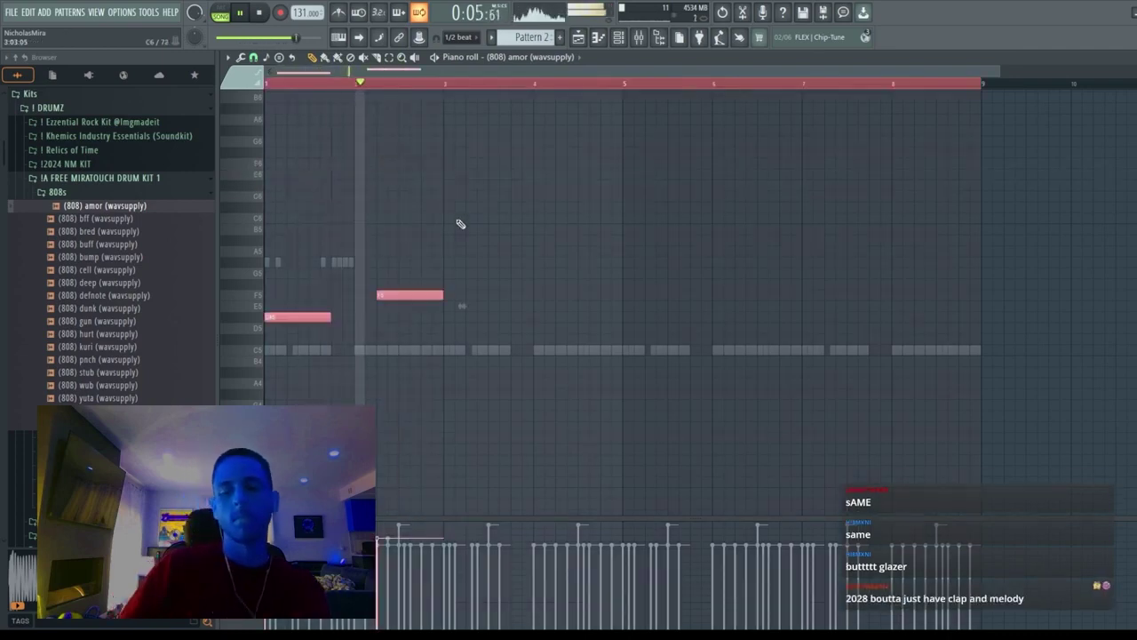
pyautogui.hotkey('ctrl', 'd')
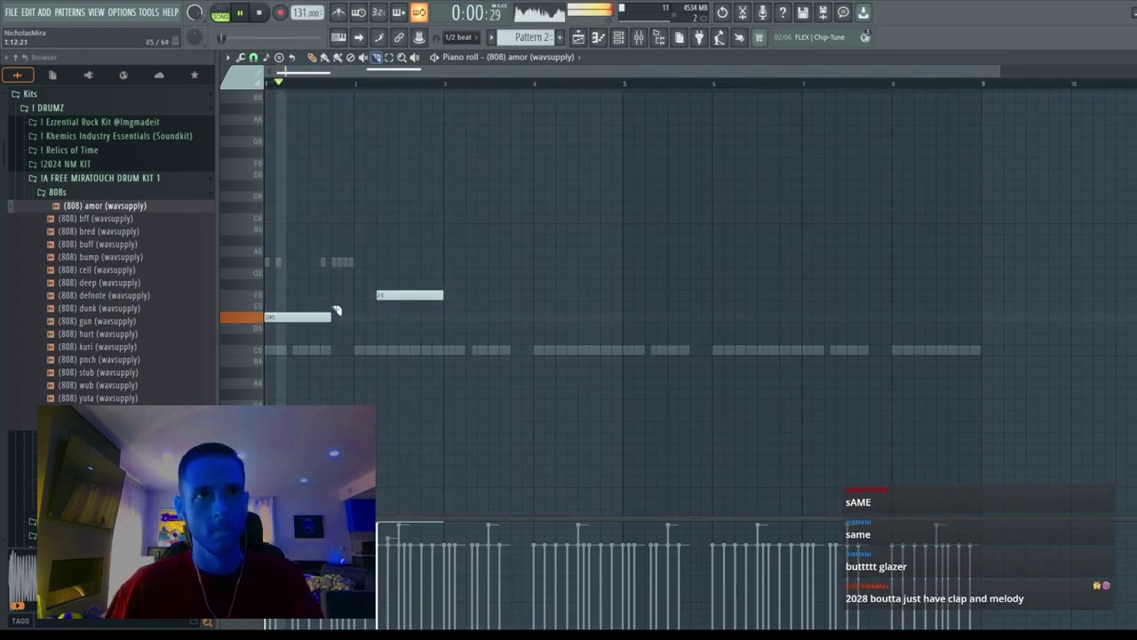
# Step: Fill the 808 gap with a 4-step D#5 on step 13 of bar 1, a 2-step F5 opening bar 2 and a 14-step F5 from step 3
pyautogui.click(338, 317)
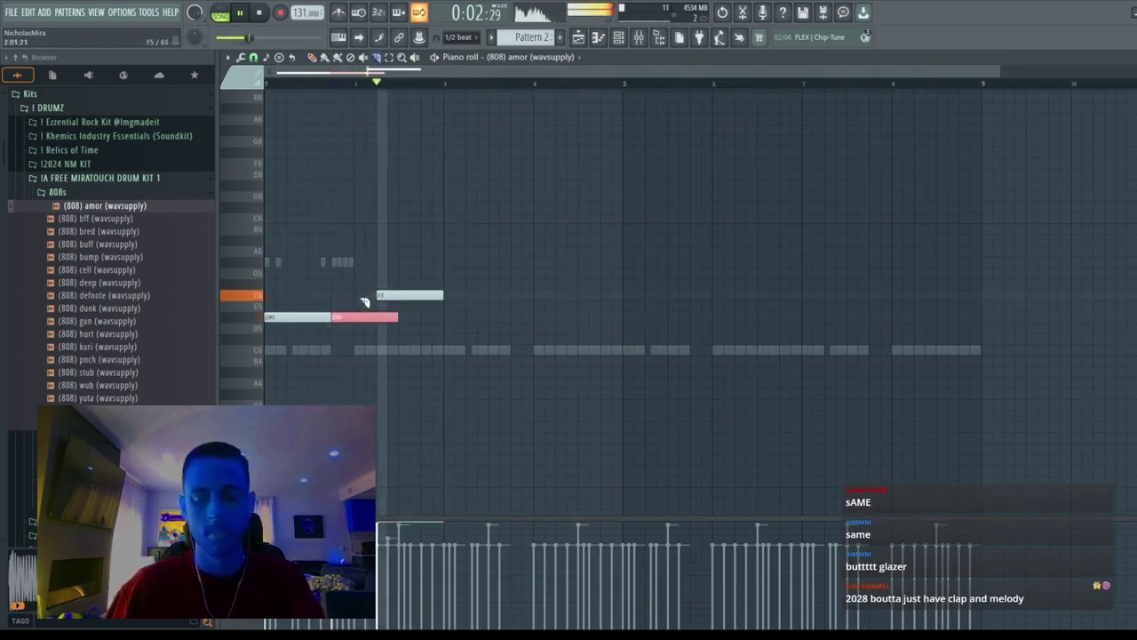
pyautogui.moveTo(398, 316); pyautogui.dragTo(376, 316)
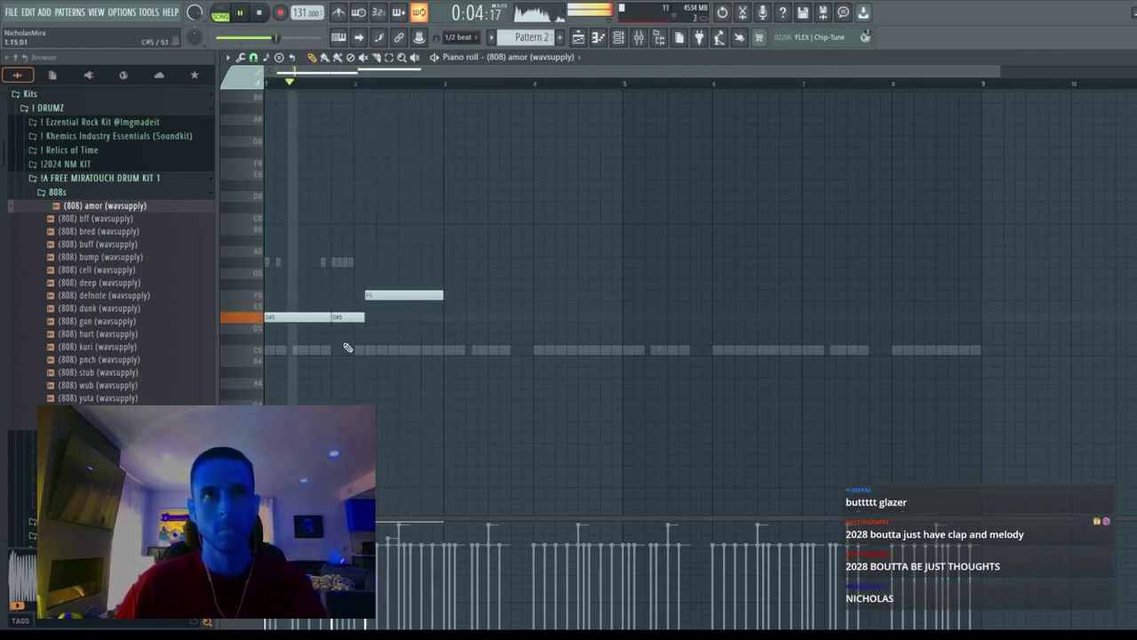
pyautogui.moveTo(343, 317); pyautogui.dragTo(411, 299)
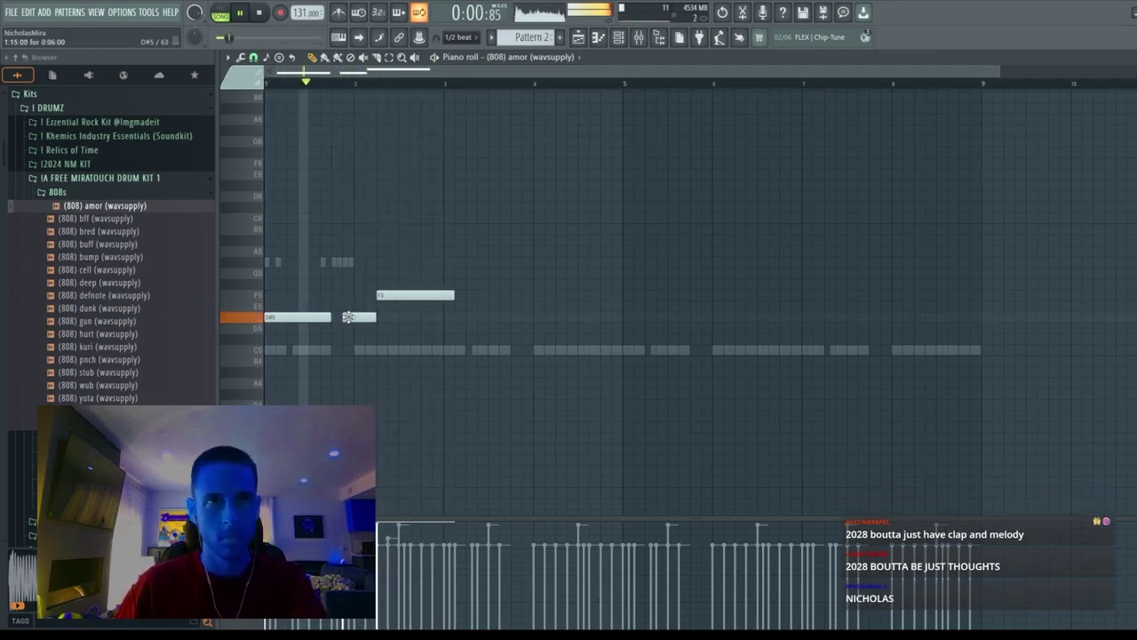
pyautogui.moveTo(347, 318); pyautogui.dragTo(338, 319)
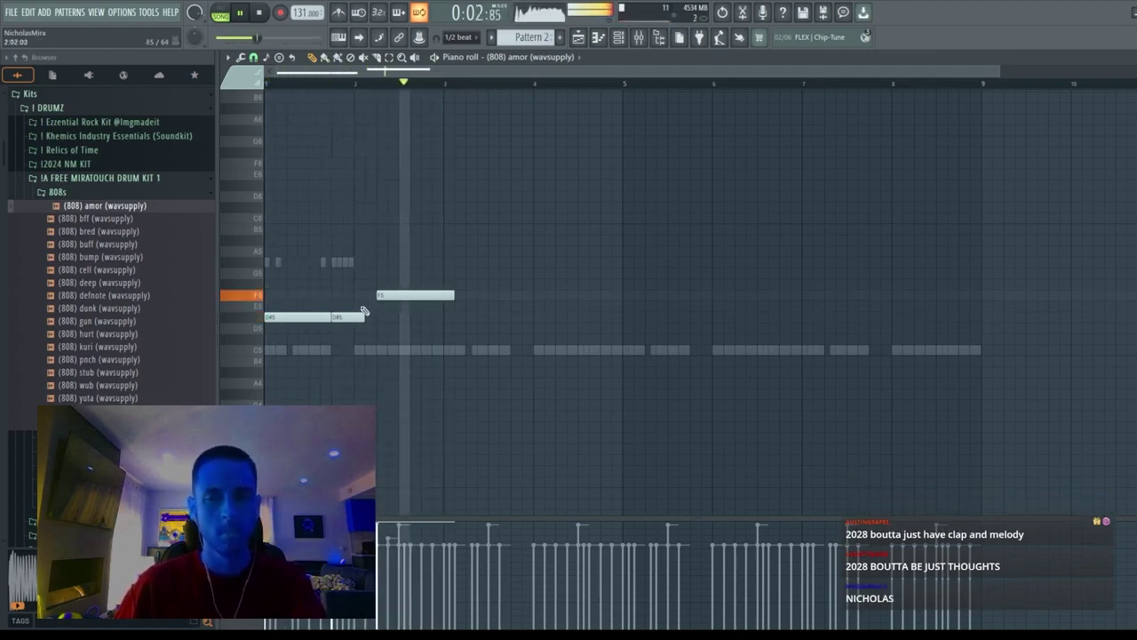
pyautogui.click(360, 295)
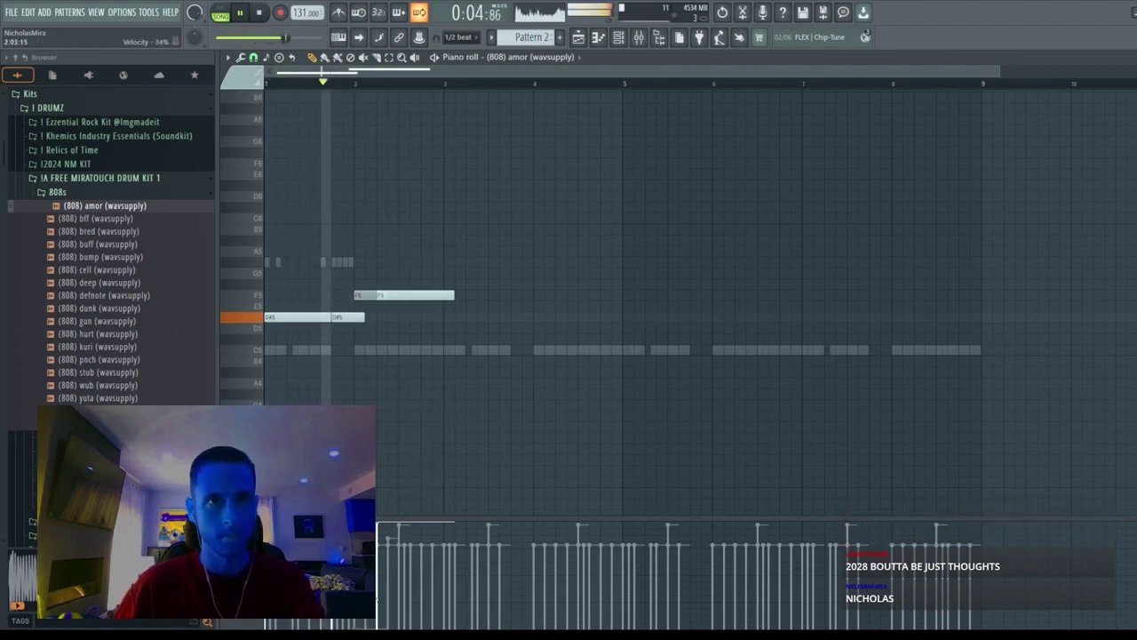
pyautogui.moveTo(366, 317); pyautogui.dragTo(379, 295)
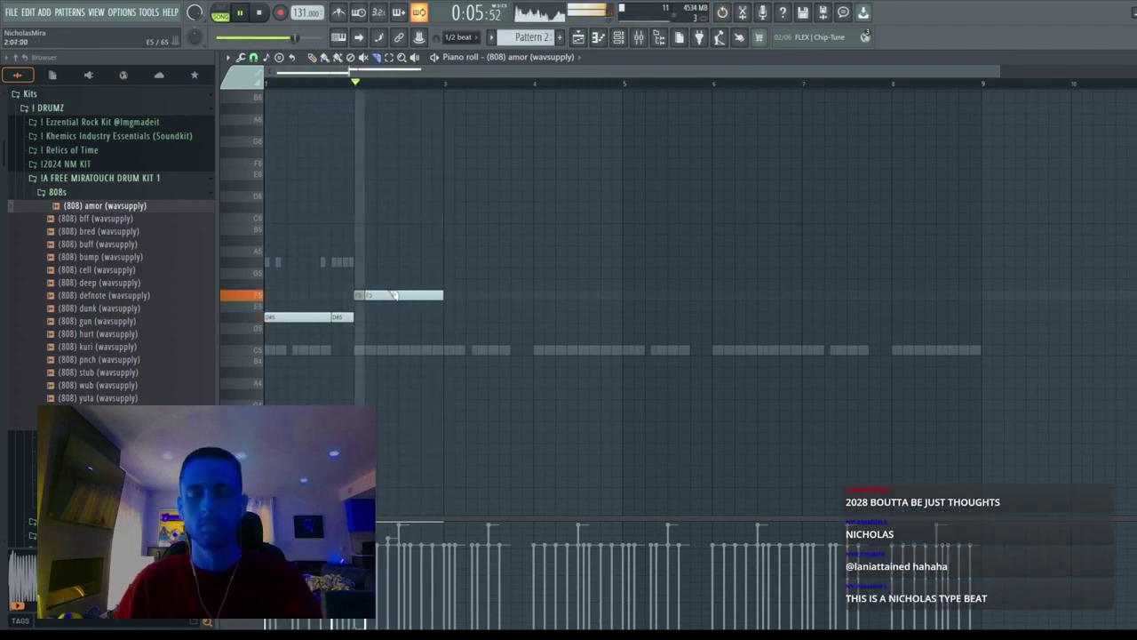
# Step: Show the mixer and open the Fruity soft clipper on the Master track
pyautogui.press('F7')
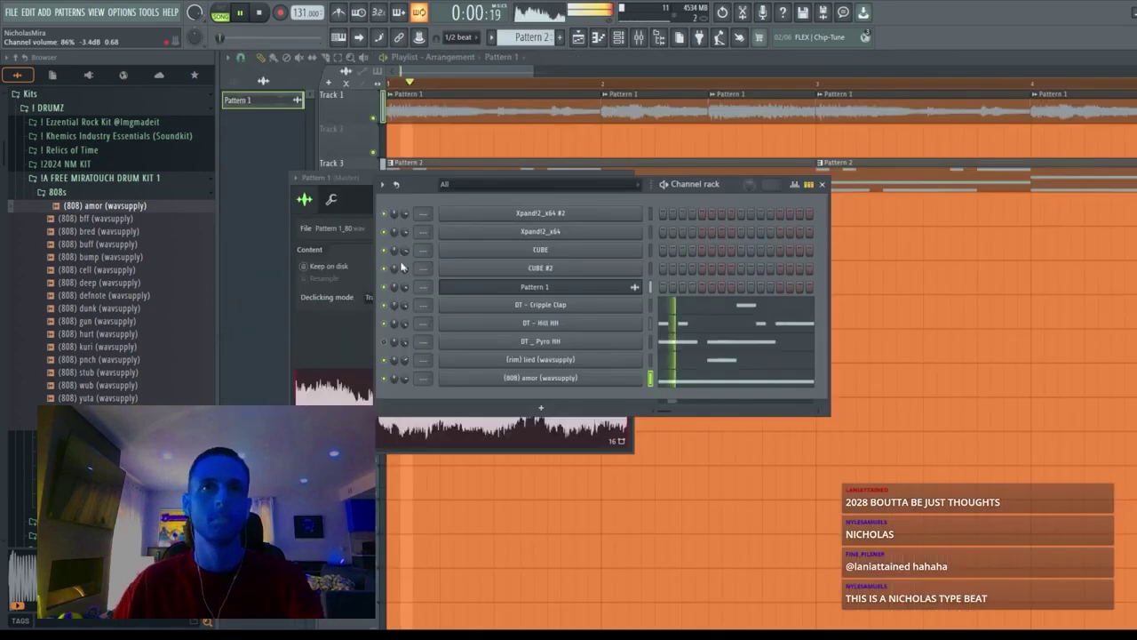
pyautogui.click(640, 40)
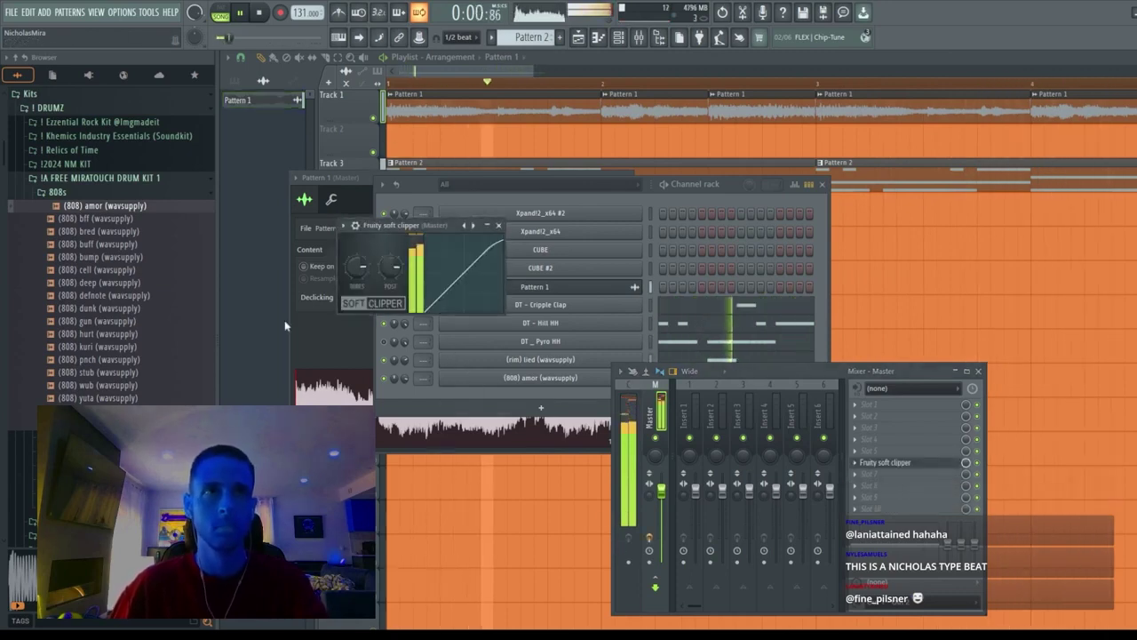
pyautogui.click(395, 347)
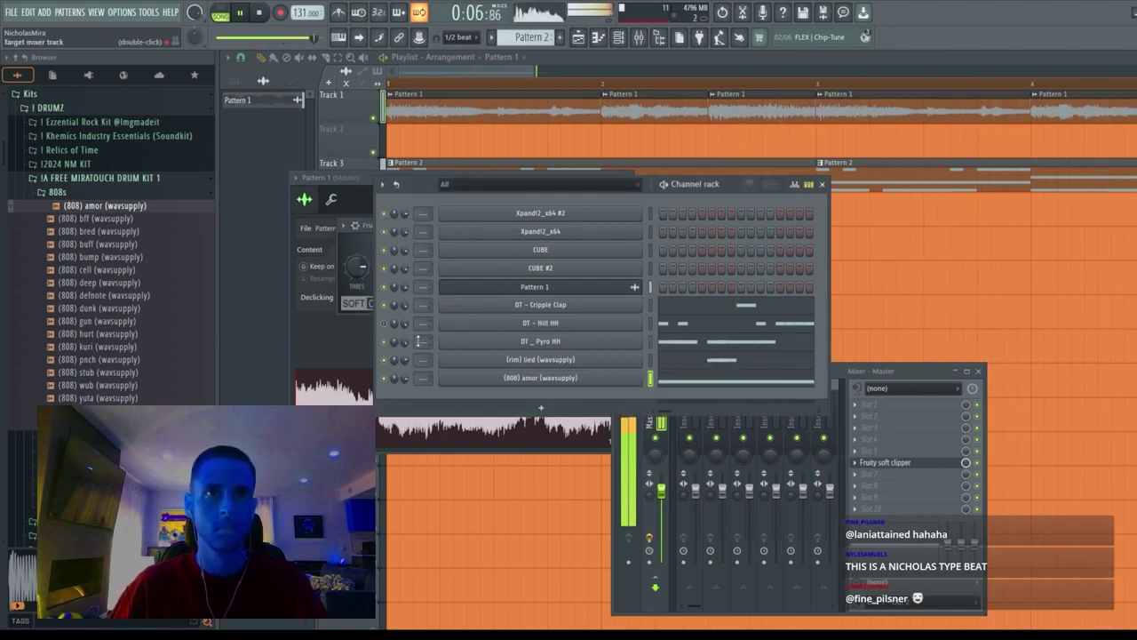
# Step: Set the DT _ Pyro HH sample start offset to about 25% and adjust the volume balance of the clap and hi-hat channels
pyautogui.click(533, 341)
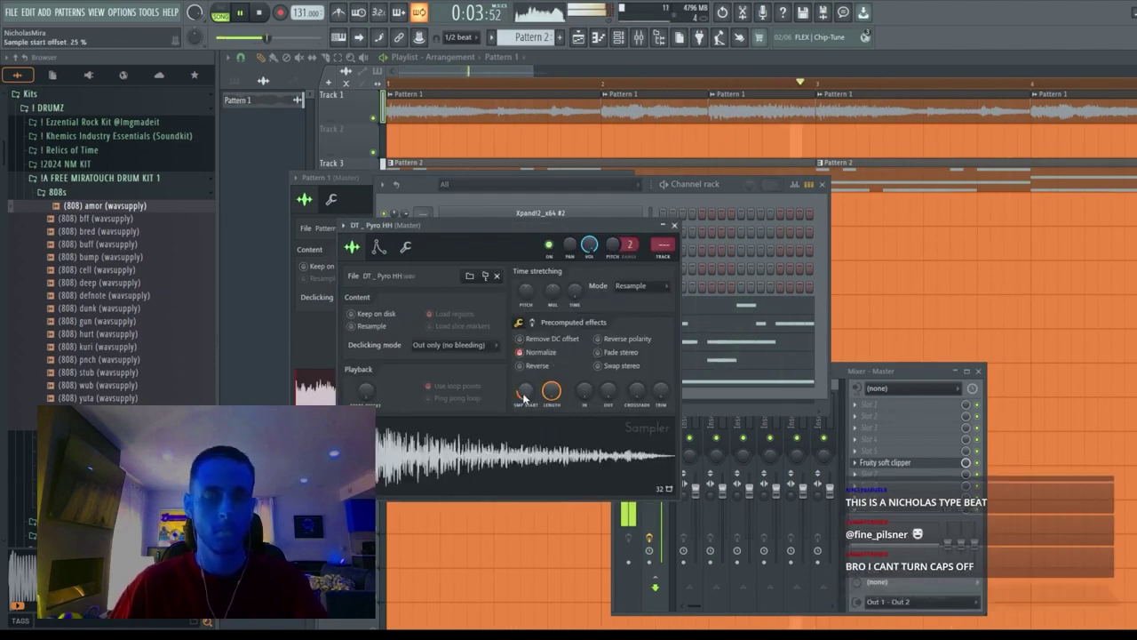
pyautogui.press('Escape')
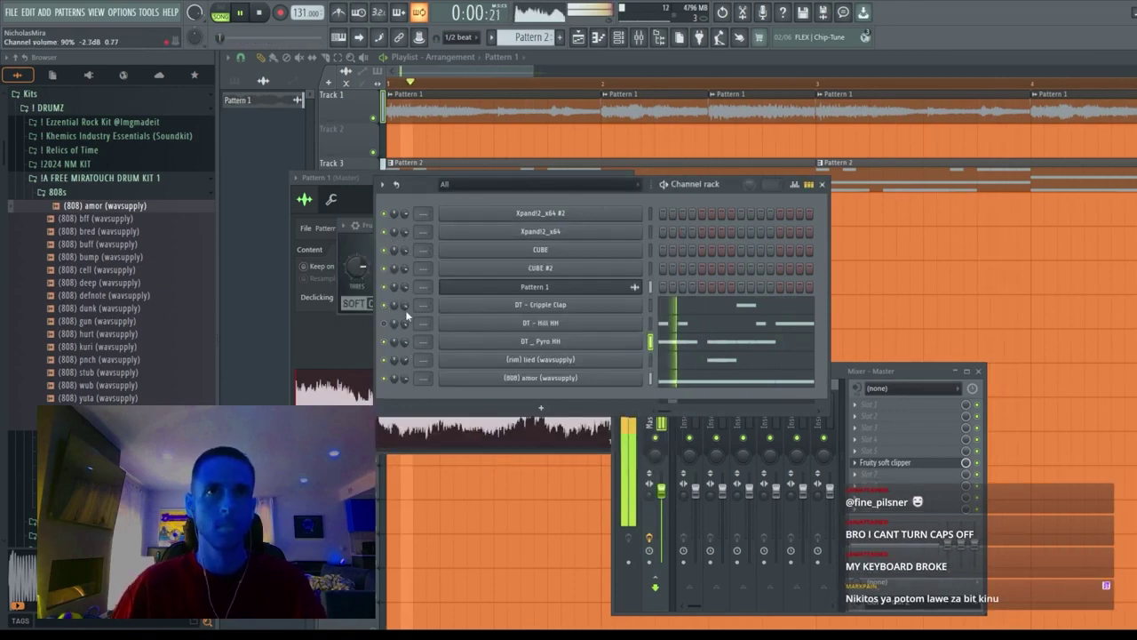
pyautogui.moveTo(407, 315); pyautogui.dragTo(407, 302)
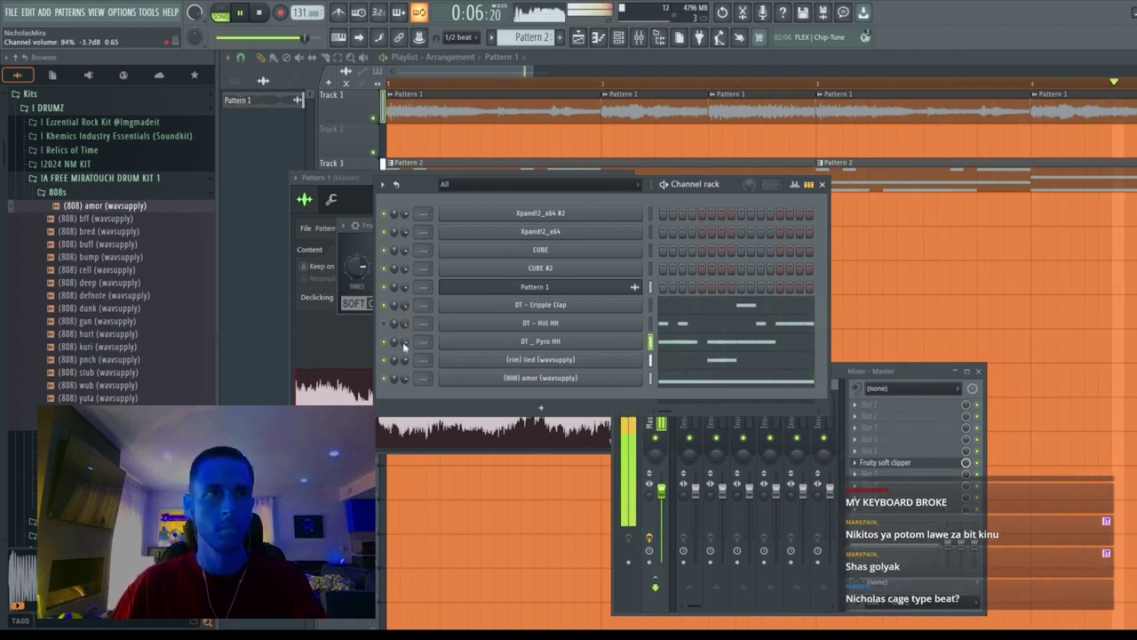
# Step: Add (perc) recoil from the MIRATOUCH kit's PERCS SFX folder as a new channel with hits on steps 1 and 9, lowering its volume to about 40%
pyautogui.click(53, 192)
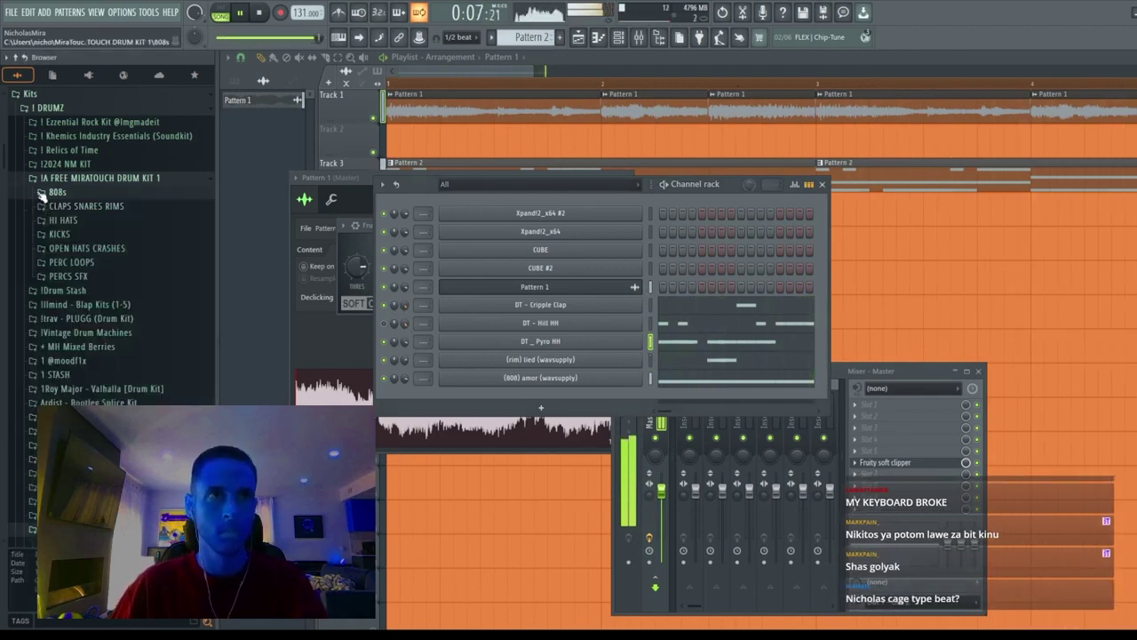
pyautogui.click(67, 275)
pyautogui.click(105, 353)
pyautogui.click(120, 379)
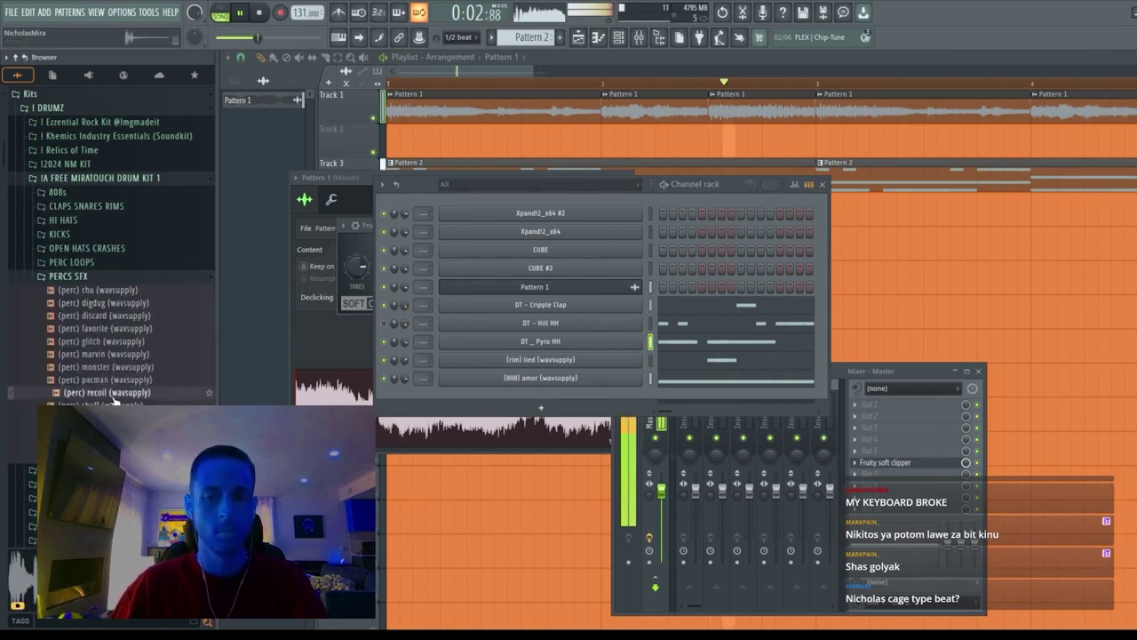
pyautogui.moveTo(113, 401); pyautogui.dragTo(604, 396)
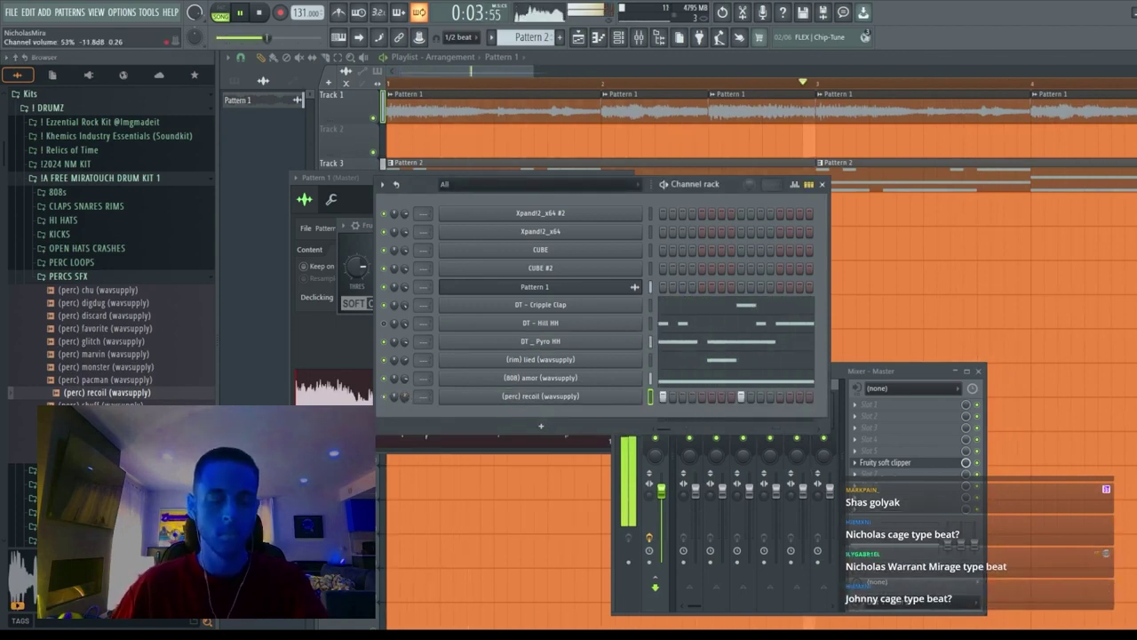
pyautogui.scroll(-4, 405, 396)
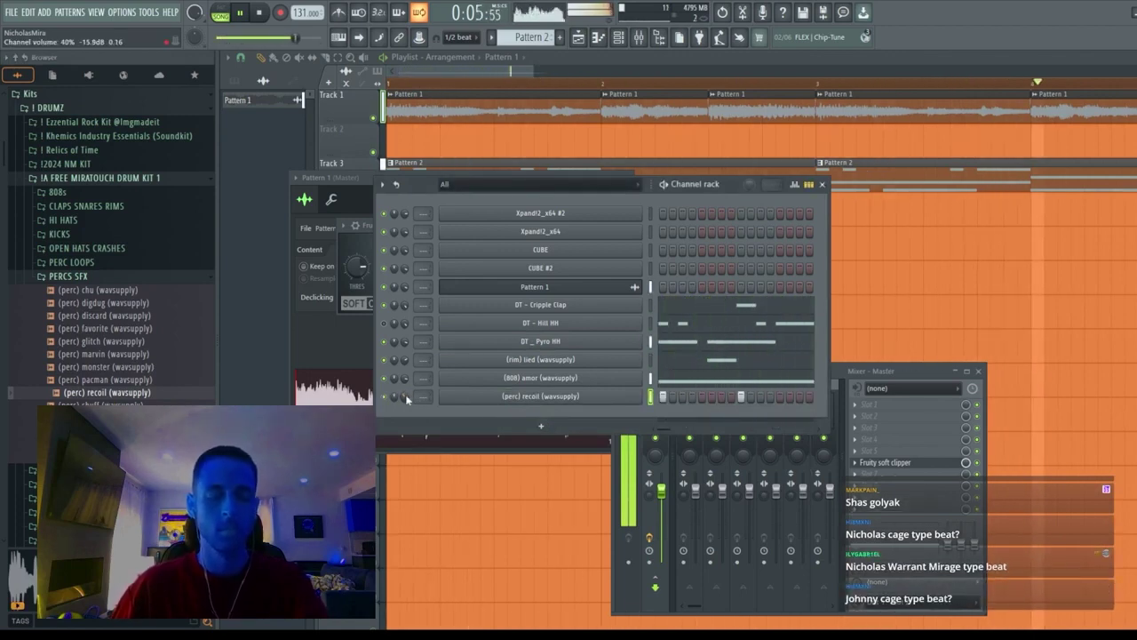
pyautogui.scroll(-4, 405, 397)
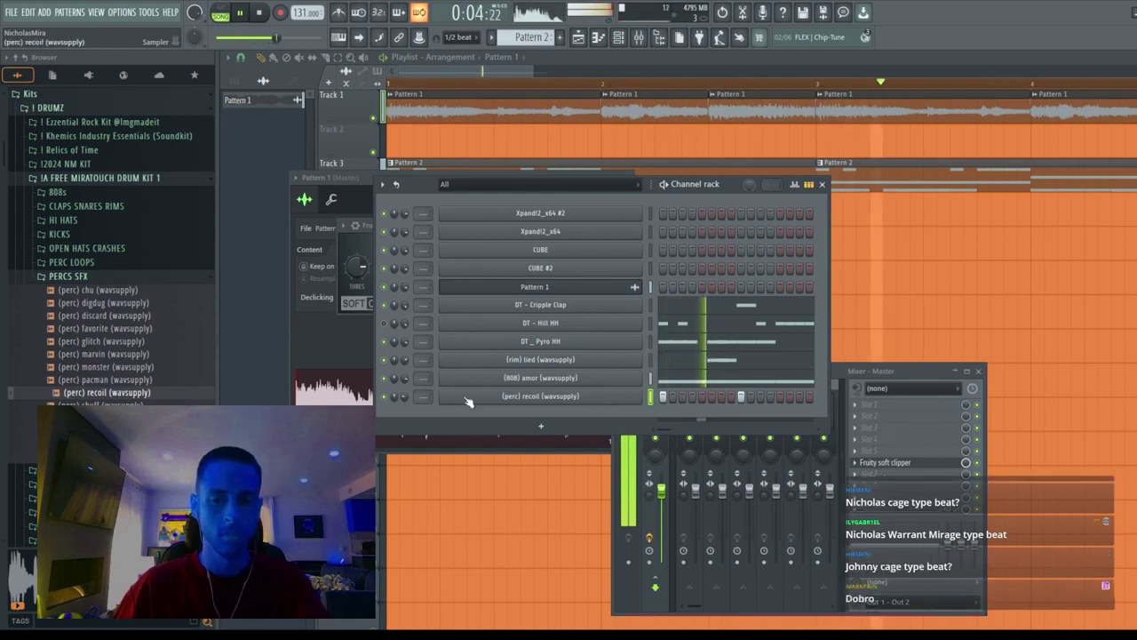
# Step: Audition more percs, add (perc) shuff as a new channel with a hit on step 5 and lower its volume
pyautogui.scroll(-3, 405, 397)
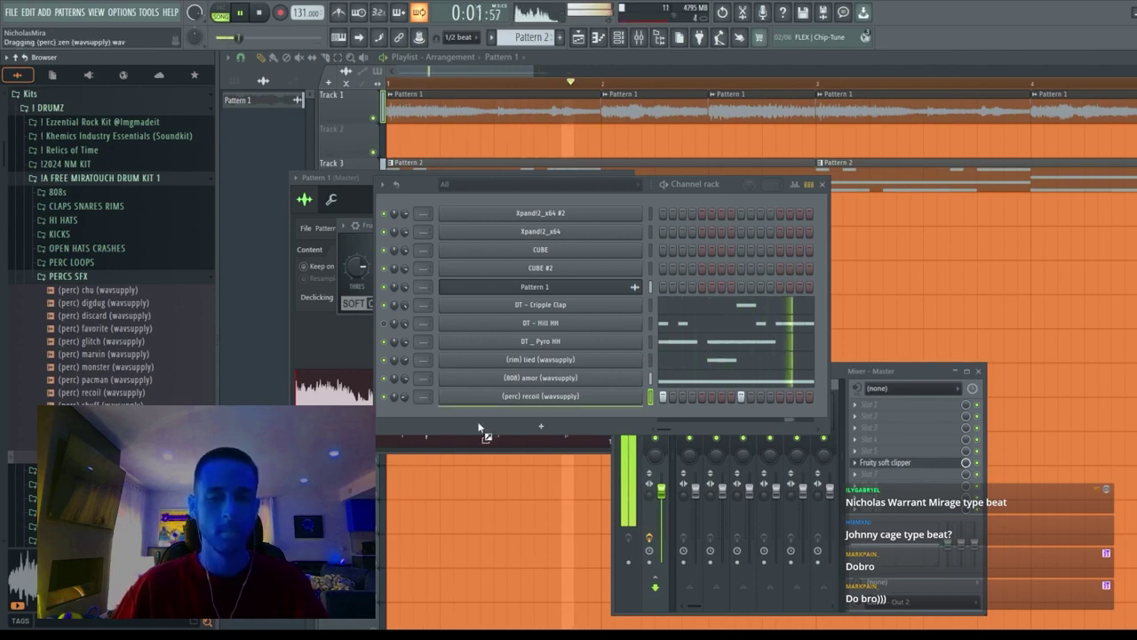
pyautogui.press('Up')
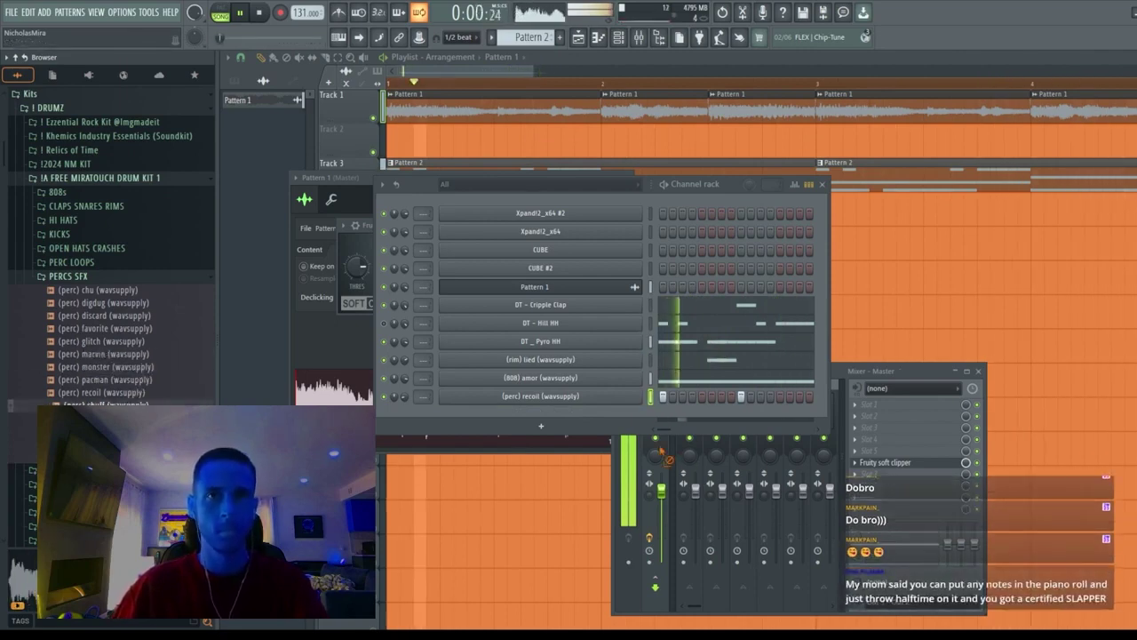
pyautogui.moveTo(102, 404); pyautogui.dragTo(698, 413)
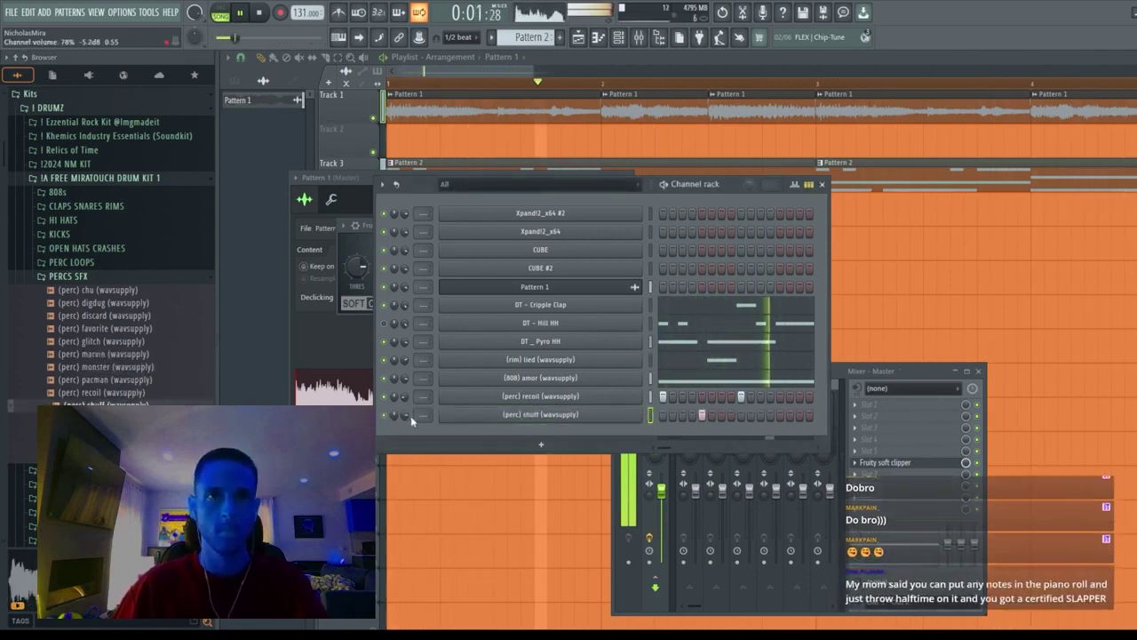
pyautogui.moveTo(394, 414); pyautogui.dragTo(394, 425)
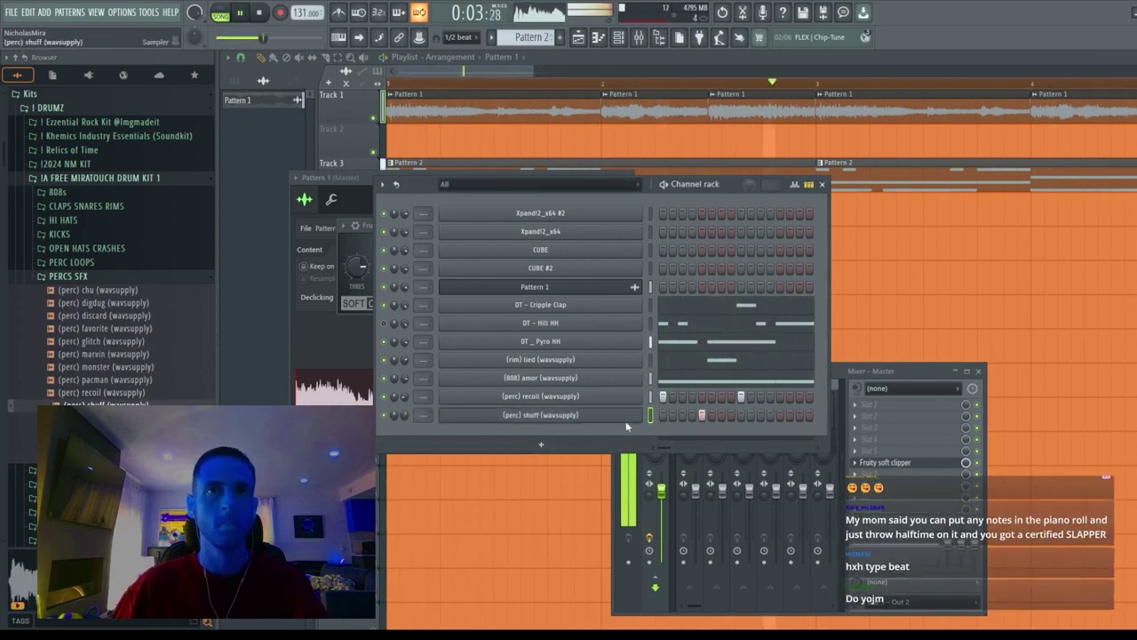
pyautogui.press('F7')
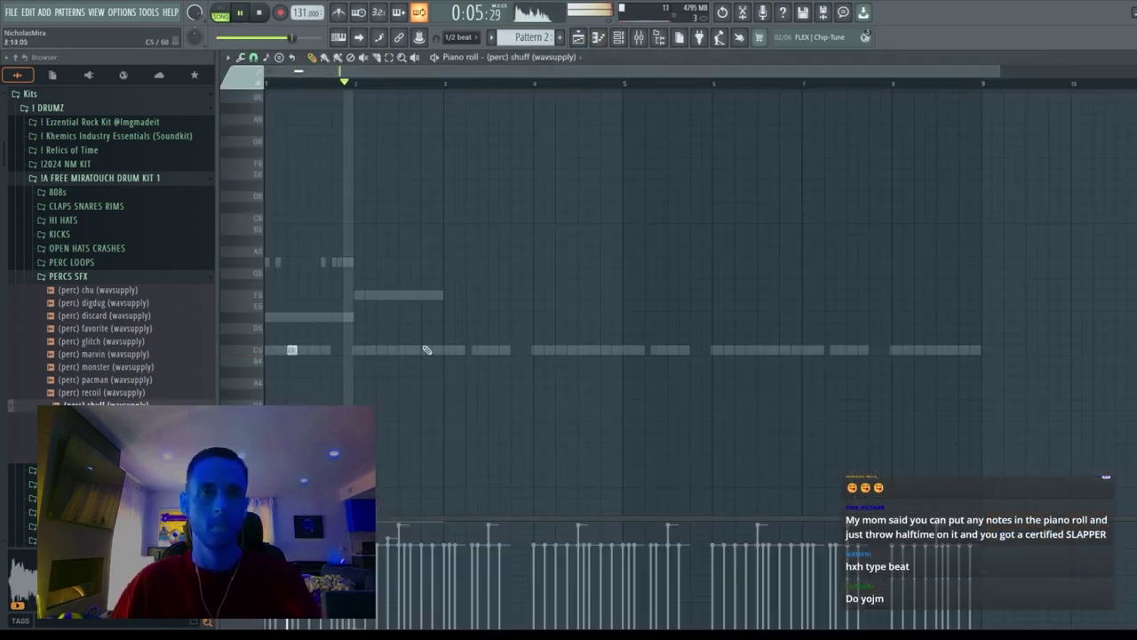
pyautogui.press('F7')
# Step: Close the floating plugin and mixer windows and duplicate the four-bar arrangement twice so it fills bars 1 to 16
pyautogui.click(498, 225)
pyautogui.click(978, 370)
pyautogui.scroll(-3, 645, 116)
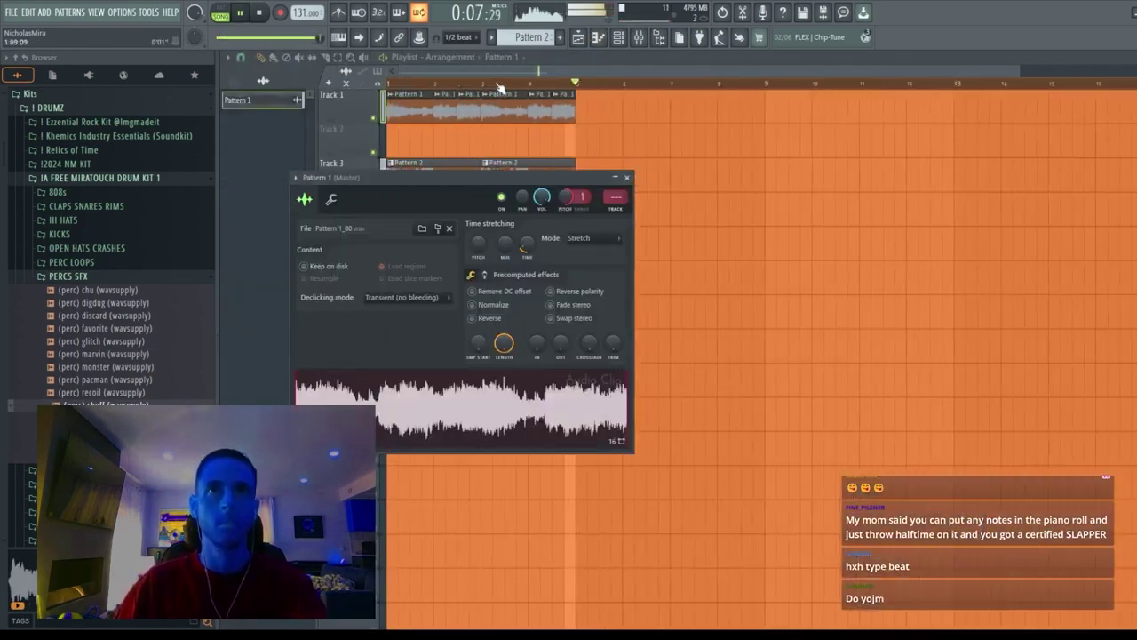
pyautogui.hotkey('ctrl', 'b')
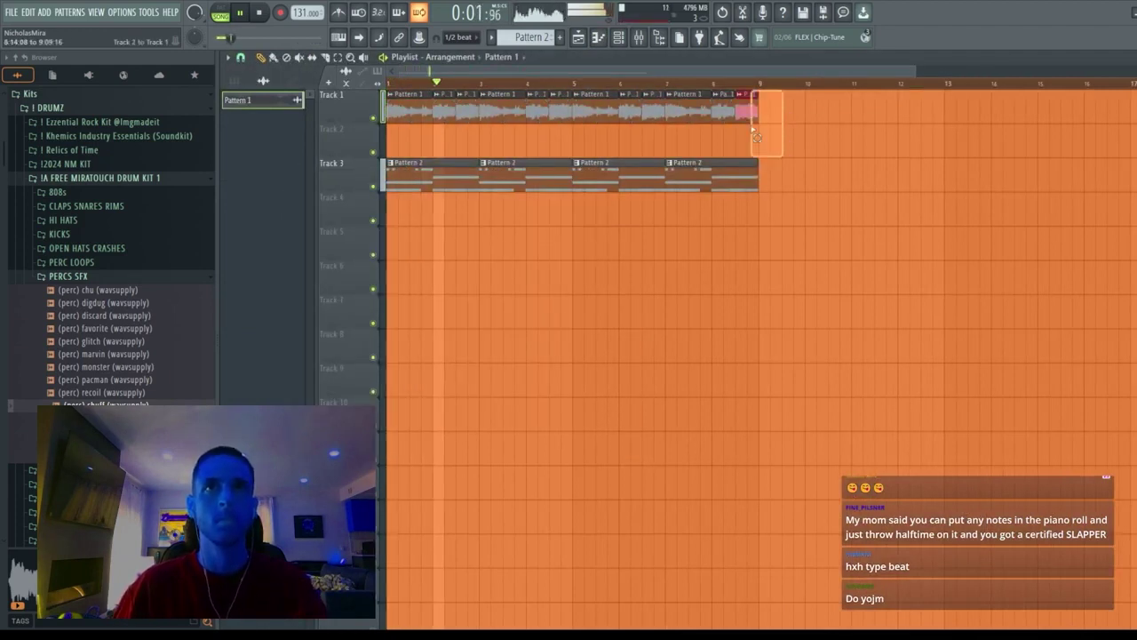
pyautogui.hotkey('ctrl', 'b')
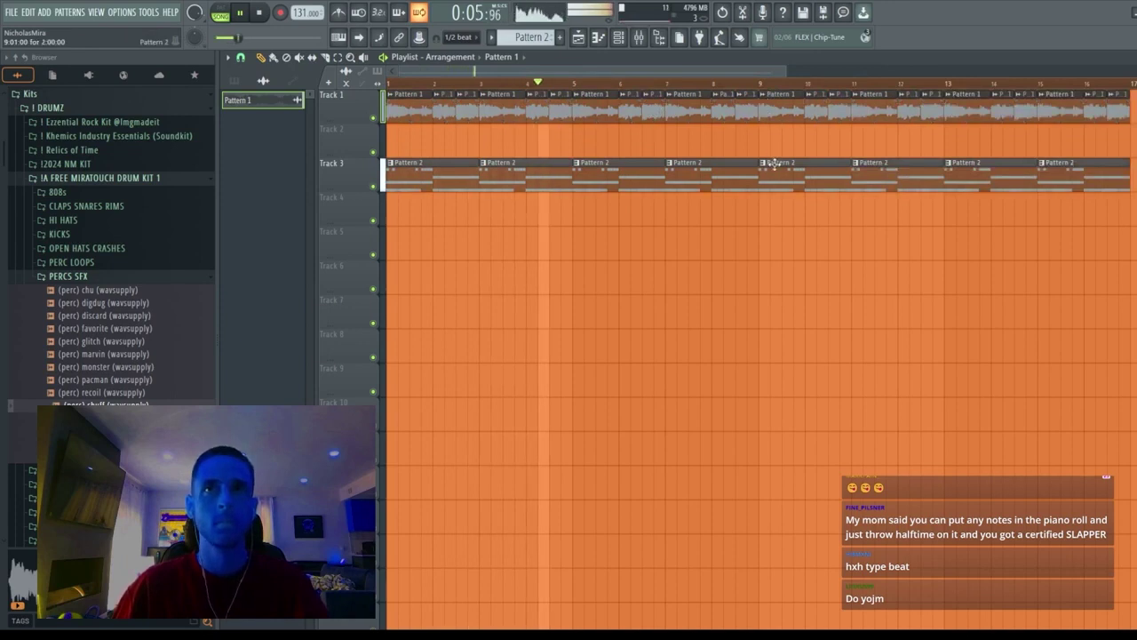
# Step: Stop playback, make the Pattern 2 clip at bar 9 unique as Pattern 3 and open it for note editing
pyautogui.press('space')
pyautogui.press('F4')
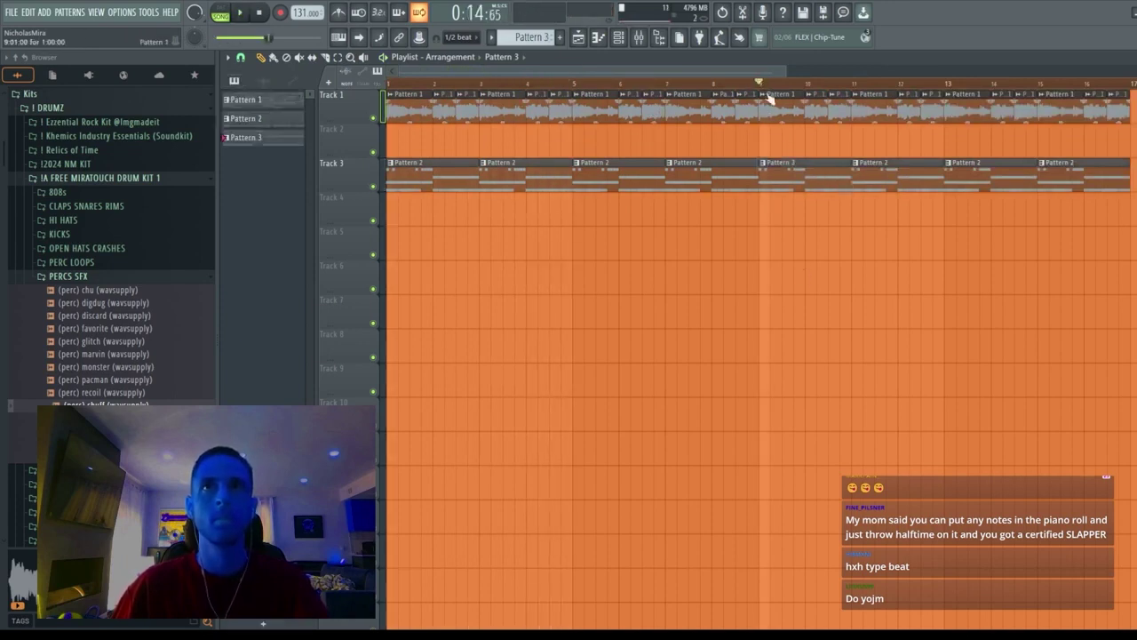
pyautogui.doubleClick(800, 189)
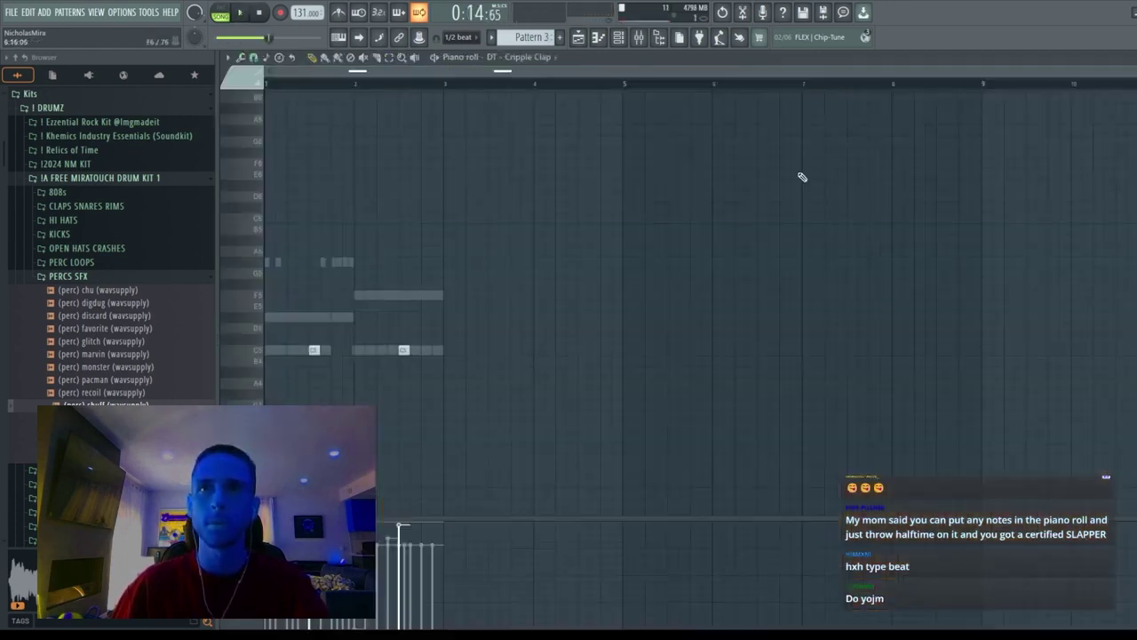
# Step: In Pattern 3's 808 line, split the first D#5 at step 7 of bar 1 and raise the step 13 note to F5
pyautogui.press('space')
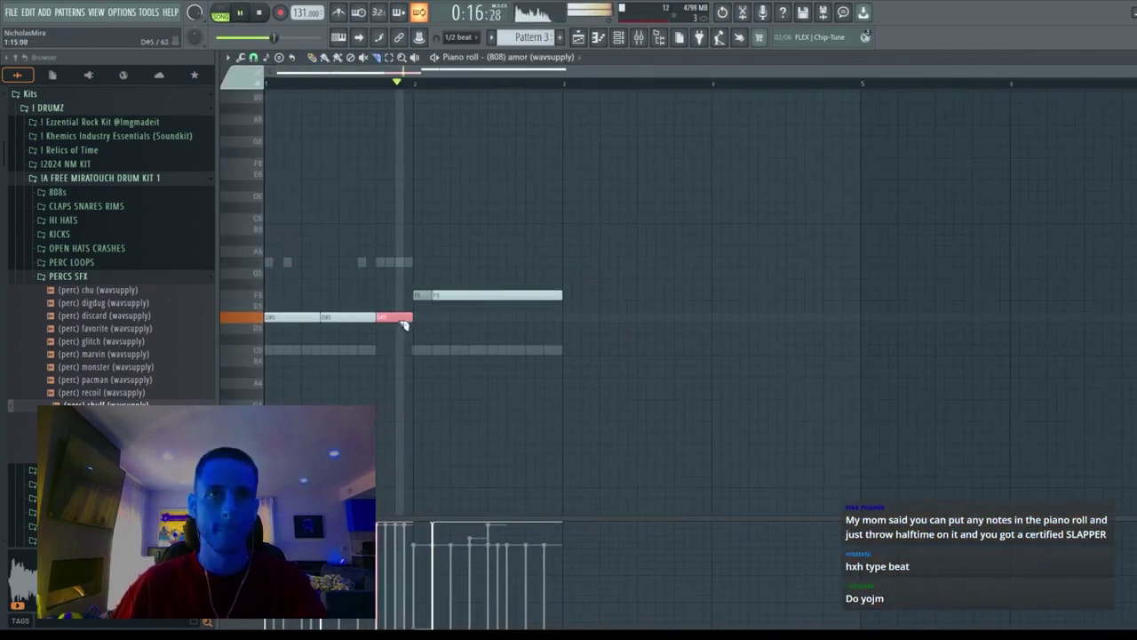
pyautogui.hotkey('shift', 'Up')
pyautogui.hotkey('shift', 'Up')
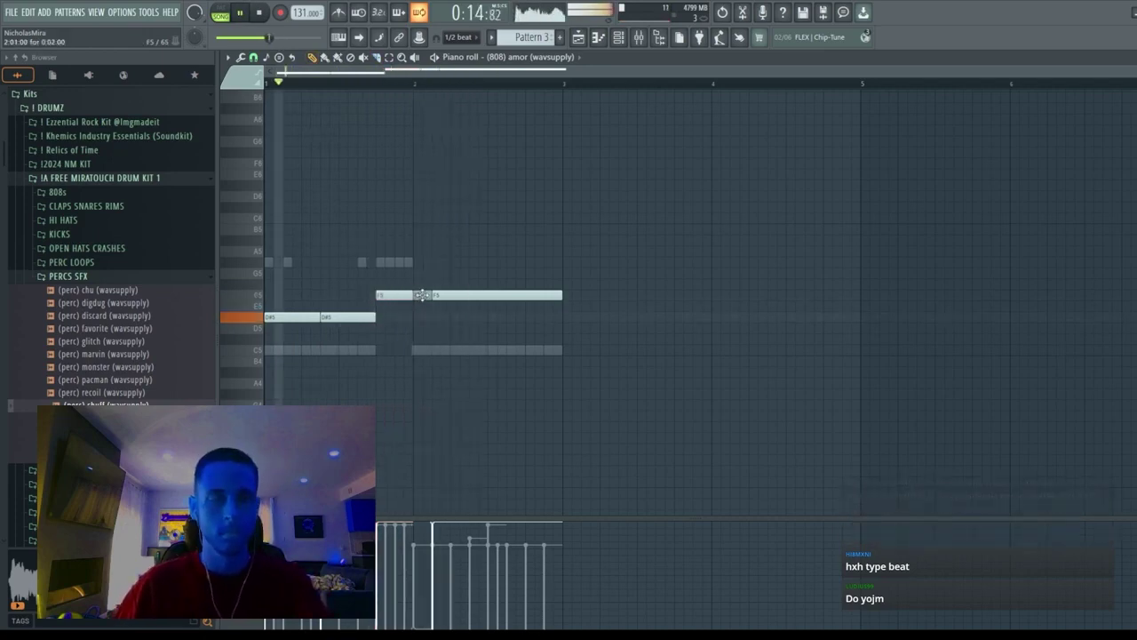
# Step: Remove the short F5 opening bar 2, start the long F5 on step 5, split it at step 11 and extend the preceding F5 to close the gap
pyautogui.moveTo(434, 298); pyautogui.dragTo(454, 299)
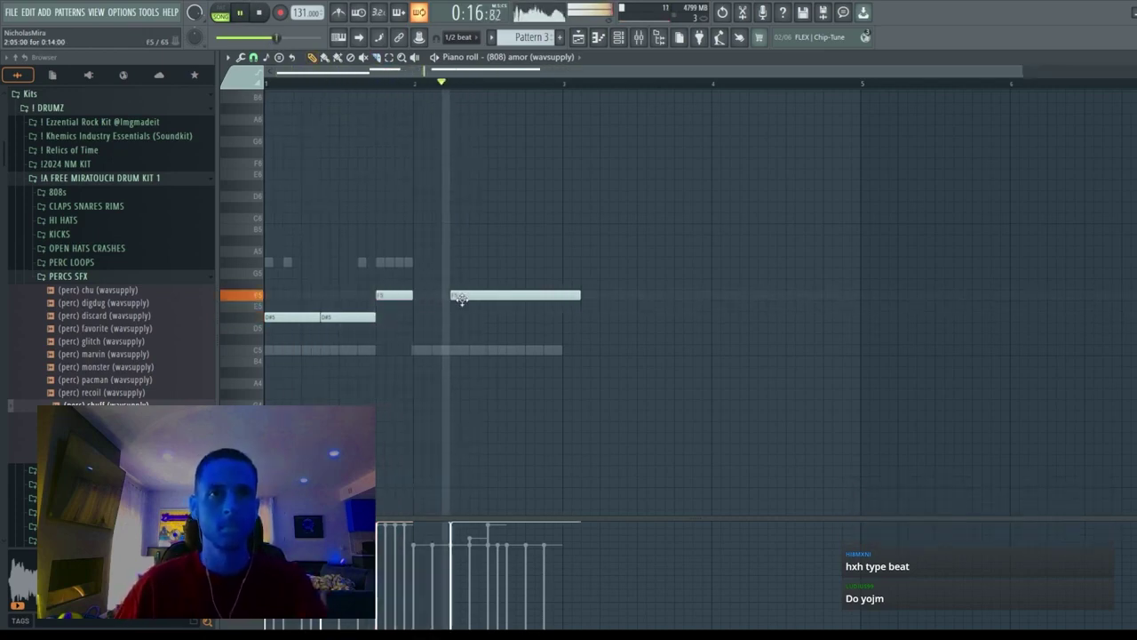
pyautogui.moveTo(582, 299)
pyautogui.mouseDown()
pyautogui.moveTo(516, 299)
pyautogui.moveTo(563, 299)
pyautogui.mouseUp()
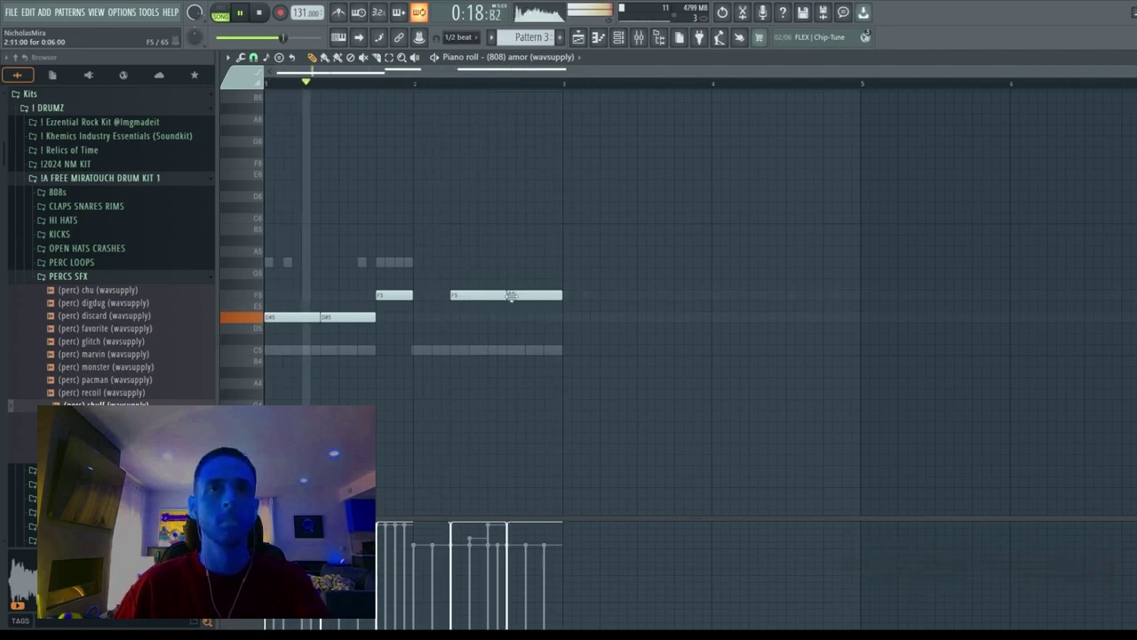
pyautogui.hotkey('ctrl', 'l')
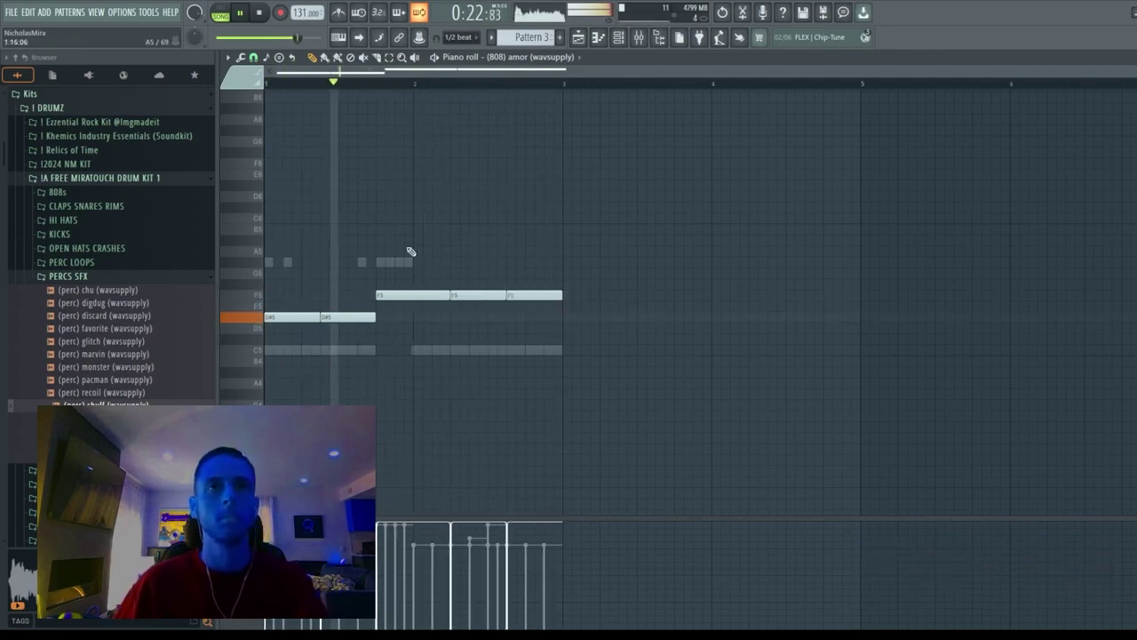
# Step: Replace the Pattern 2 clips in bars 11 to 16 of the playlist with Pattern 3 clips and show the mixer
pyautogui.press('F5')
pyautogui.moveTo(1039, 222); pyautogui.dragTo(872, 183)
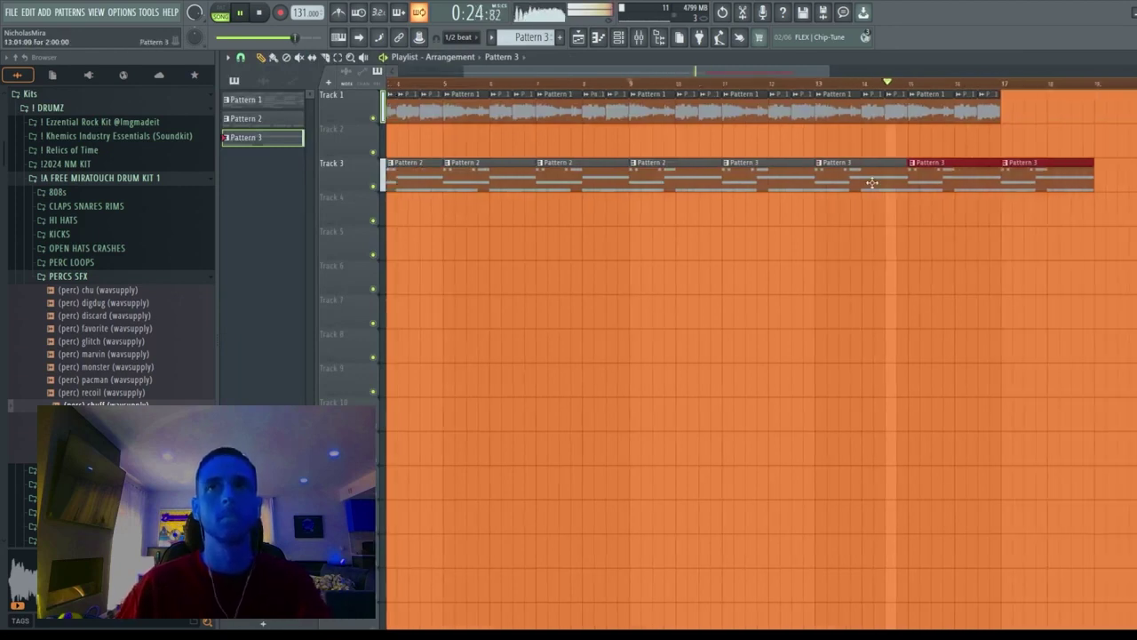
pyautogui.scroll(-4, 952, 89)
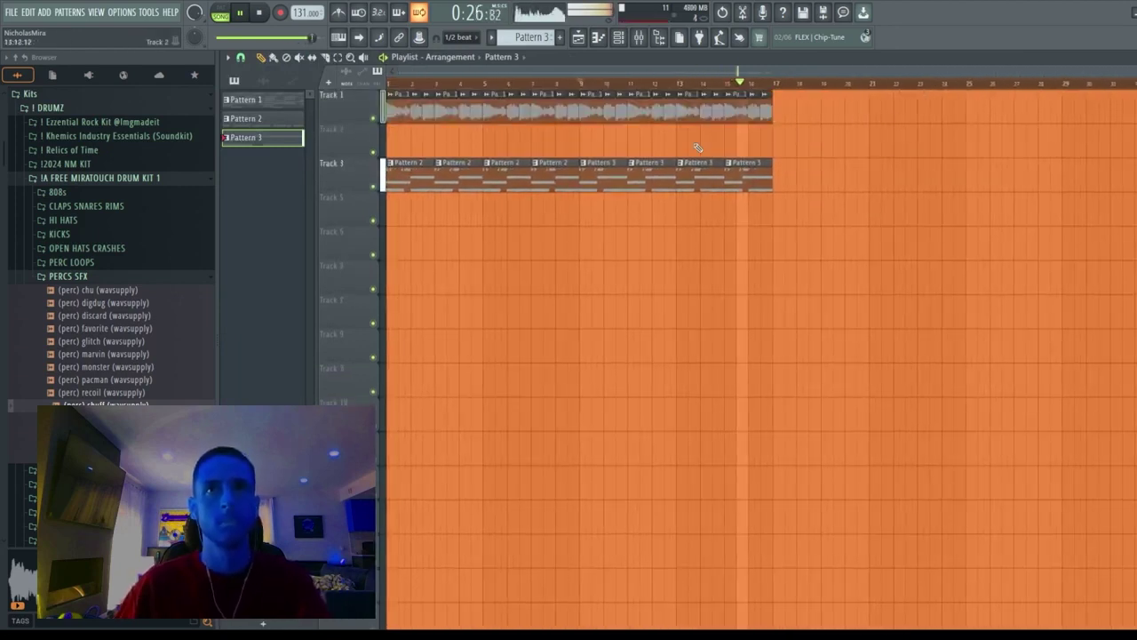
pyautogui.press('F9')
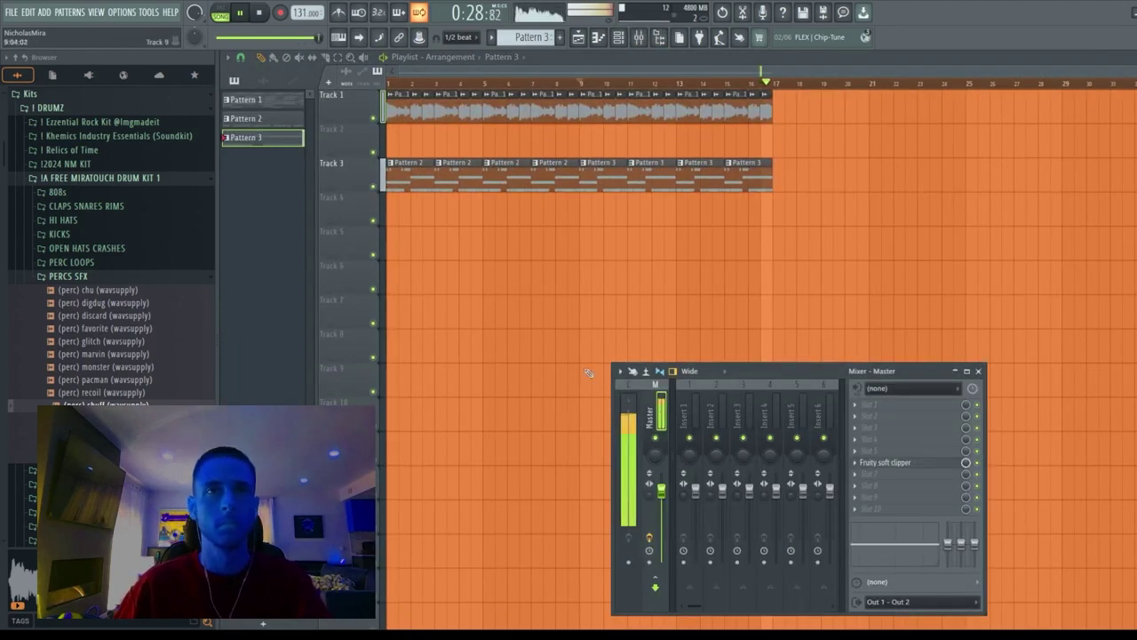
# Step: Hide the mixer, consolidate Track 1's chopped clips into one audio clip and delete the original chops on Track 2
pyautogui.press('F9')
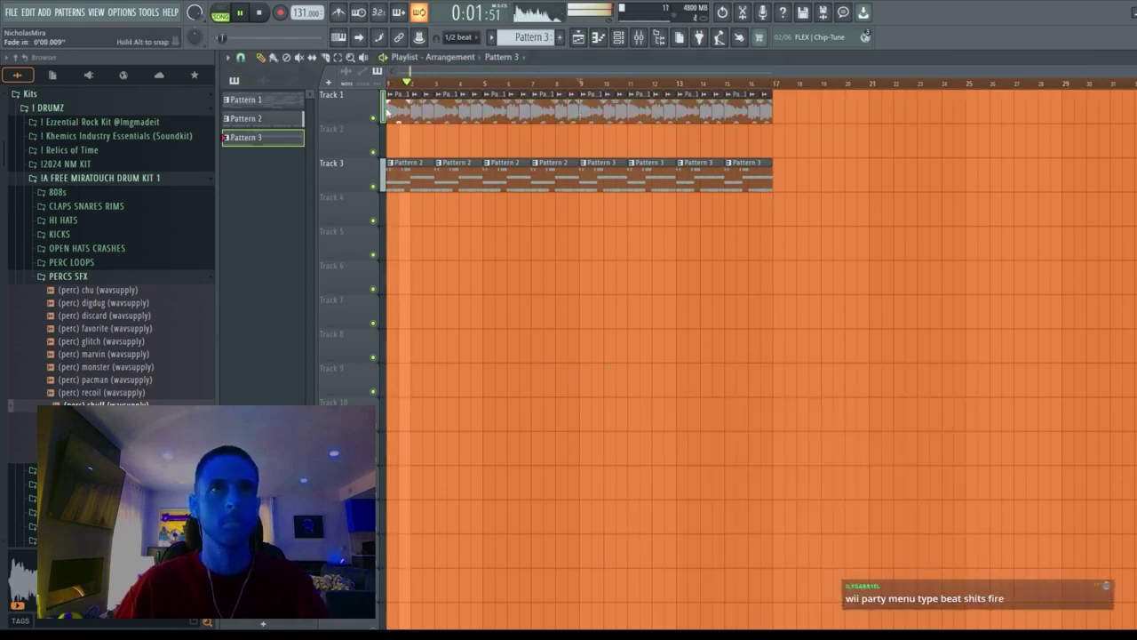
pyautogui.click(354, 105)
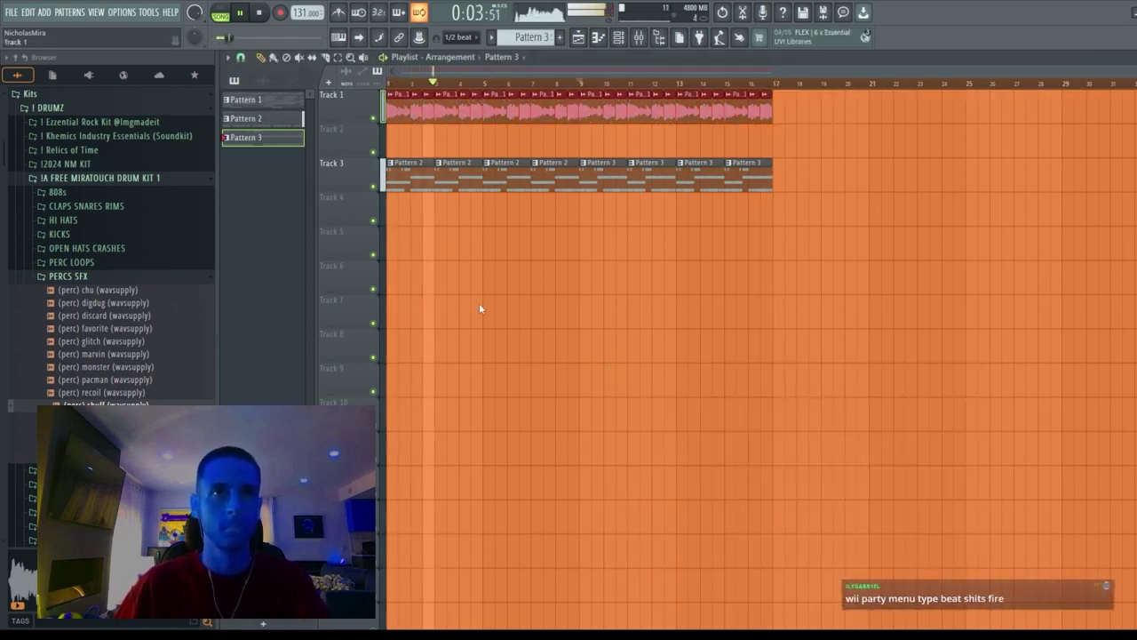
pyautogui.press('space')
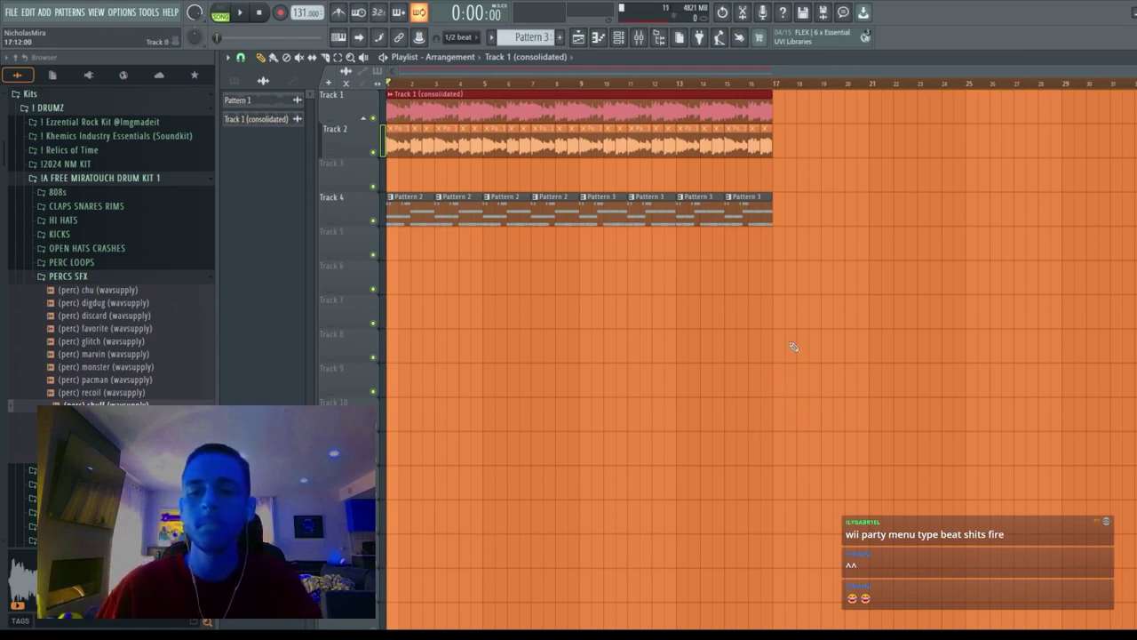
pyautogui.rightClick(763, 149)
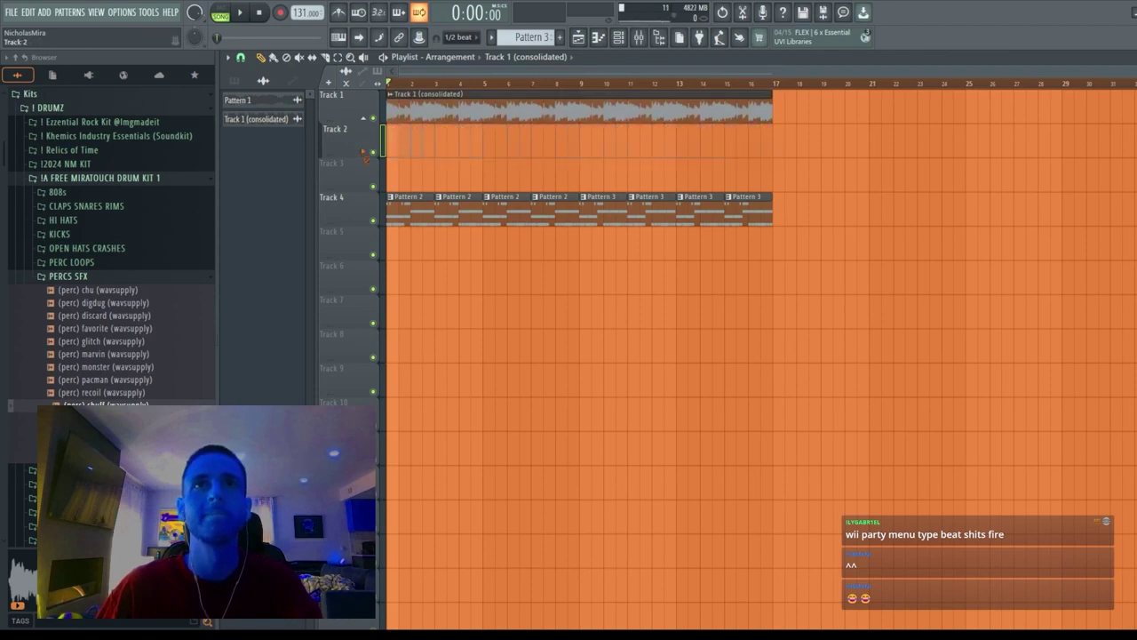
# Step: Place a copy of the consolidated Track 1 clip on Track 2, starting at bar 9
pyautogui.doubleClick(432, 108)
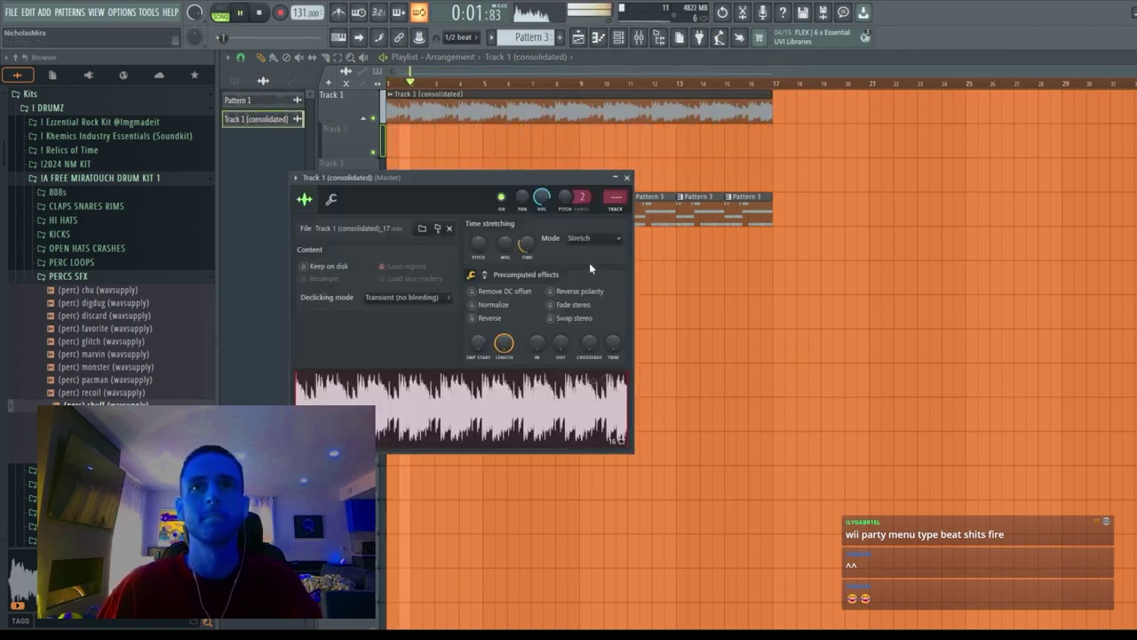
pyautogui.press('Escape')
pyautogui.click(583, 135)
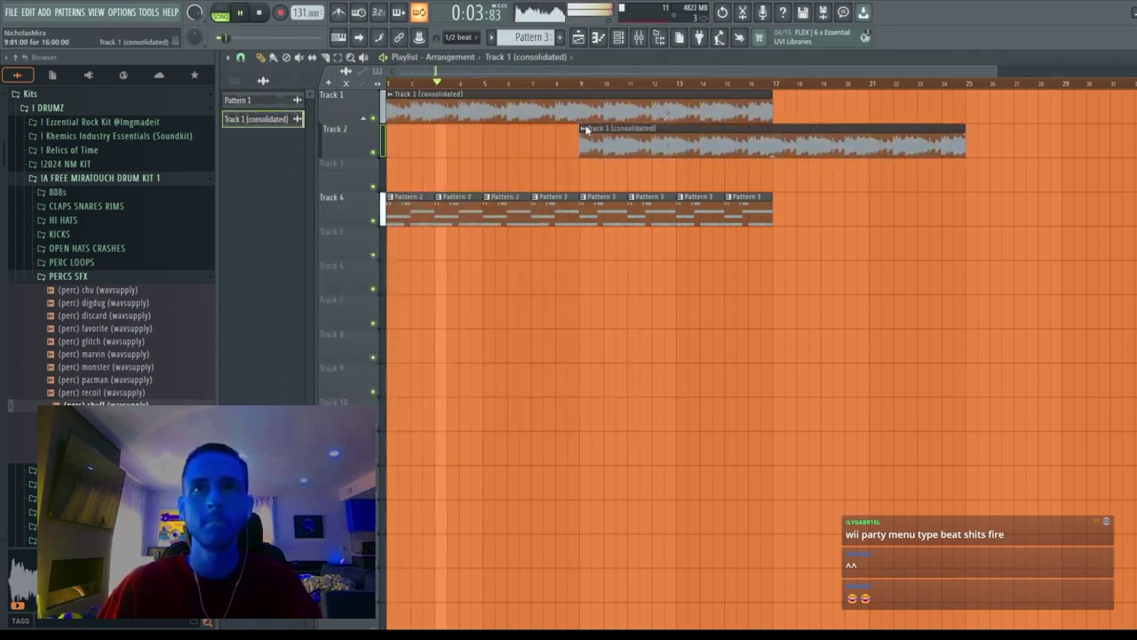
# Step: Make the bar 9 clip on Track 2 unique and raise its channel pitch to +1200 cents with a 12-semitone range
pyautogui.doubleClick(643, 135)
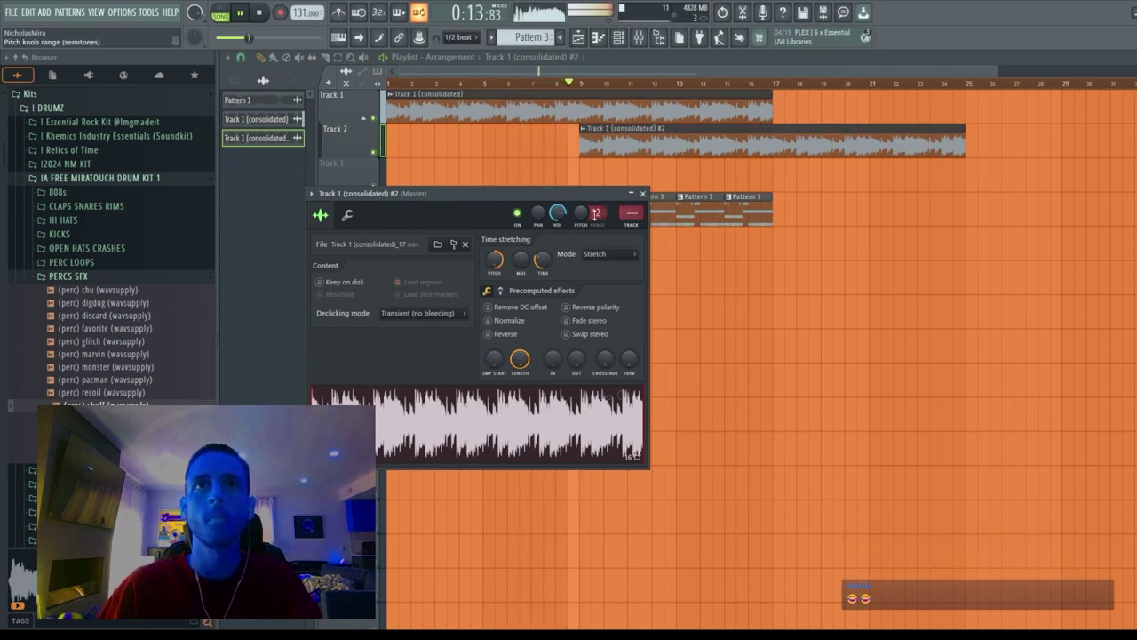
pyautogui.click(503, 334)
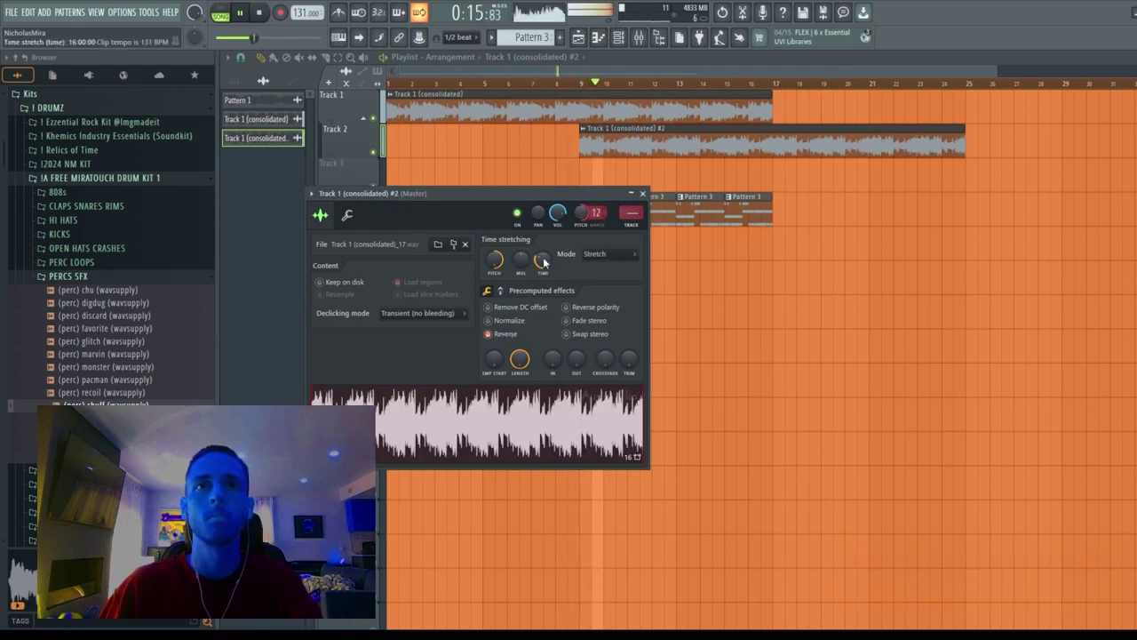
pyautogui.click(517, 338)
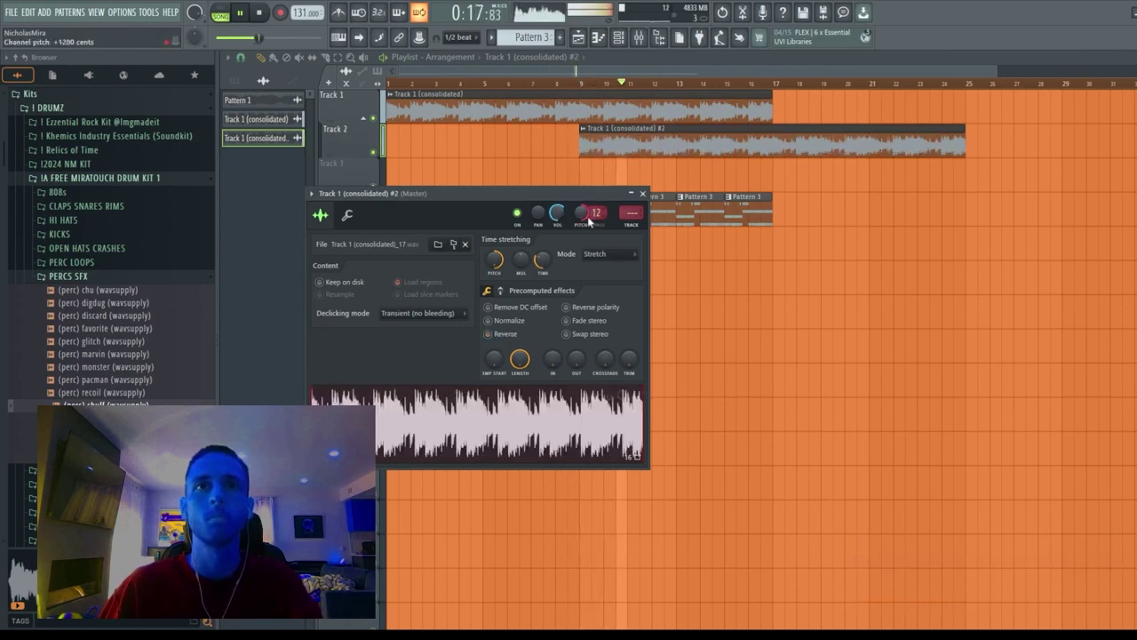
# Step: Cut the unique Track 2 clip at bar 17, delete the remainder and lower the clip's volume to -1.7 dB
pyautogui.click(681, 147)
pyautogui.rightClick(775, 143)
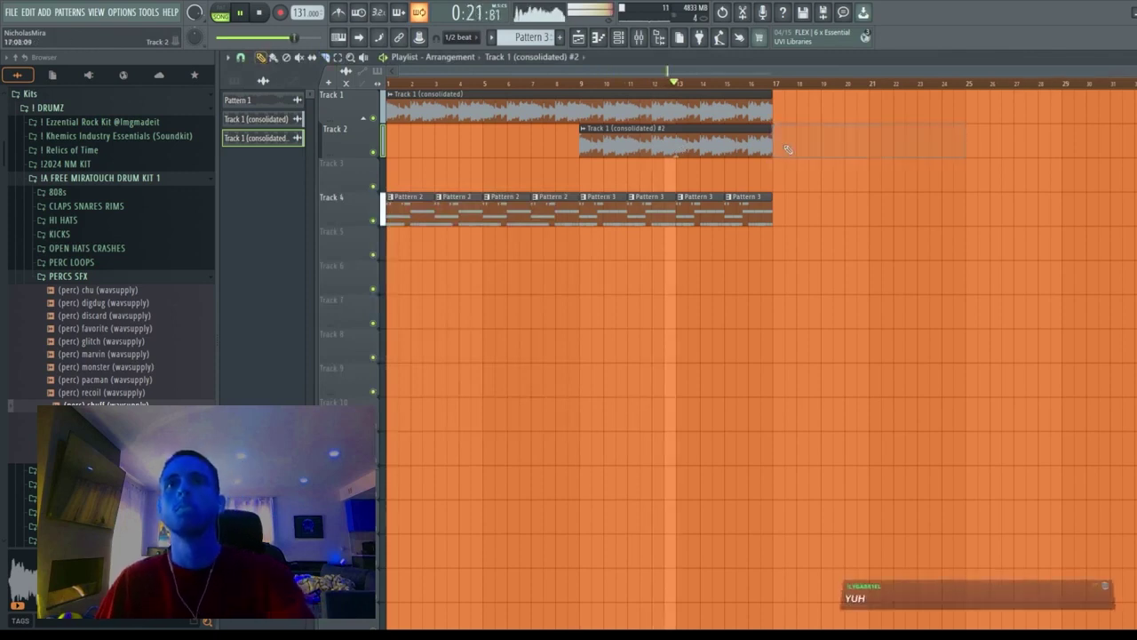
pyautogui.moveTo(676, 155); pyautogui.dragTo(676, 157)
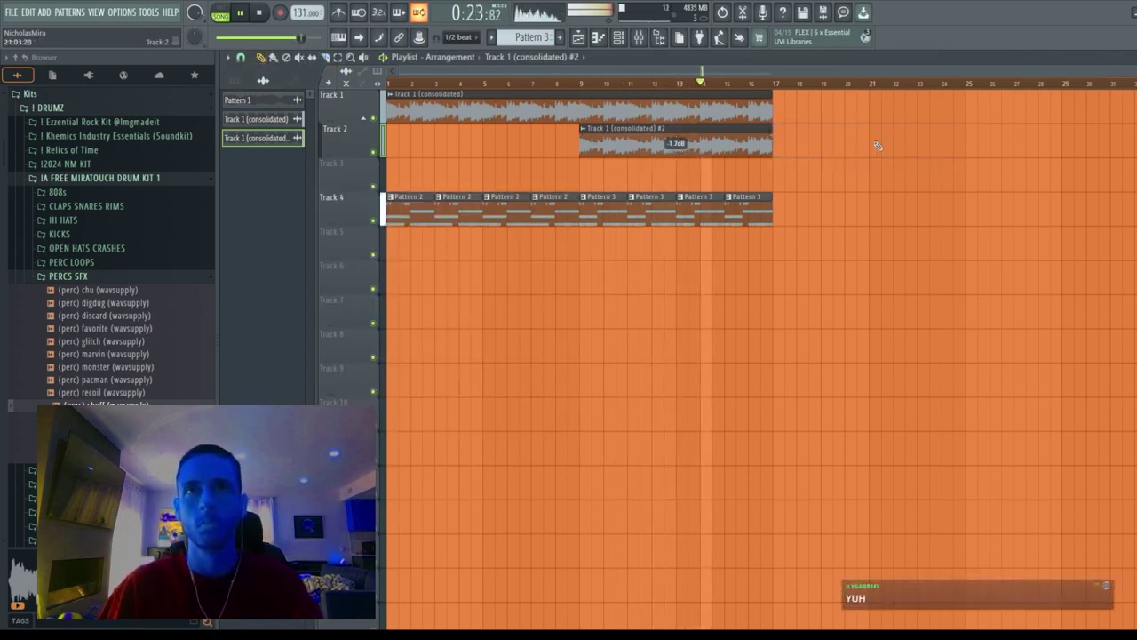
# Step: Duplicate the Track 1 and pattern clips into bars 17 to 32, removing the pitched-up Track 2 copies from those bars
pyautogui.hotkey('ctrl', 'b')
pyautogui.click(691, 146)
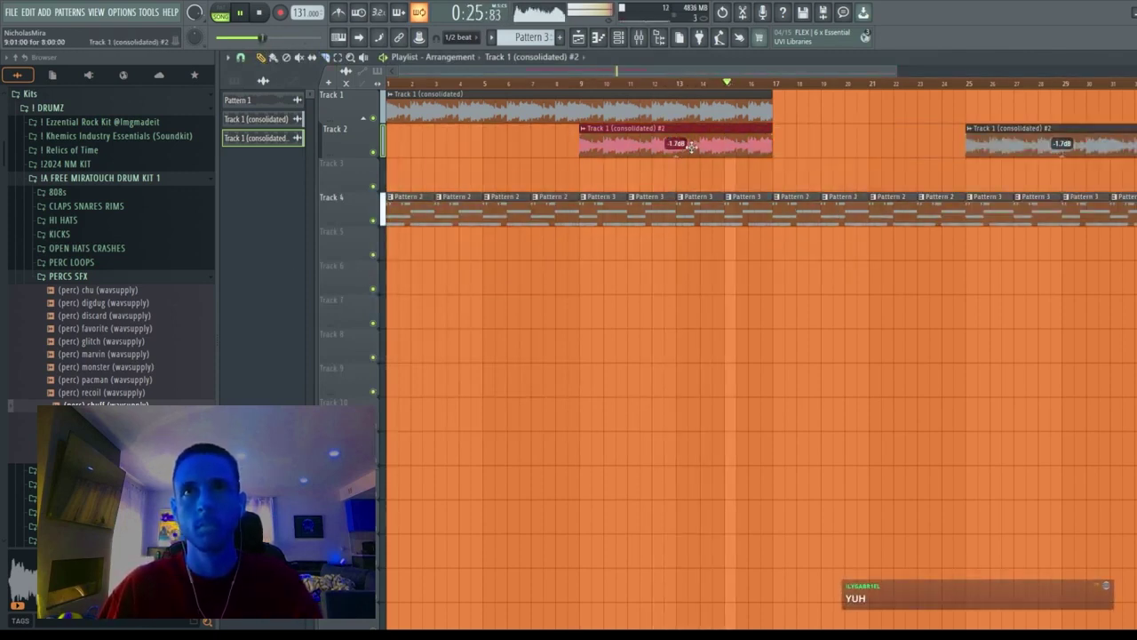
pyautogui.scroll(-2, 810, 89)
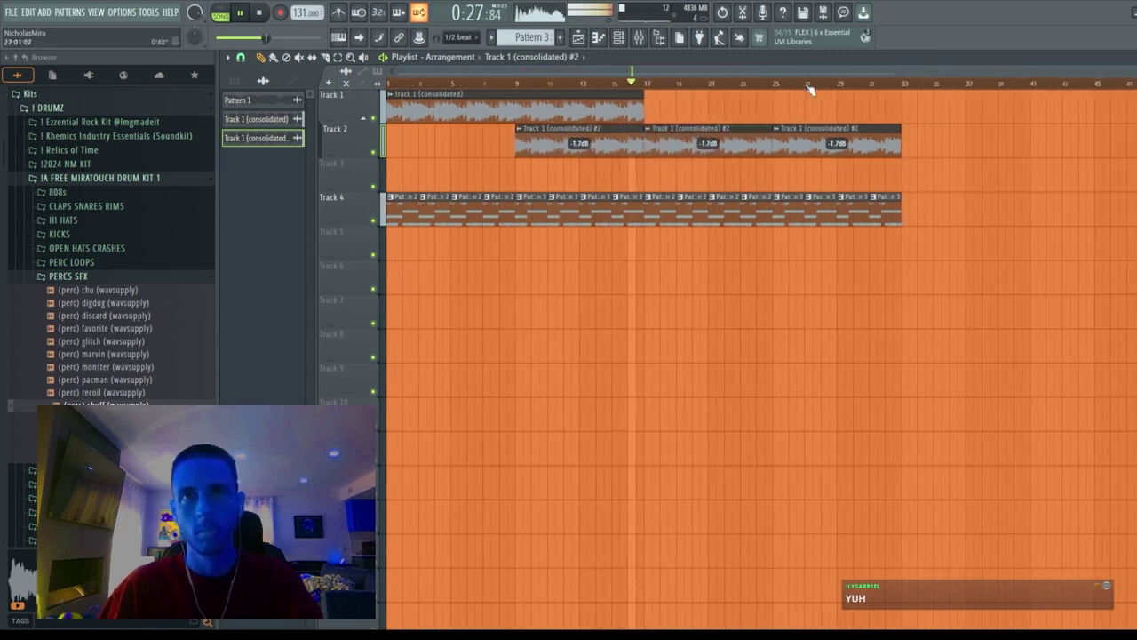
pyautogui.rightClick(708, 142)
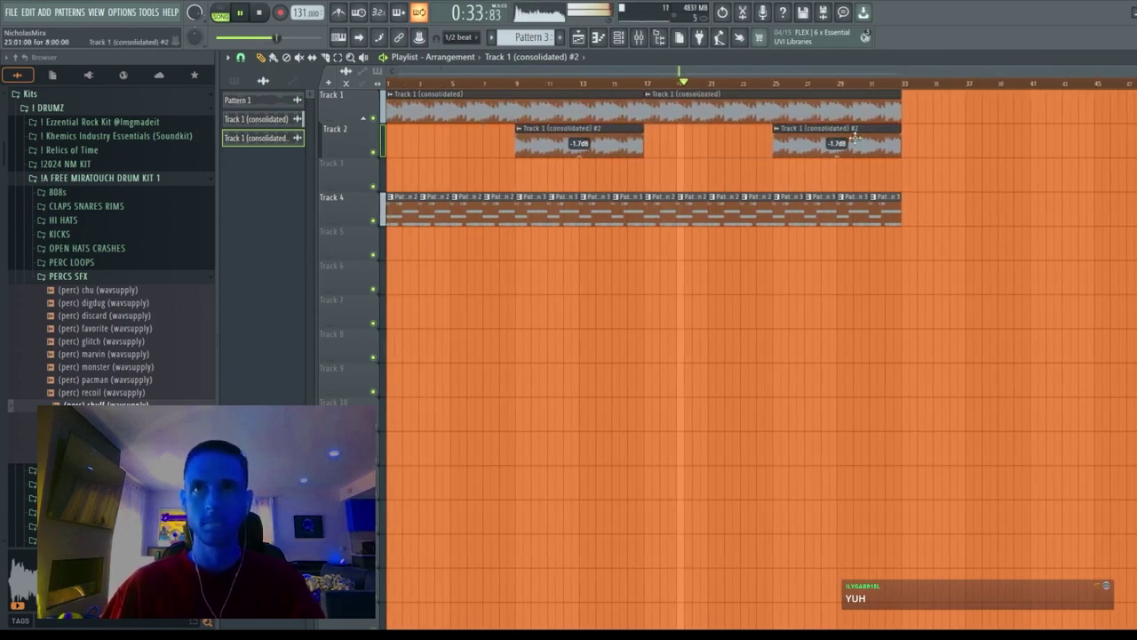
pyautogui.rightClick(799, 142)
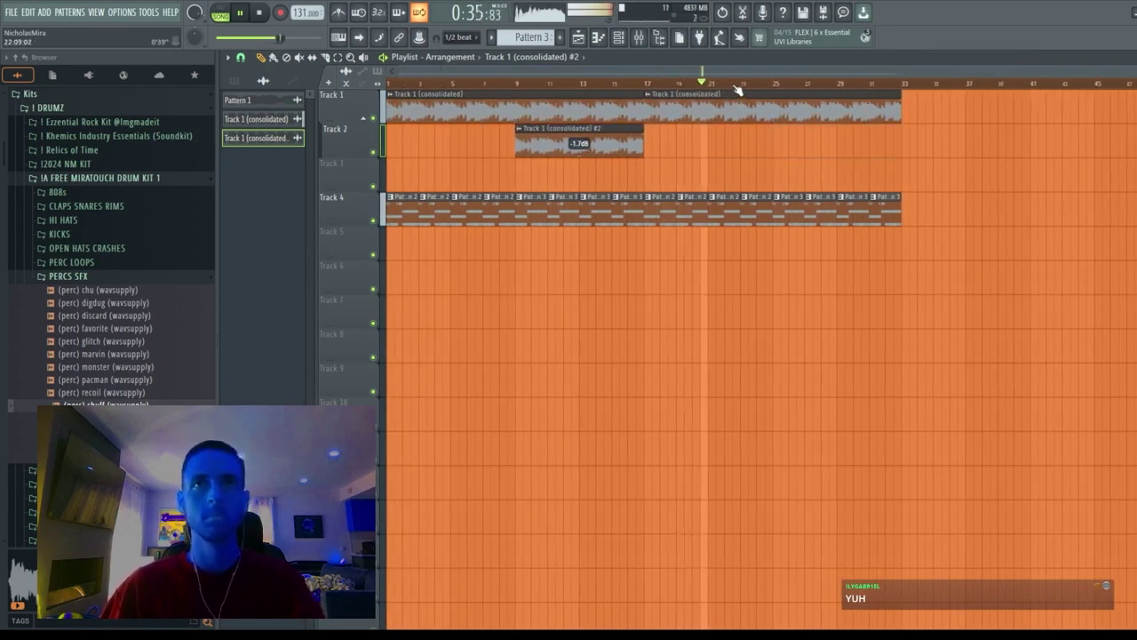
# Step: Show all channels in the channel rack, then set the DT _ Pyro HH channel's pitch range to 11 and volume to 72%
pyautogui.click(629, 40)
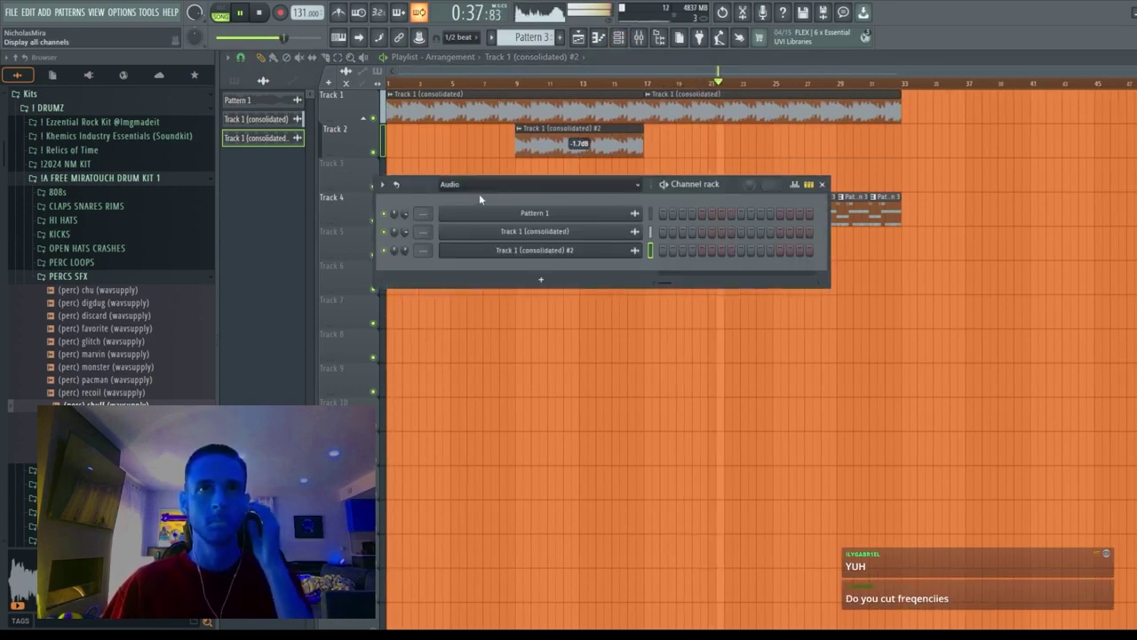
pyautogui.click(474, 195)
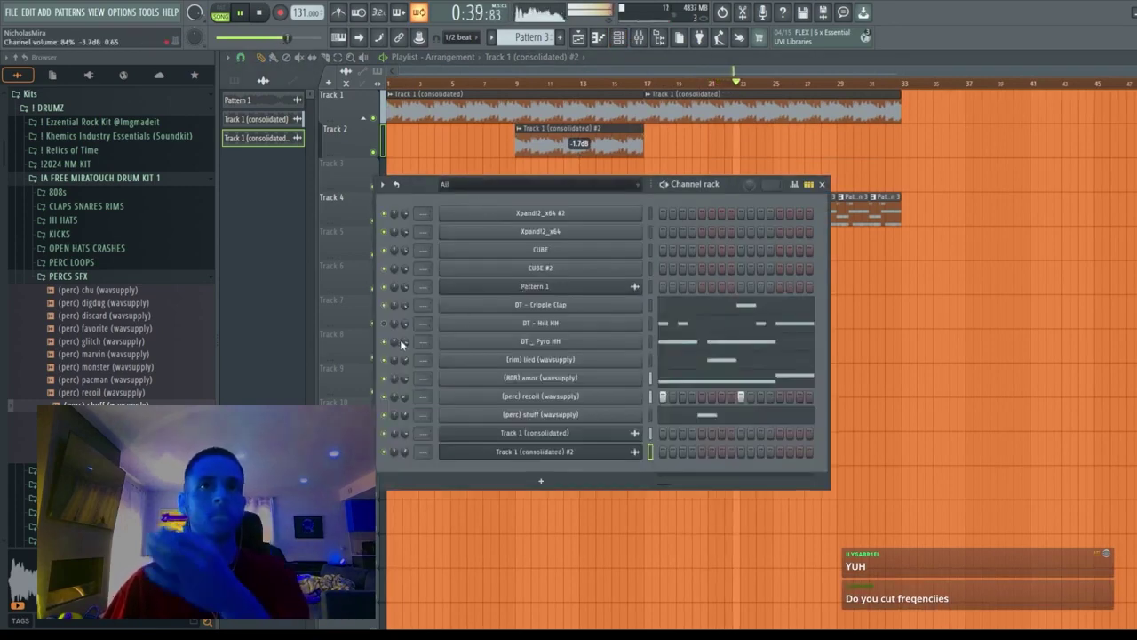
pyautogui.click(497, 345)
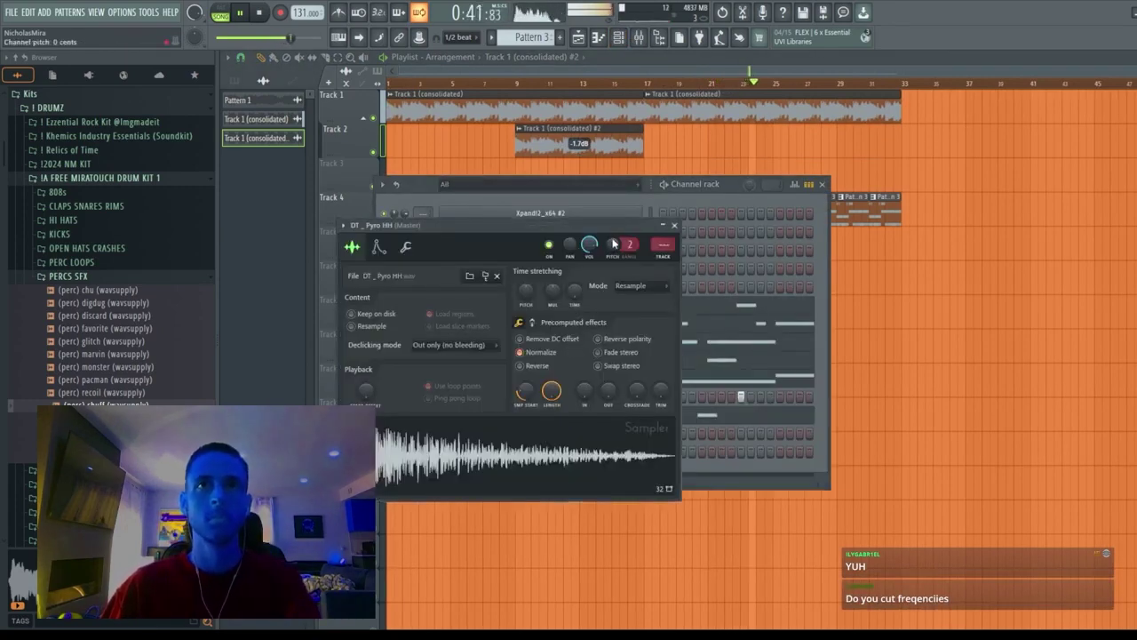
pyautogui.moveTo(613, 244); pyautogui.dragTo(613, 257)
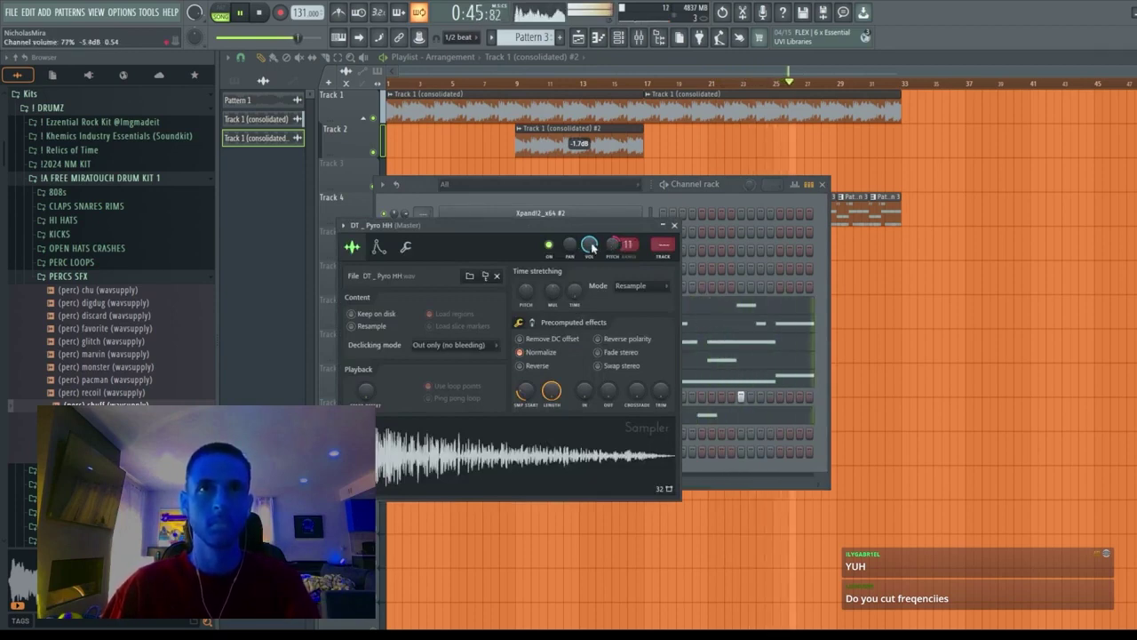
pyautogui.scroll(-5, 590, 246)
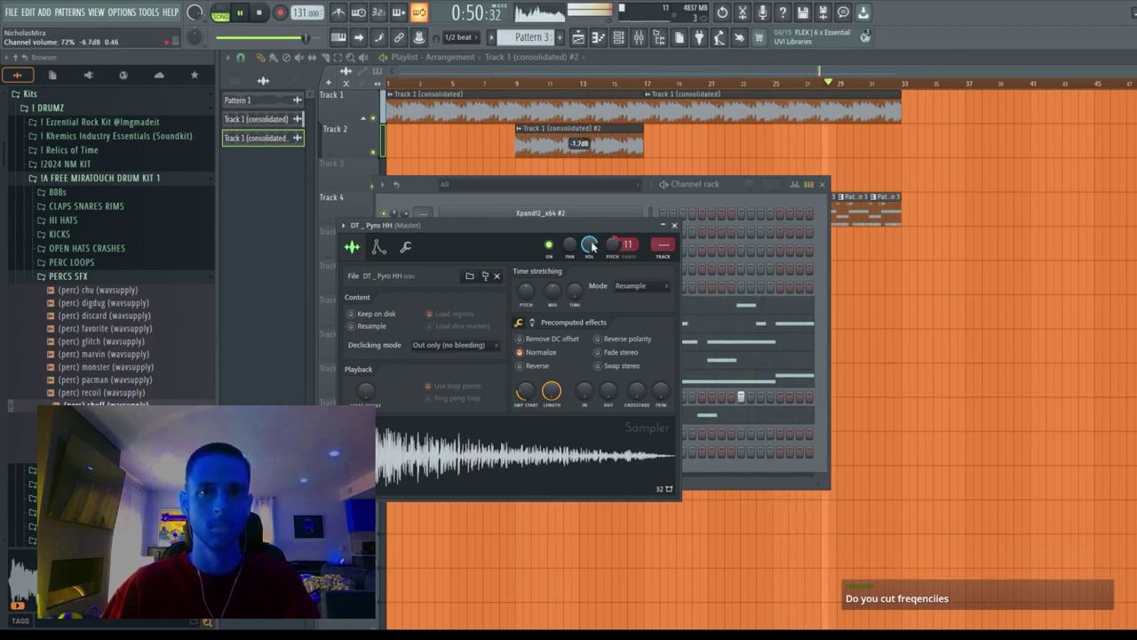
# Step: Reset the DT _ Pyro HH channel pitch to 0 cents and return to the playlist with the channel windows closed
pyautogui.click(822, 377)
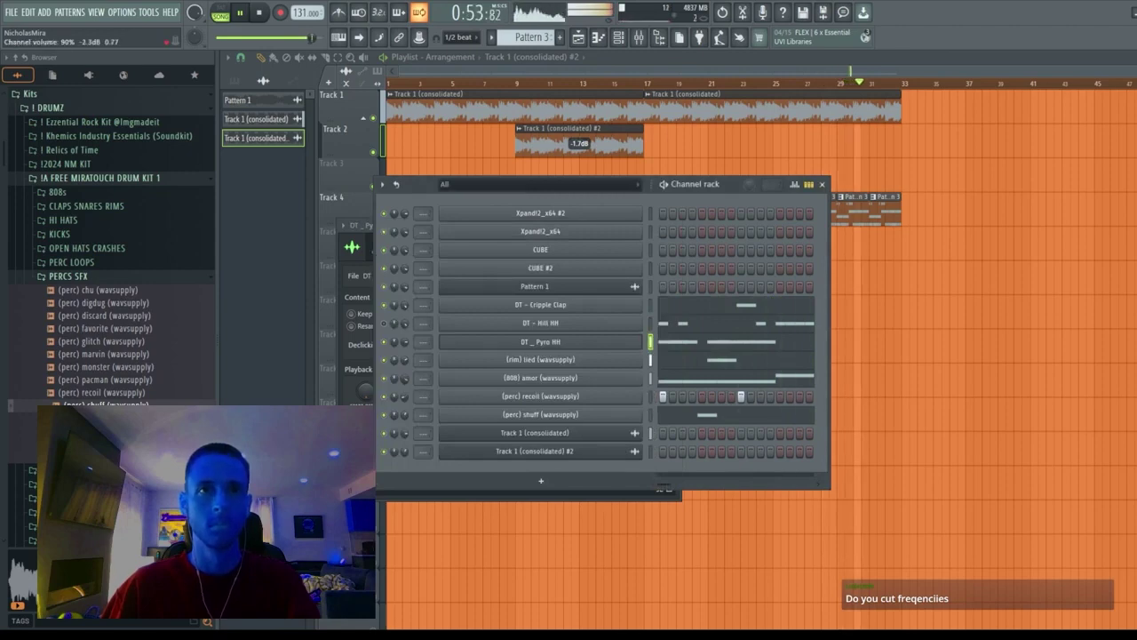
pyautogui.click(569, 343)
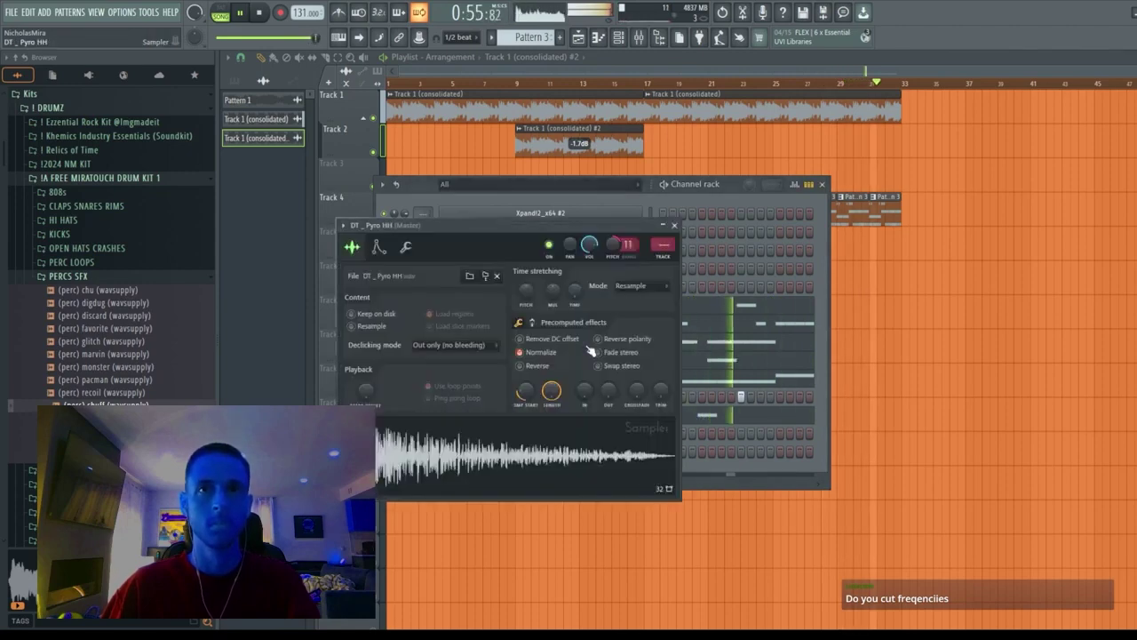
pyautogui.keyDown('alt'); pyautogui.click(616, 242); pyautogui.keyUp('alt')
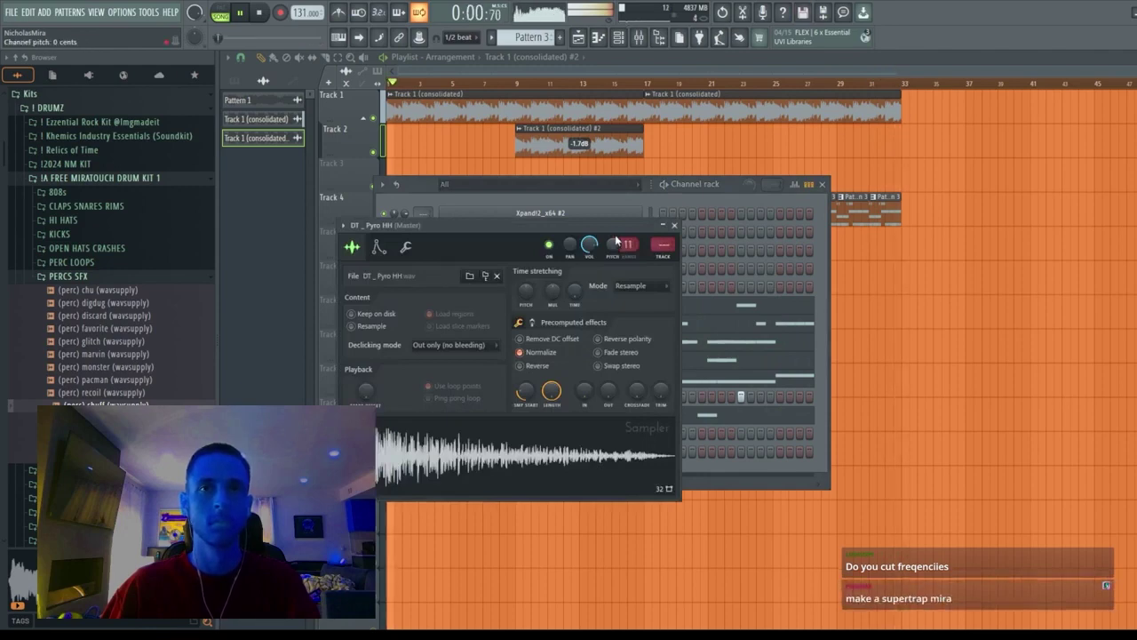
pyautogui.click(875, 271)
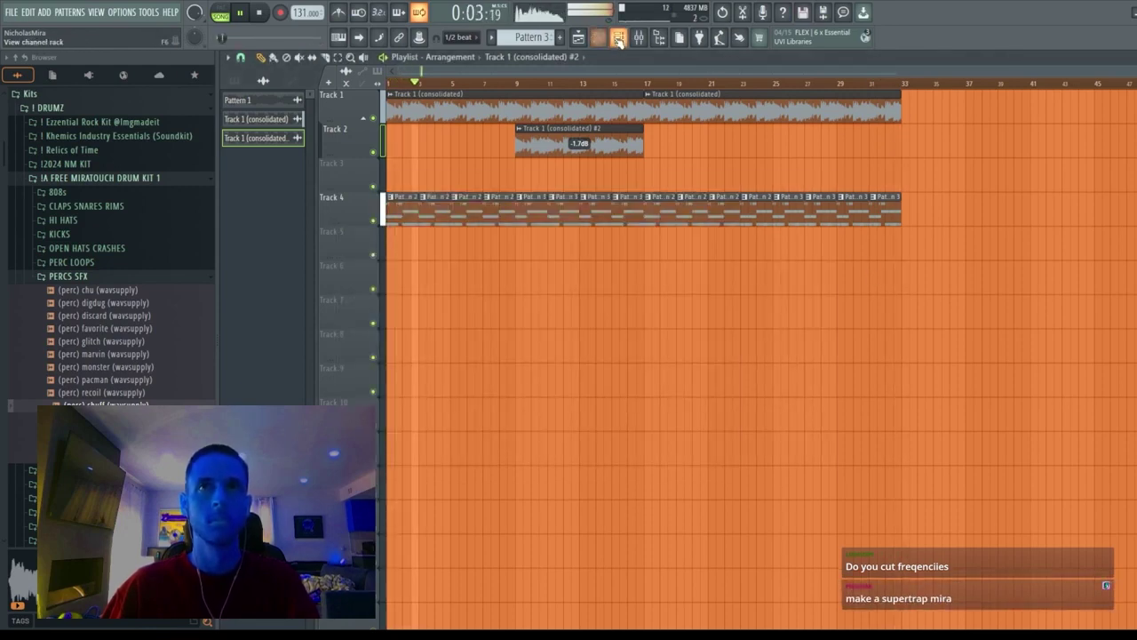
pyautogui.click(618, 39)
pyautogui.click(878, 277)
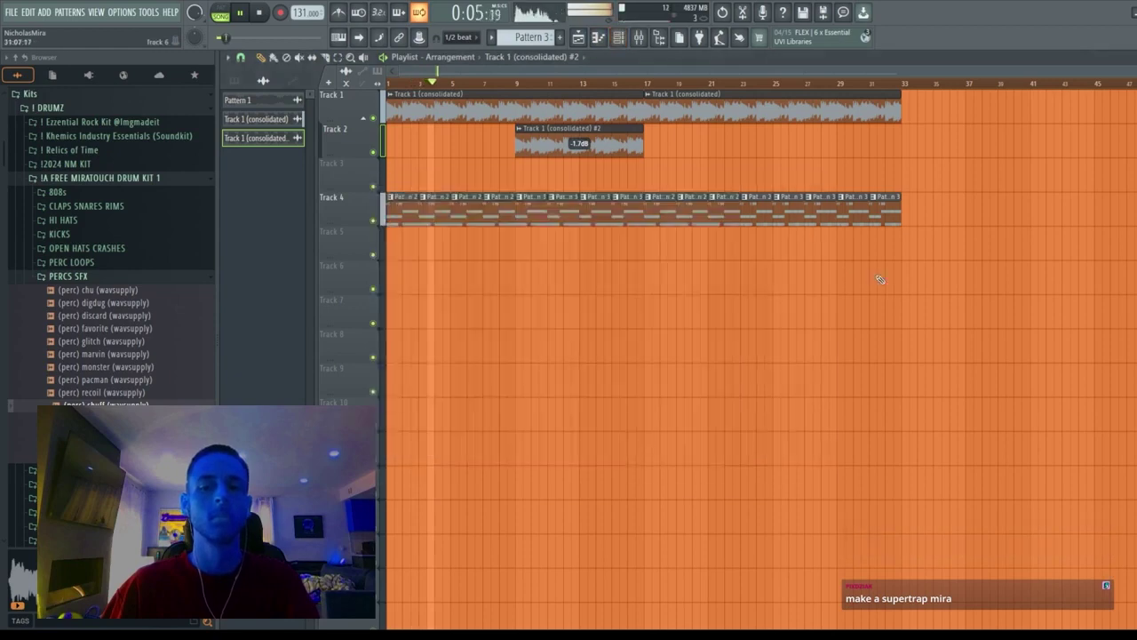